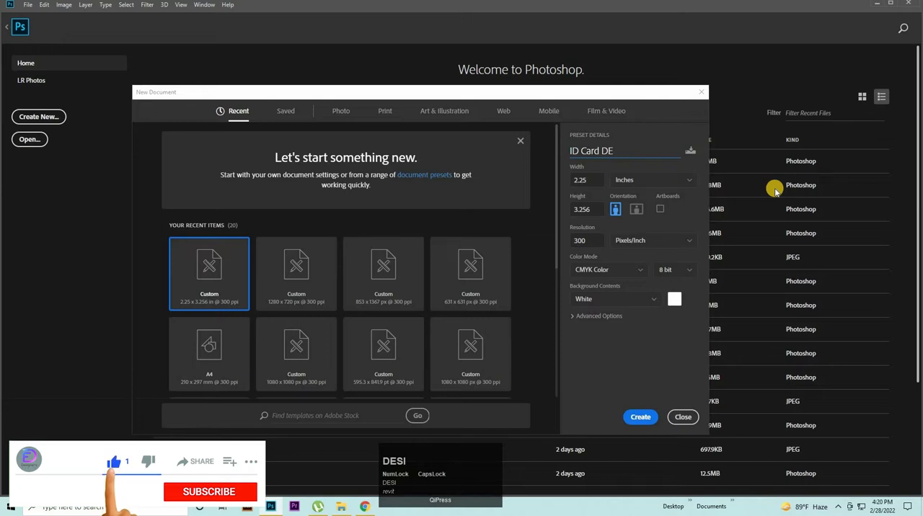
Step: Name the new document ID Card Design and create it with the custom 2.25 x 3.256 inch preset
key("Caps_Lock")
type("esign")
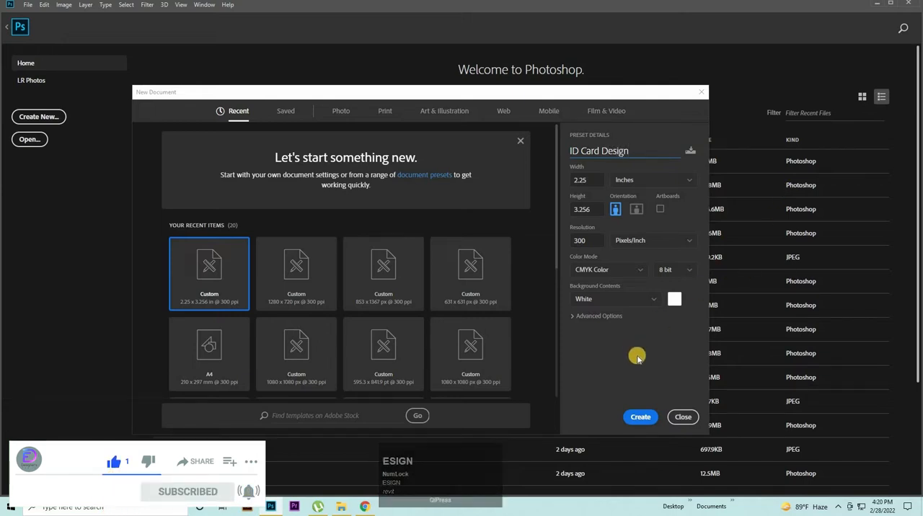
left_click(640, 416)
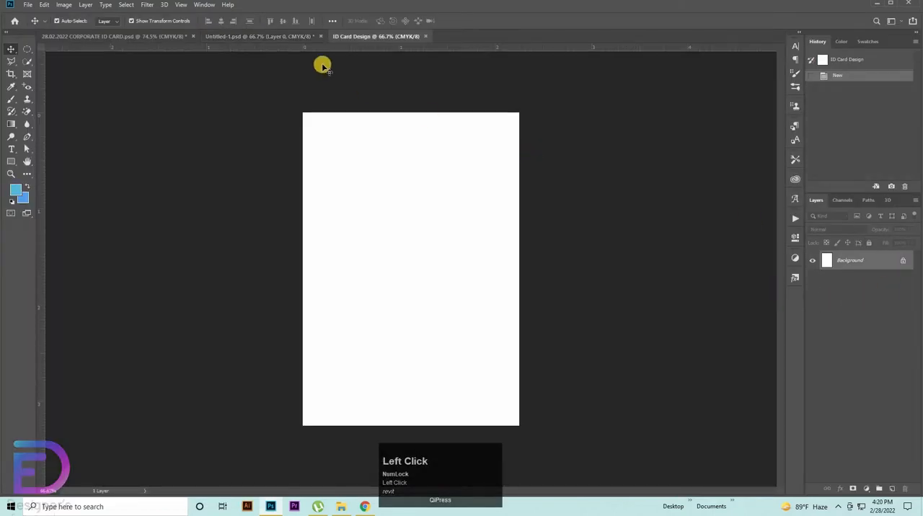
Step: Copy the color swatch group from Untitled-1.psd into the ID Card Design document
left_click(261, 35)
left_click(760, 296)
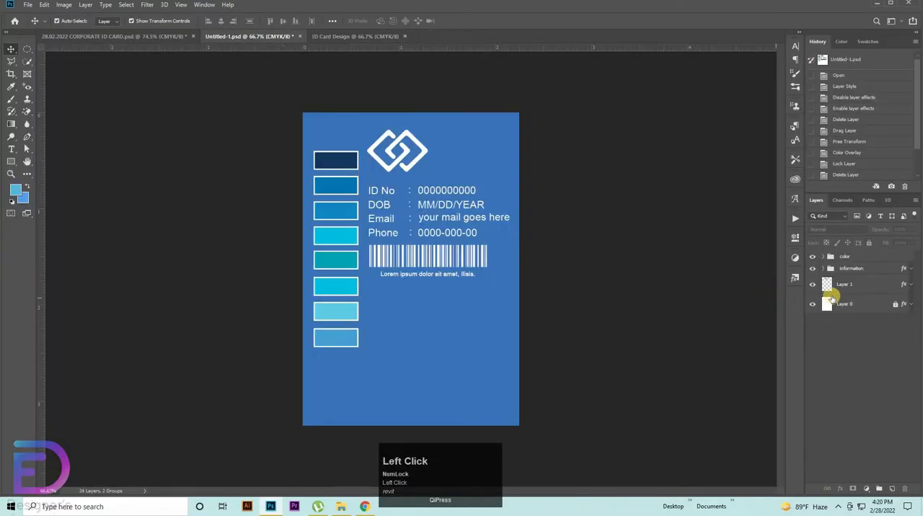
left_click(849, 285)
left_click(847, 258)
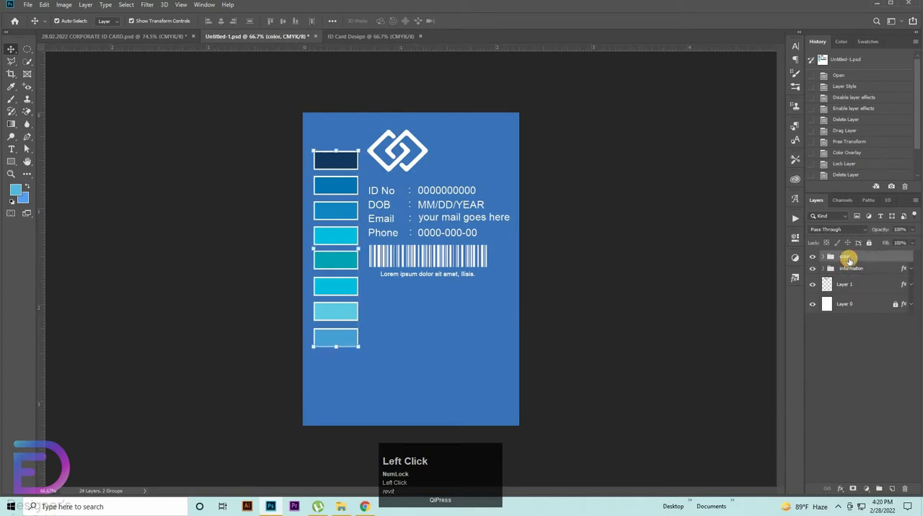
key("ctrl+c")
left_click(403, 34)
key("ctrl+v")
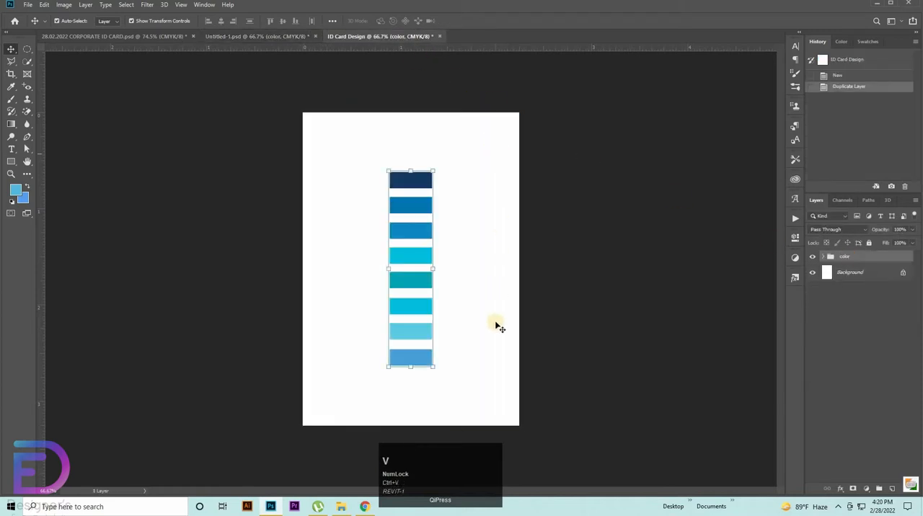
Step: Unlock the background layer and apply a Color Overlay sampled from the darkest navy swatch, 133960
left_click(903, 273)
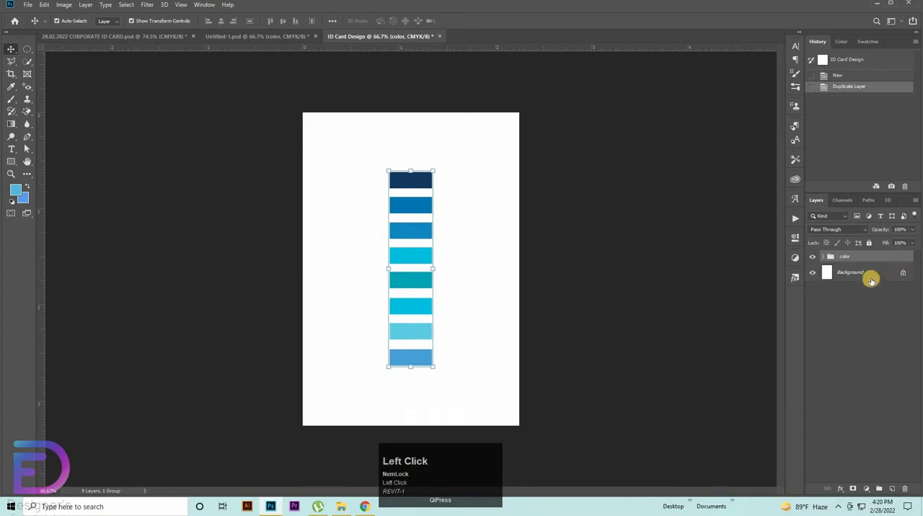
double_click(869, 274)
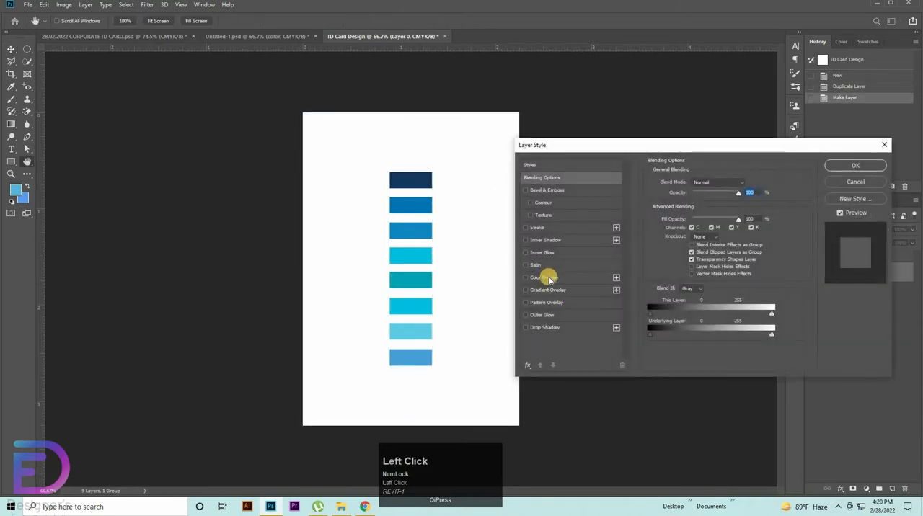
left_click(547, 279)
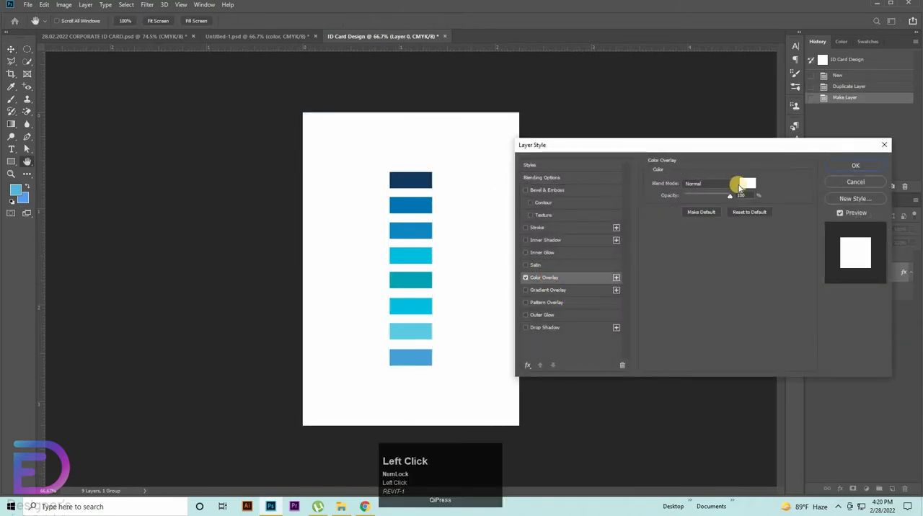
left_click(742, 184)
left_click(412, 180)
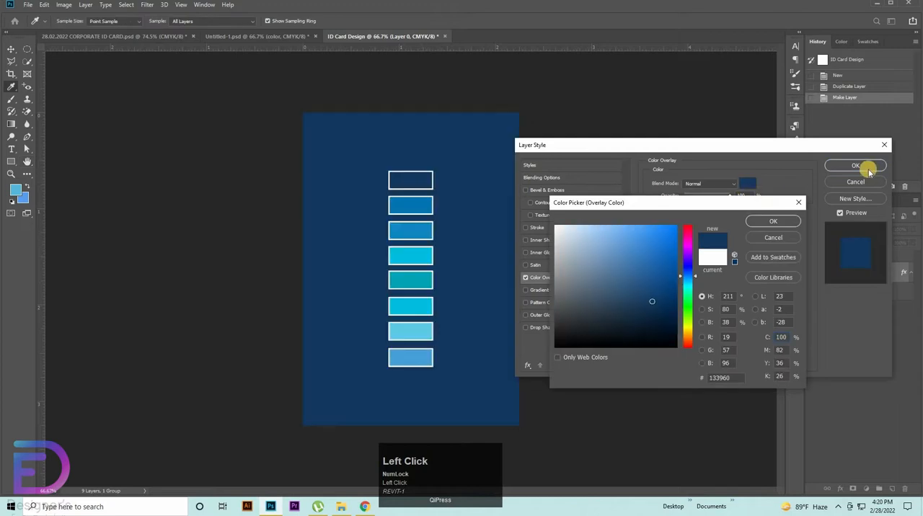
left_click(773, 221)
left_click(854, 167)
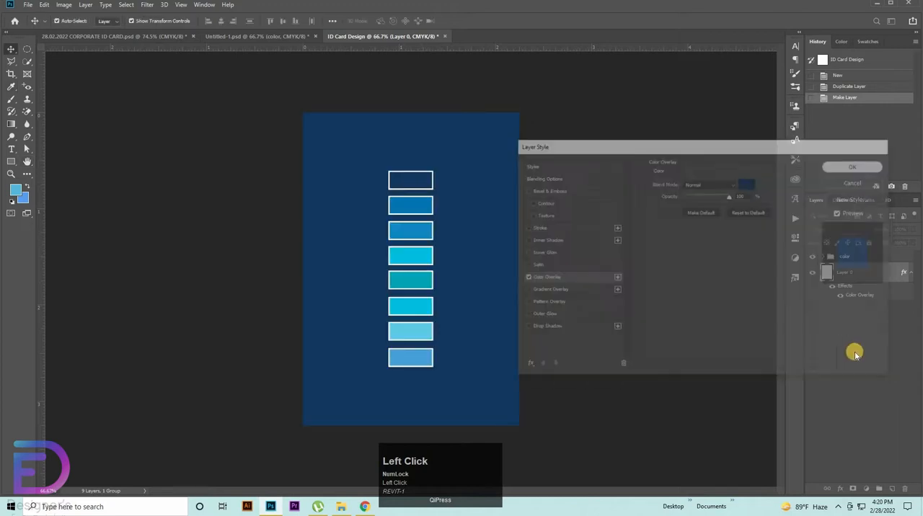
Step: Move the color swatch group to the card's upper-left area, alongside its left edge
left_click(842, 258)
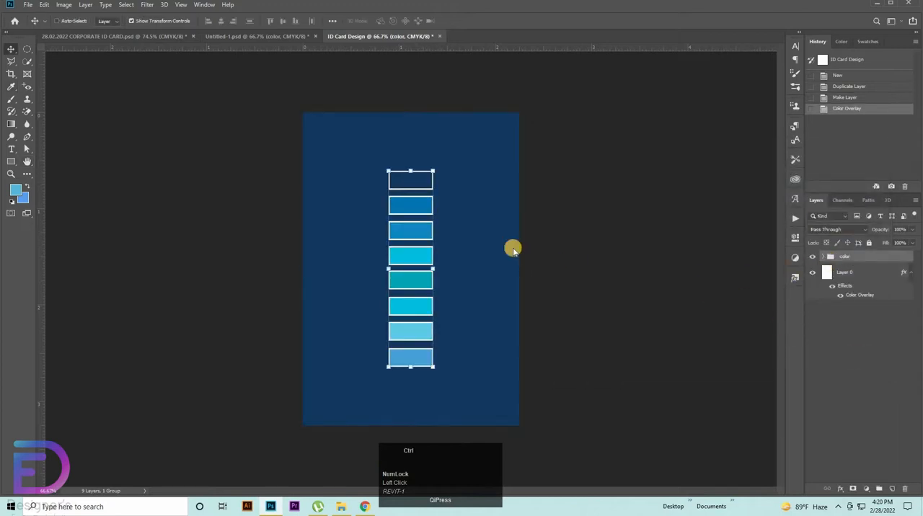
key("ctrl+t")
left_click_drag(370, 172, 296, 140)
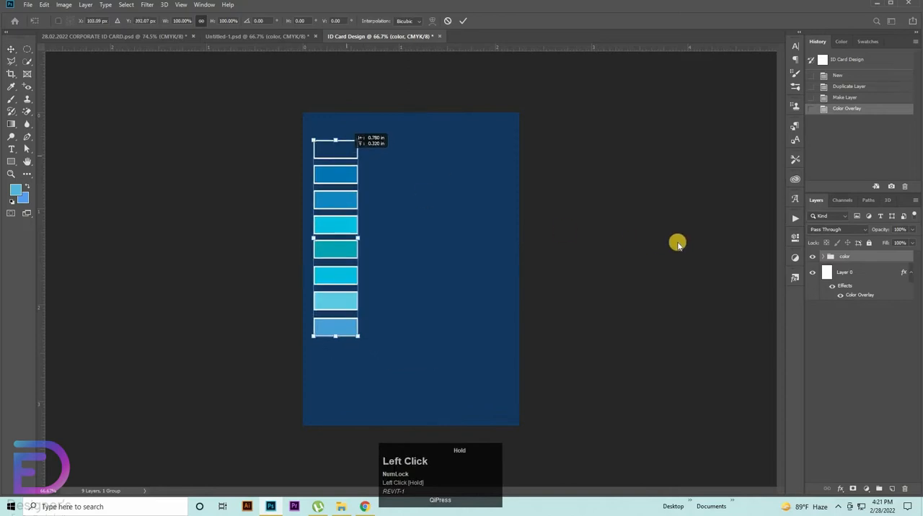
left_click(507, 271, "ctrl")
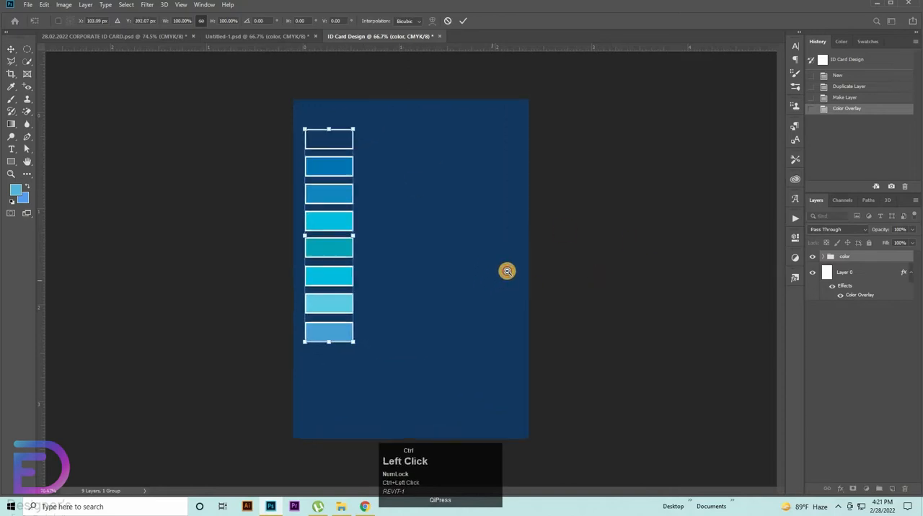
left_click(697, 275)
Step: Draw a closed Pen shape above Layer 0 covering the card's right side, with a slanted left edge, about 518 x 979 px
left_click(862, 277)
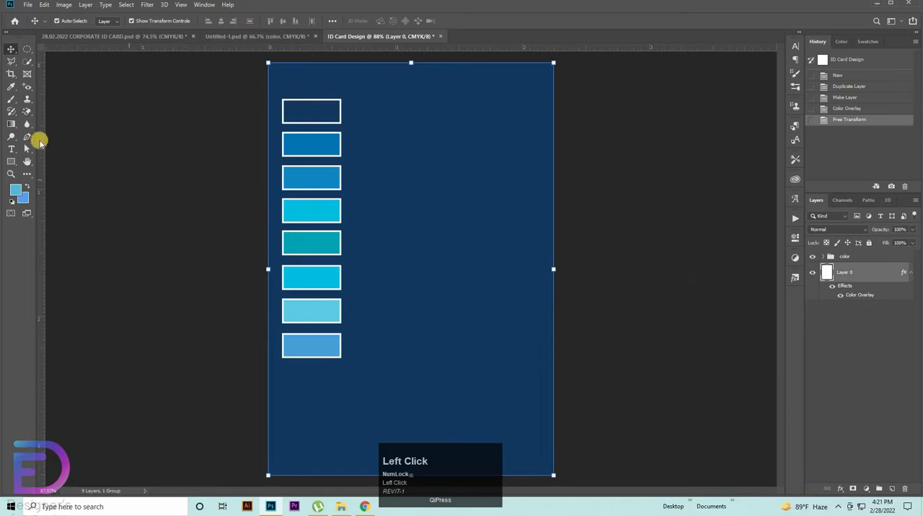
left_click(27, 137)
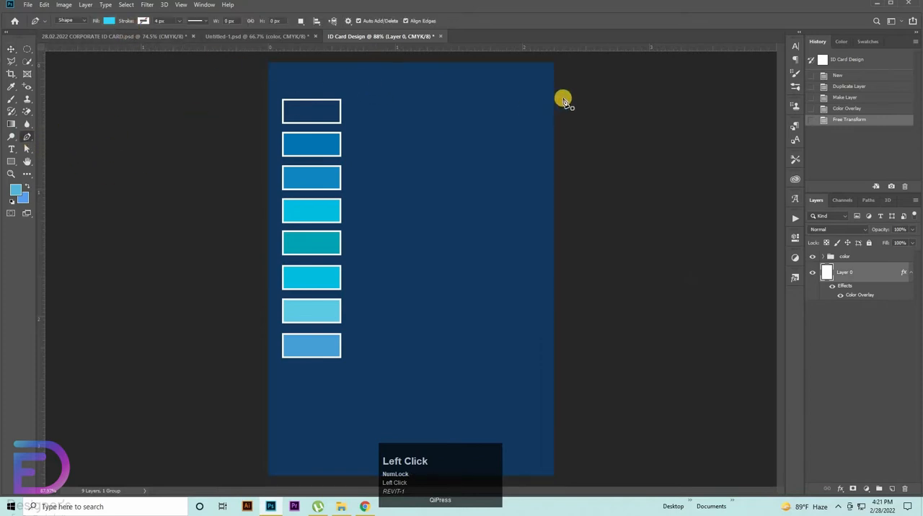
left_click(552, 62)
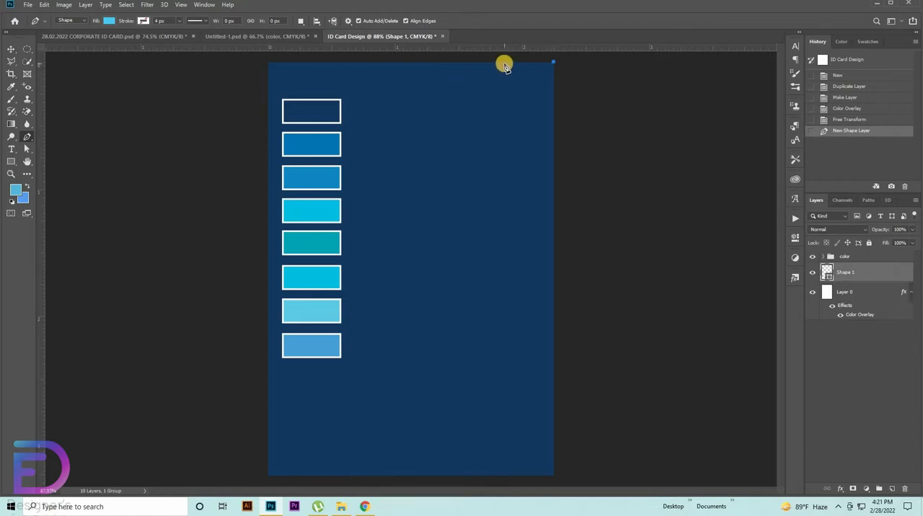
left_click(504, 63)
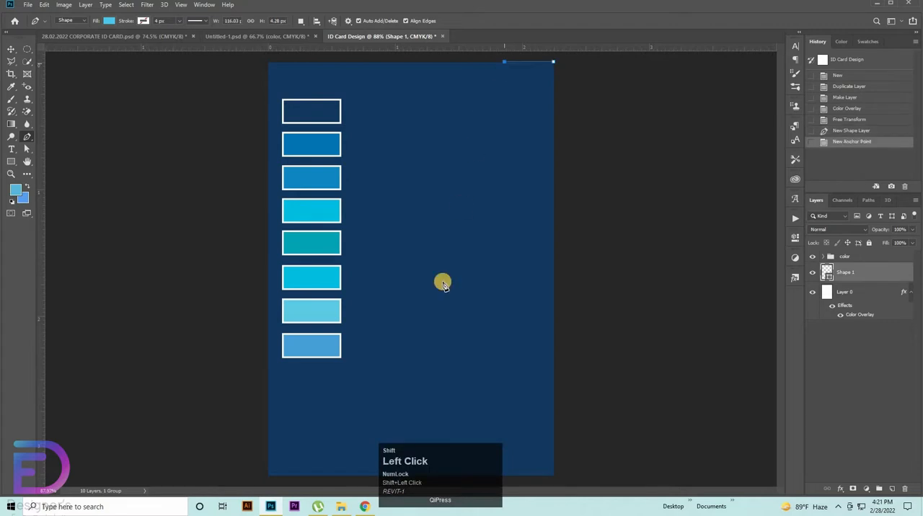
left_click(333, 476)
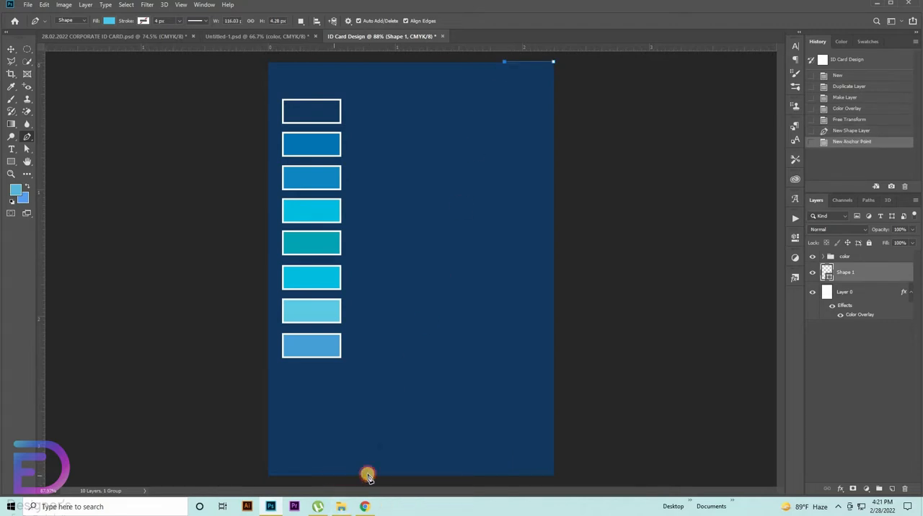
left_click(553, 477, "shift")
left_click(554, 64)
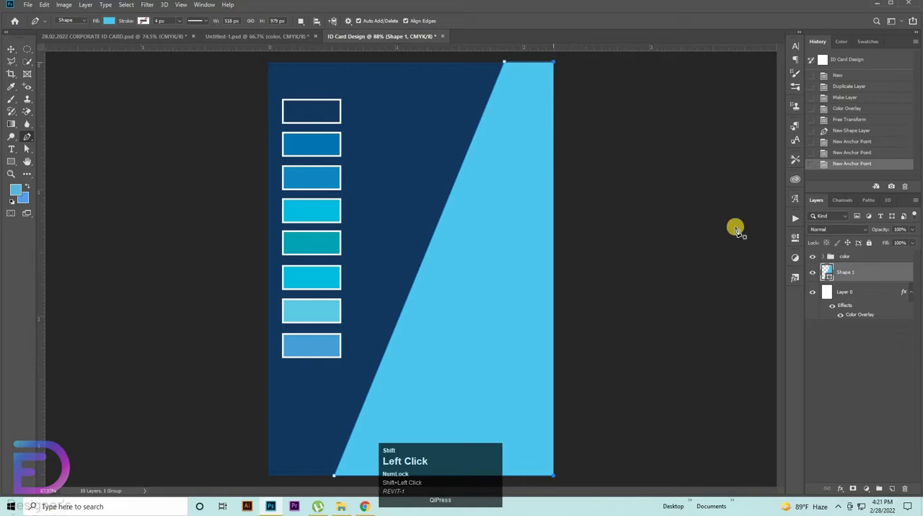
Step: Recolor the slanted panel shape with the second swatch's blue, 0075b3, and deselect it
double_click(829, 278)
left_click(302, 144)
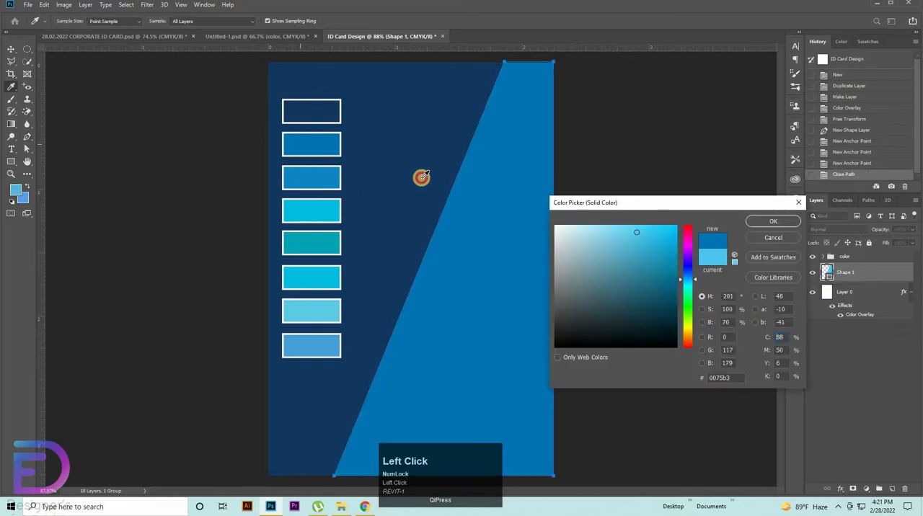
left_click(771, 224)
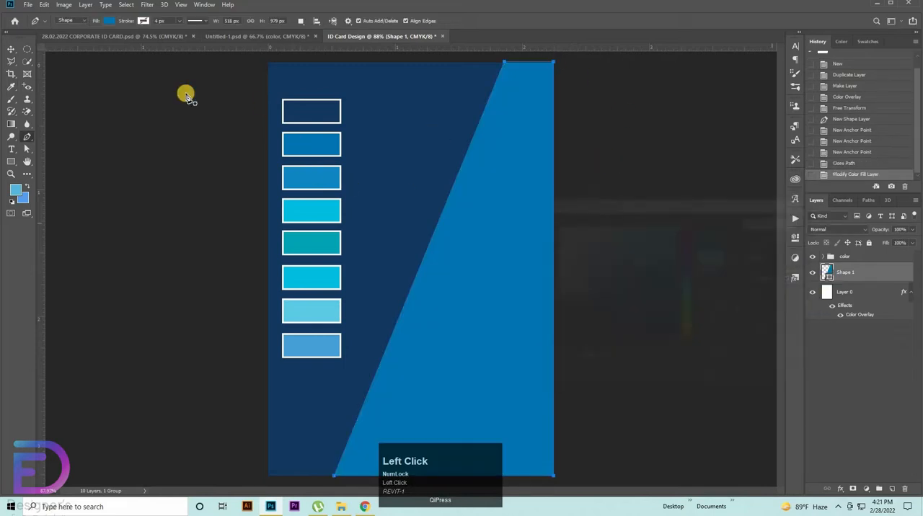
left_click(15, 48)
left_click(124, 214)
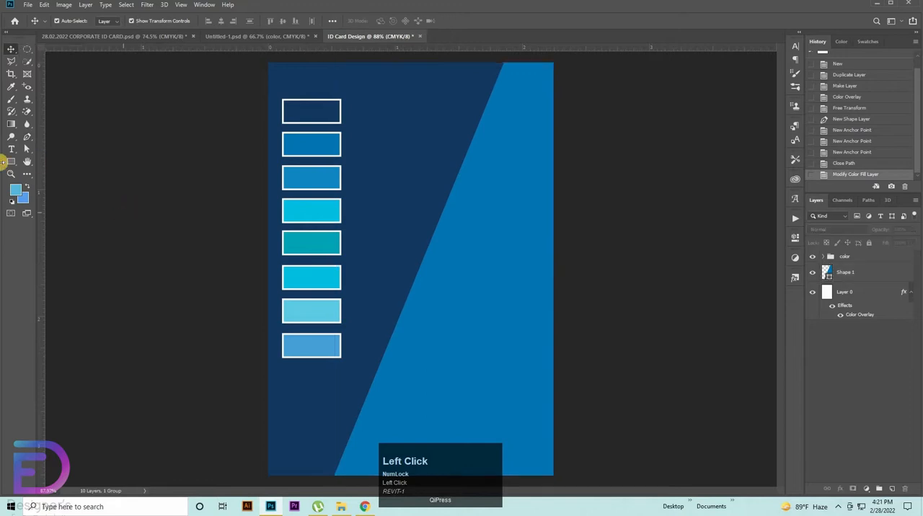
Step: Draw a vertical rectangle about 90 x 1042 px across the card's full height and fill it with the third swatch's blue, 0f87c3
key("u")
mouse_move(426, 54)
left_mouse_down()
mouse_move(439, 99)
mouse_move(457, 427)
mouse_move(474, 455)
mouse_move(457, 500)
mouse_move(465, 498)
left_mouse_up()
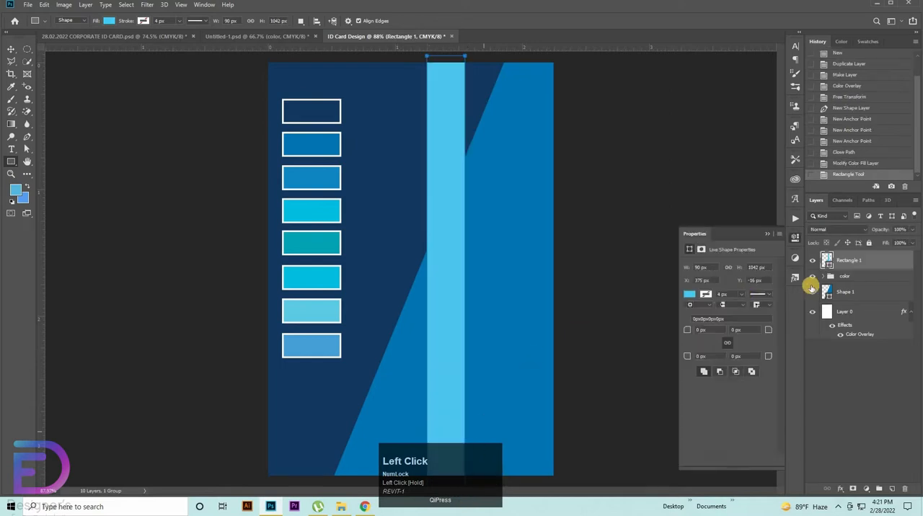
left_click(310, 177)
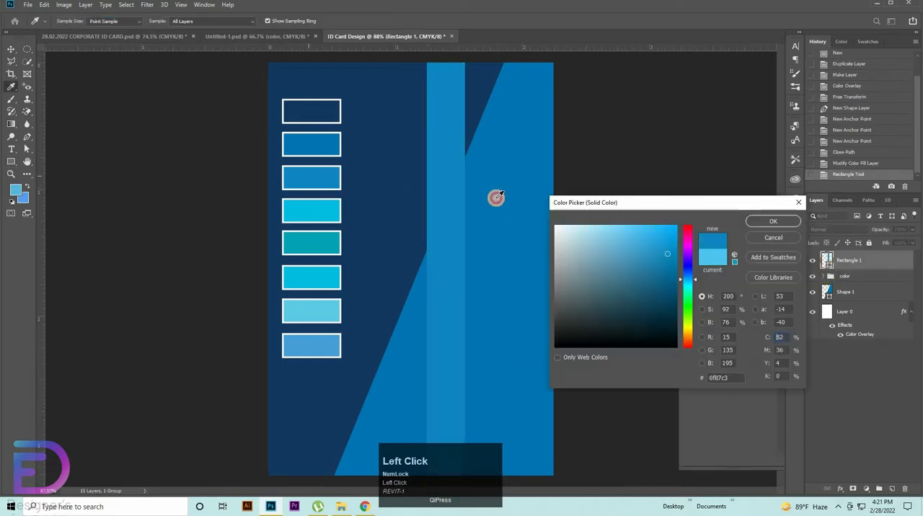
key("Return")
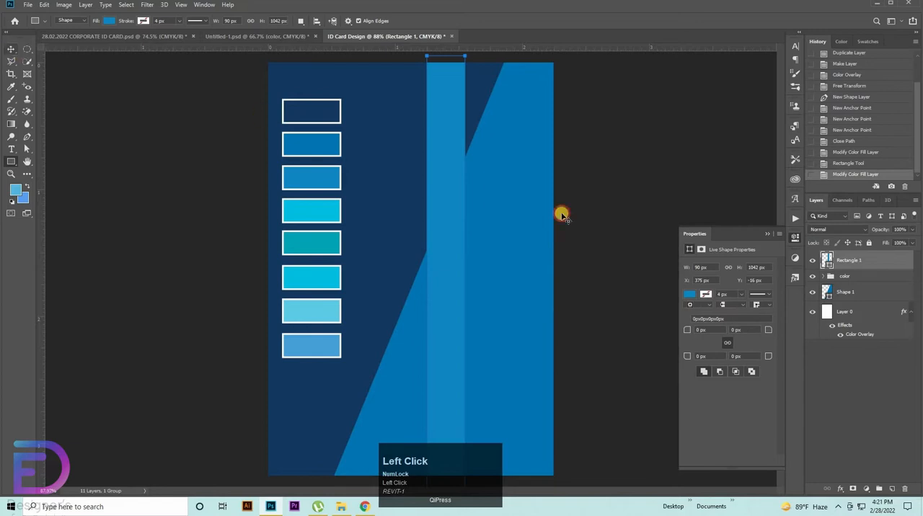
Step: Place the rectangle layer beneath the color group, then rename the slanted panel layer 1 and the rectangle layer 2
key("v")
left_click(849, 288)
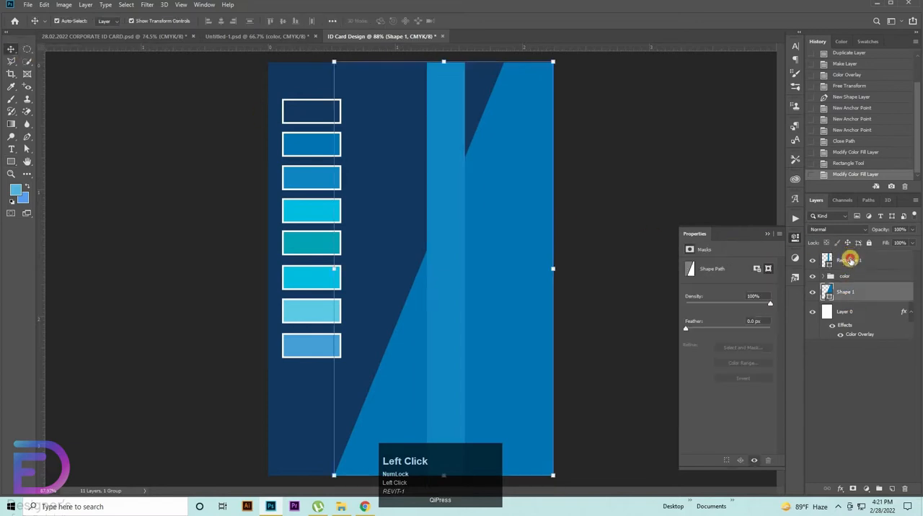
left_click_drag(849, 260, 848, 282)
left_click(853, 296)
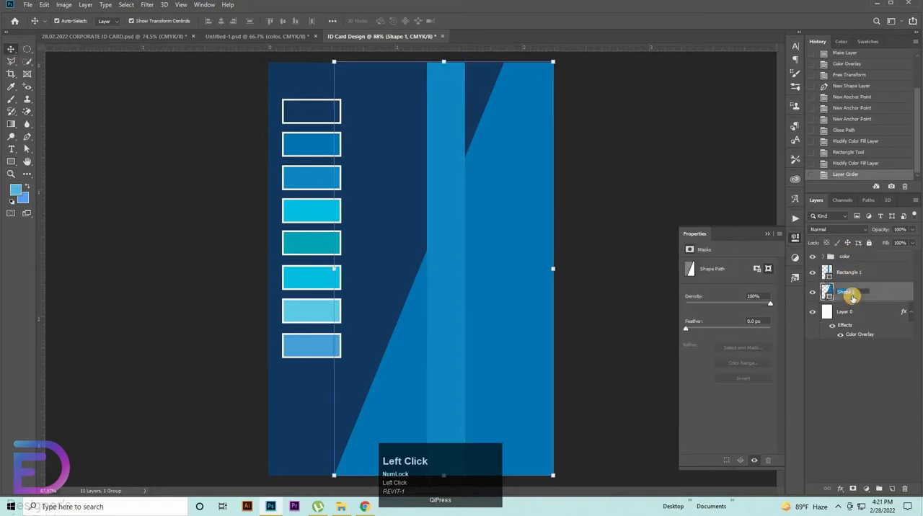
type("1")
double_click(855, 271)
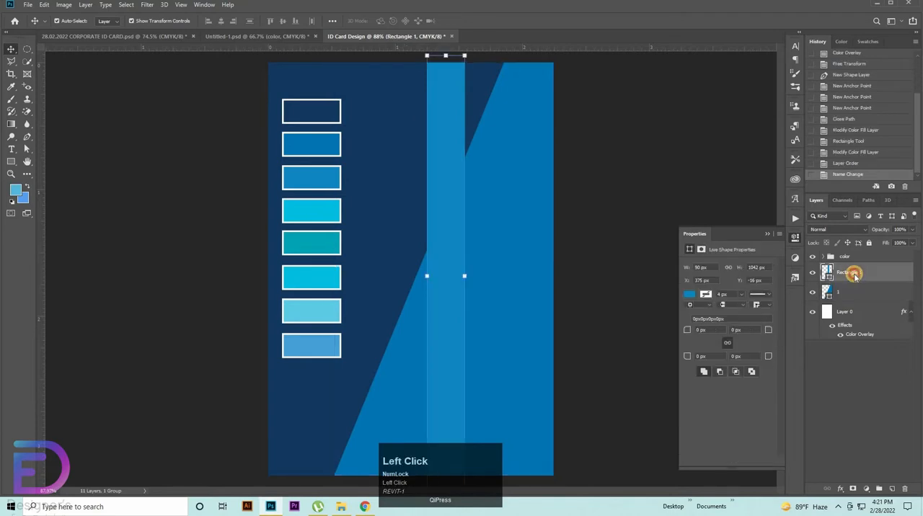
type("2")
Step: Rotate stripe 2 by about 22.3° to parallel the panel's slanted edge and stretch its height to about 107.7%
left_click(448, 162)
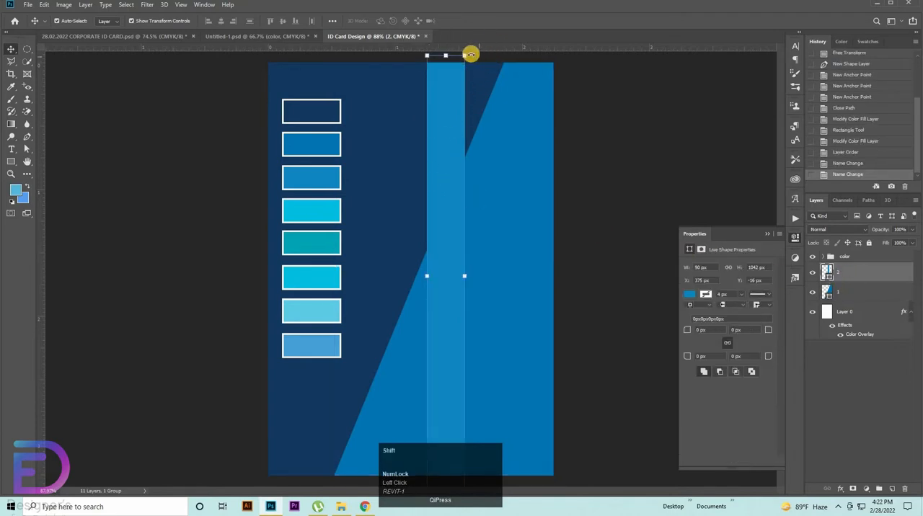
left_click_drag(470, 54, 552, 46)
left_click(427, 186)
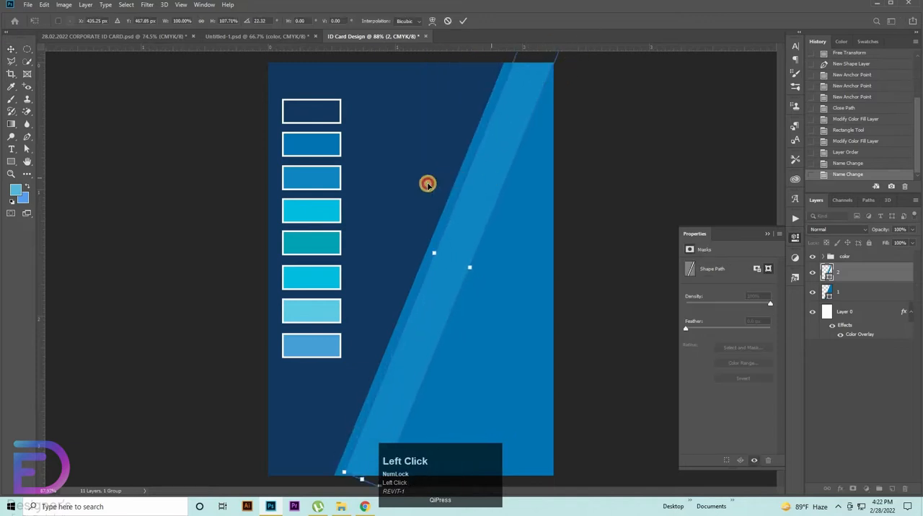
Step: Move stripe 2 just left of the panel's slanted edge with a narrow gap, extending its height to about 112%
left_click_drag(427, 185, 433, 189)
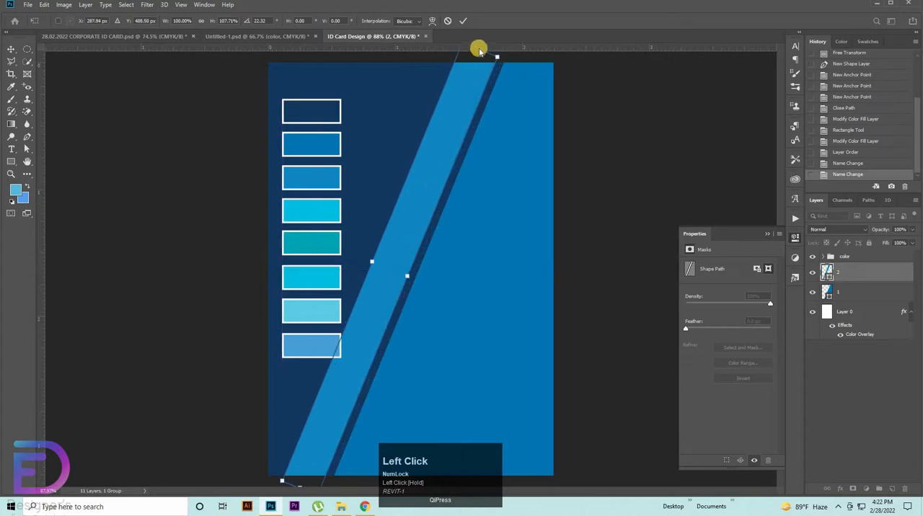
left_click_drag(511, 123, 482, 78)
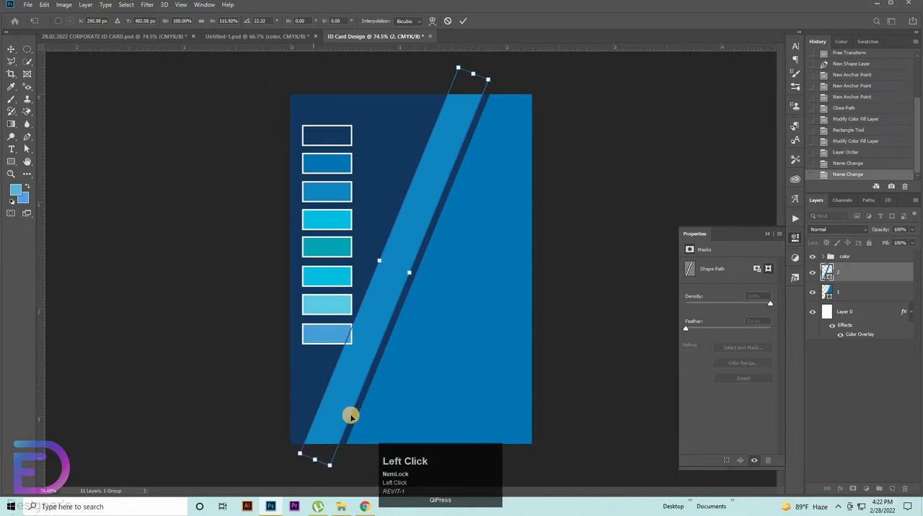
key("Right")
key("Right")
key("Right")
key("Right")
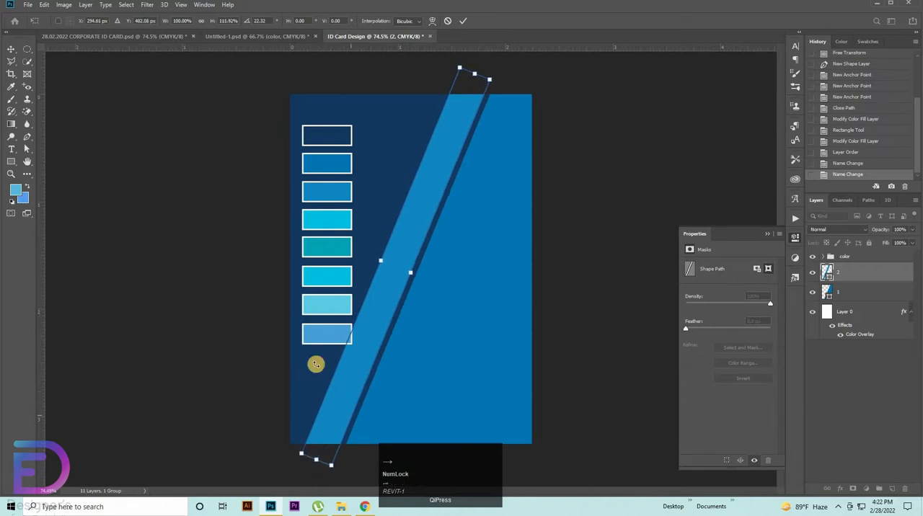
left_click(621, 323)
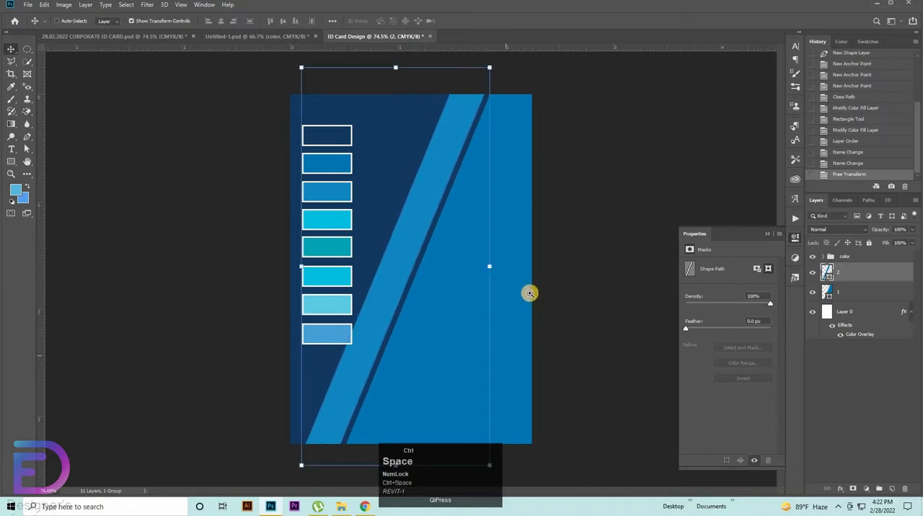
left_click_drag(530, 294, 676, 294)
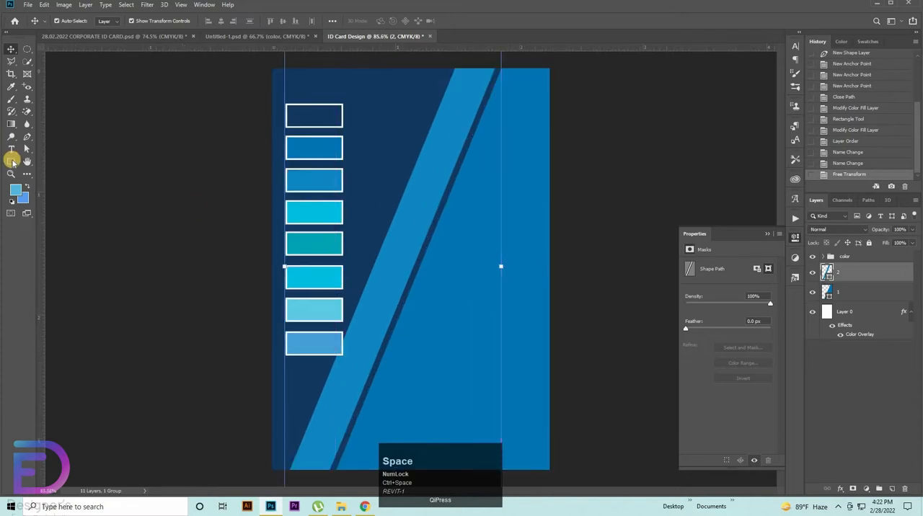
Step: Draw a thin vertical bar about 14 x 1026 px across the card's full height and fill it with the fourth swatch's cyan, 02bde1
left_click(12, 161)
left_click_drag(488, 59, 494, 481)
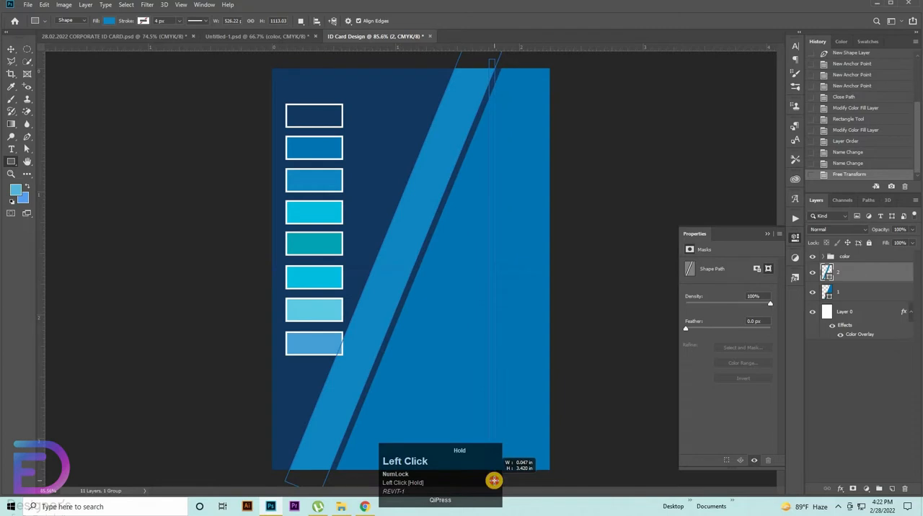
double_click(827, 275)
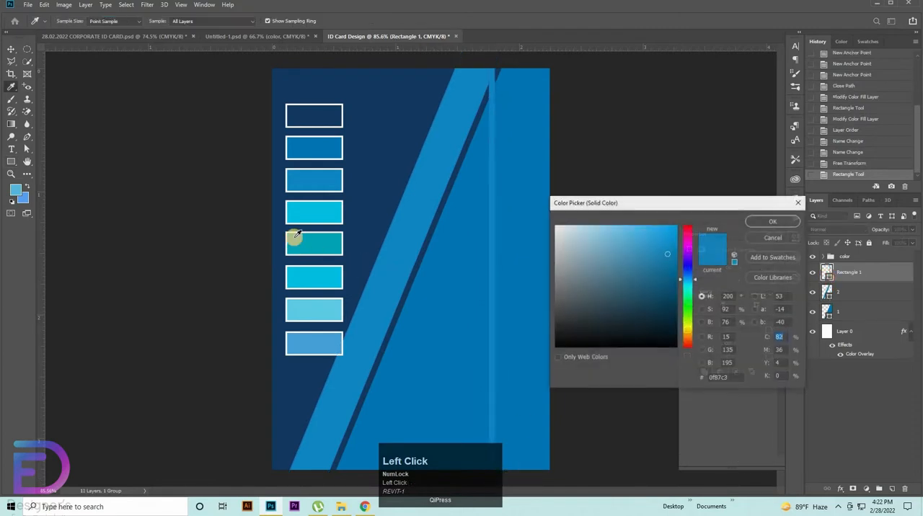
left_click(307, 209)
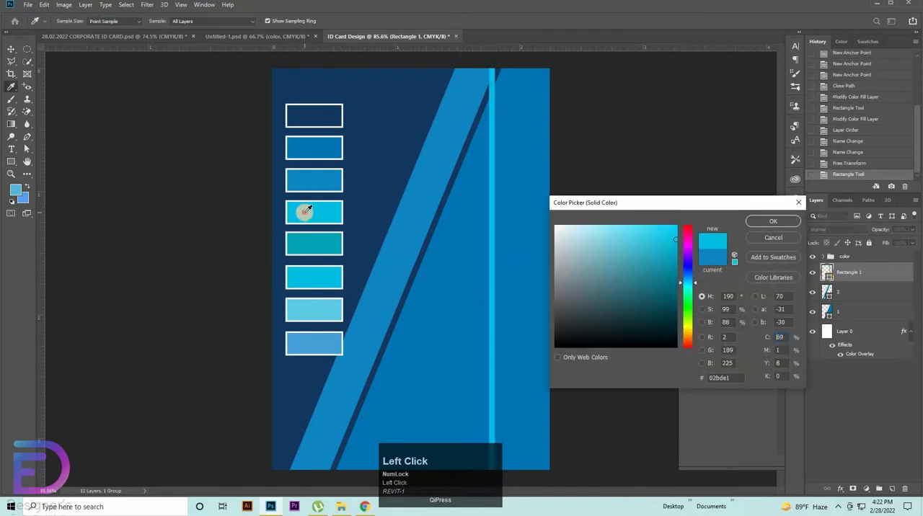
left_click(754, 218)
key("space")
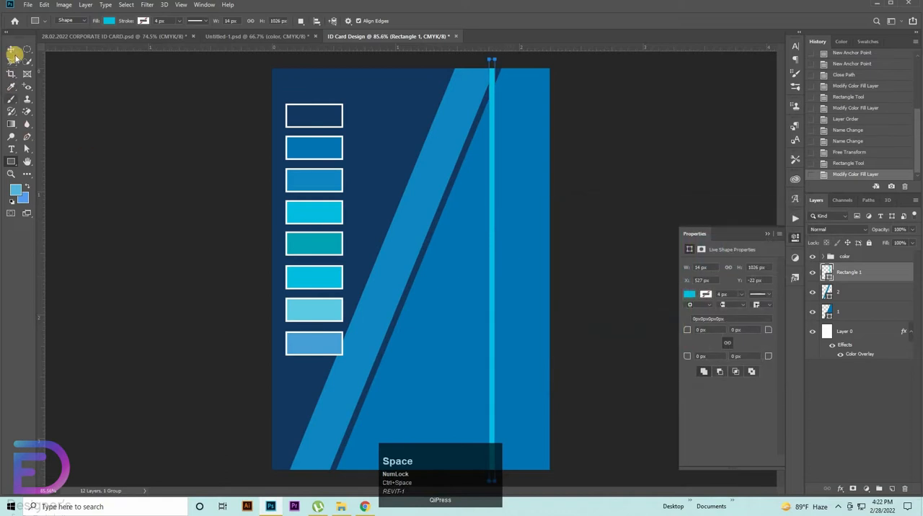
Step: Widen the cyan bar to about 19 px, rotate it clockwise by about 17.6°, and shift it left within the panel
left_click(11, 49)
left_click_drag(498, 268, 486, 268)
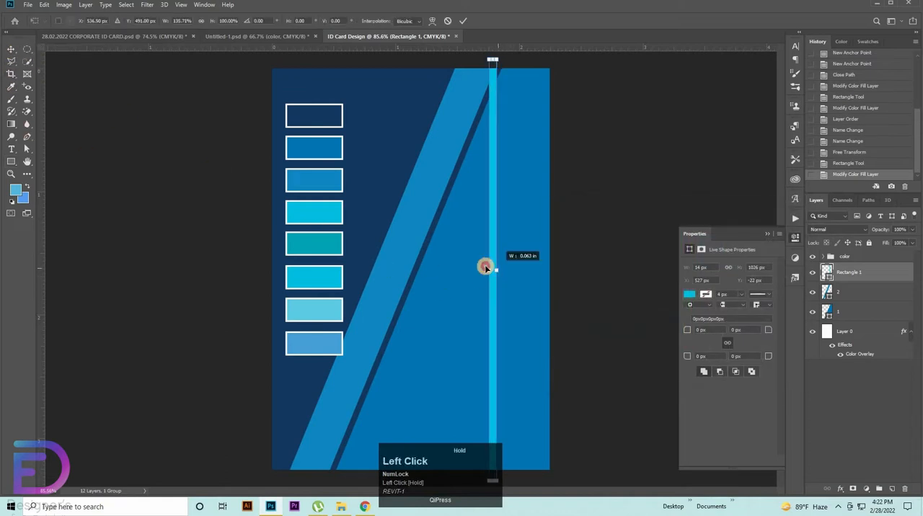
left_click(15, 48)
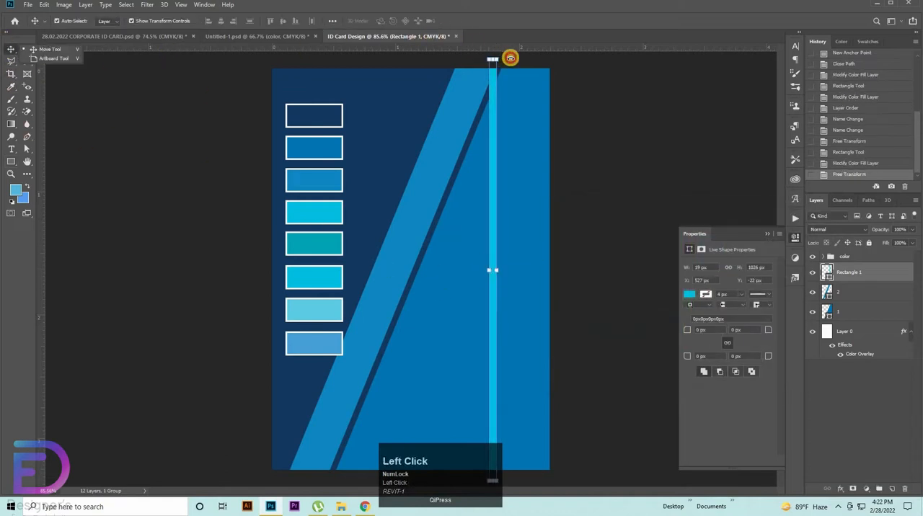
left_click_drag(510, 57, 568, 77)
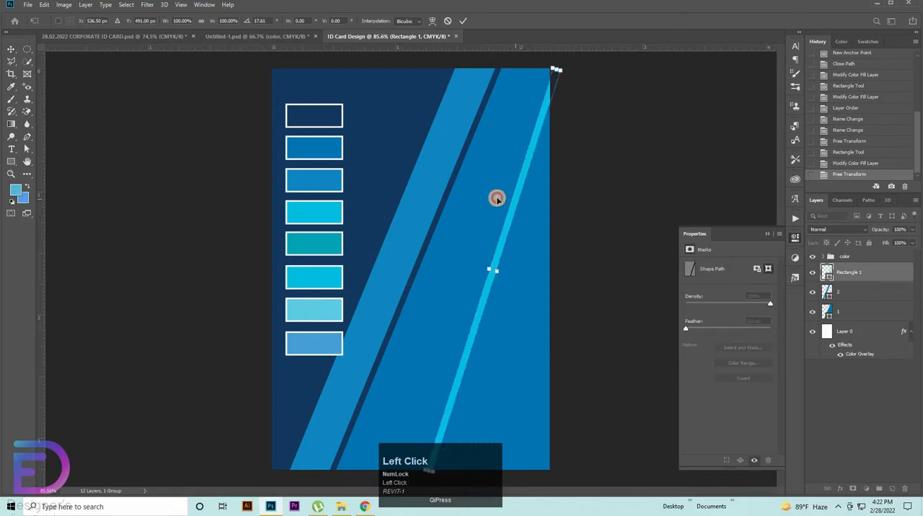
left_click_drag(496, 199, 496, 197)
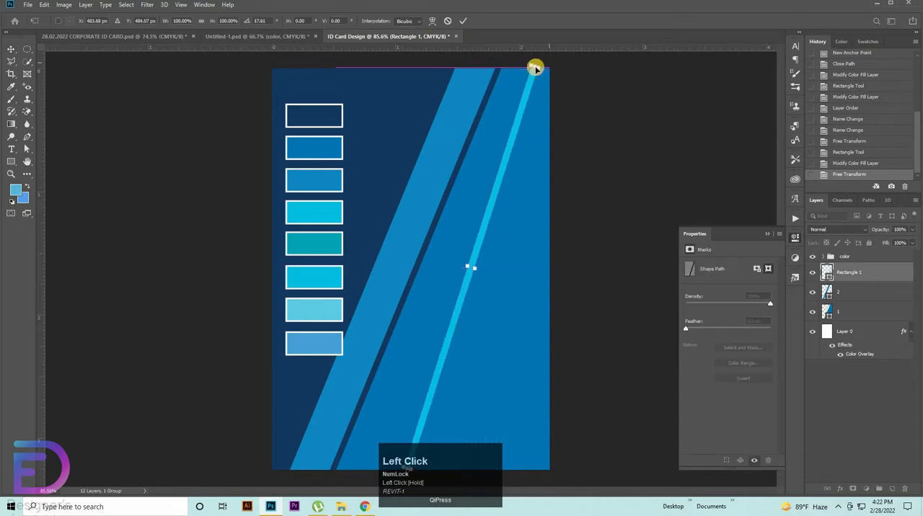
Step: Stretch the cyan bar's height to about 122.6% past both card edges and adjust its rotation to about 22.2°
left_click_drag(535, 67, 584, 6)
key("ctrl+space")
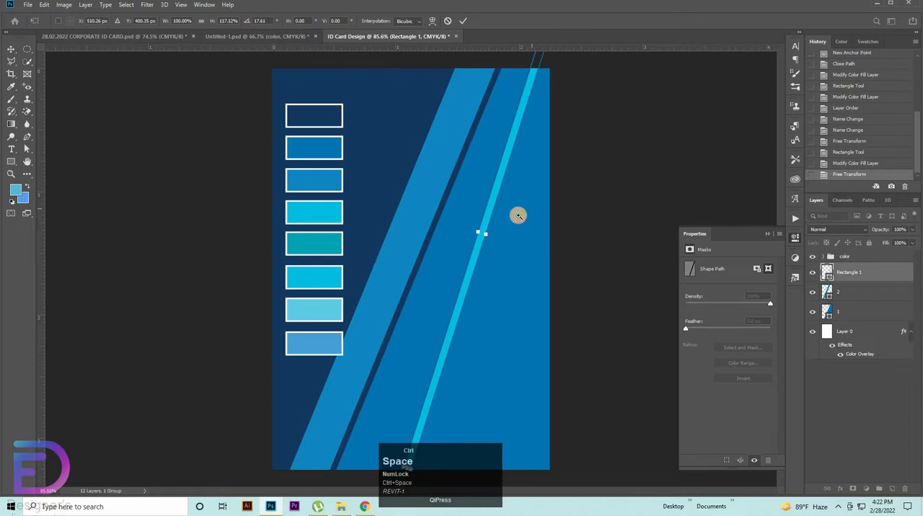
left_click_drag(517, 215, 499, 216)
left_click_drag(406, 434, 402, 451)
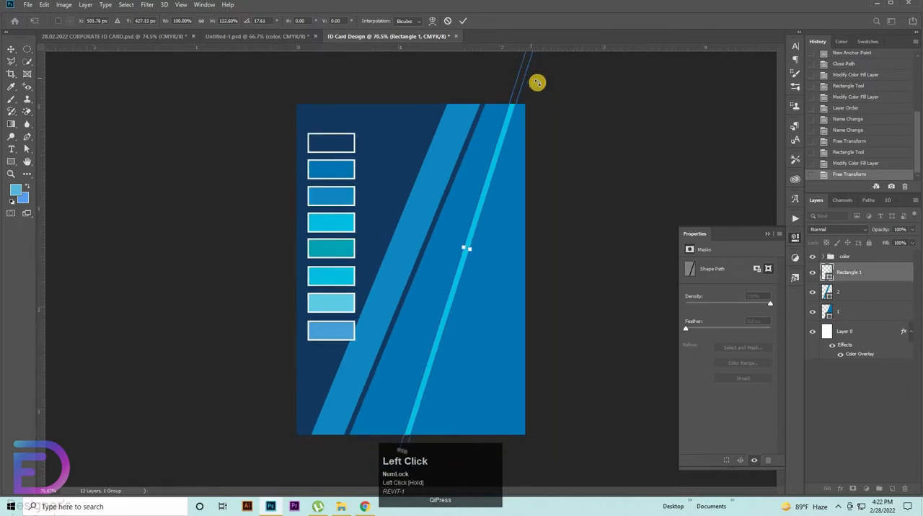
left_click_drag(541, 86, 476, 224)
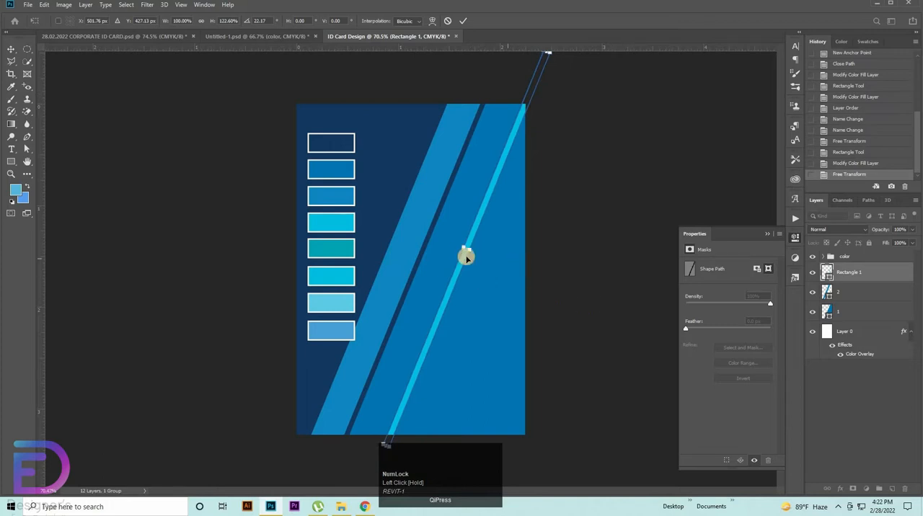
mouse_move(462, 262)
left_mouse_down()
mouse_move(445, 261)
mouse_move(462, 264)
left_mouse_up()
left_click(483, 316)
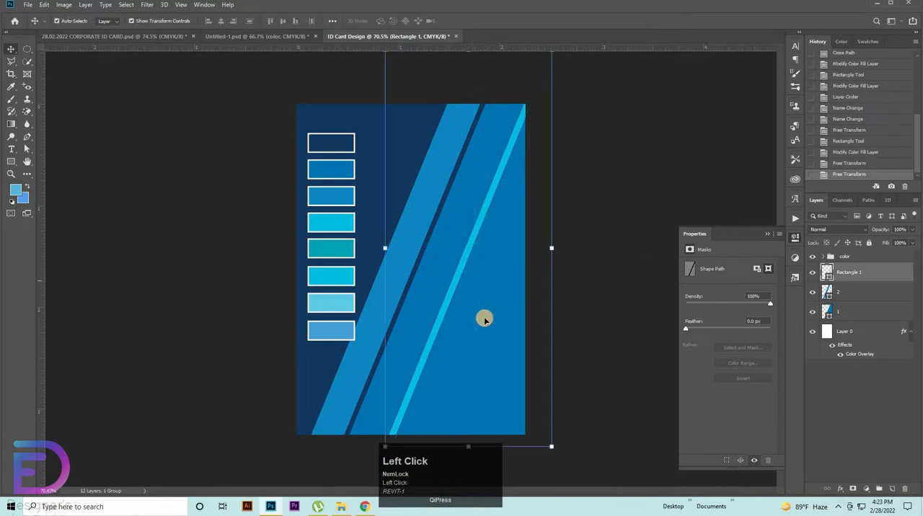
Step: Select stripe 2 and panel 1 together and shift them 20 px to the right
left_click(387, 306)
left_click(520, 283, "shift")
key("shift+Right")
key("shift+Right")
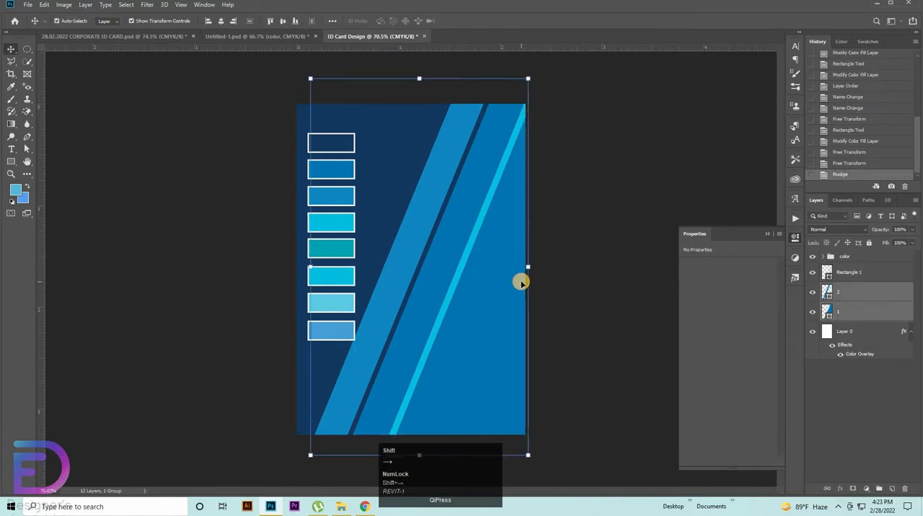
Step: Rename the cyan bar's layer 3 and nudge the bar slightly left inside the panel, then deselect it
left_click(849, 273)
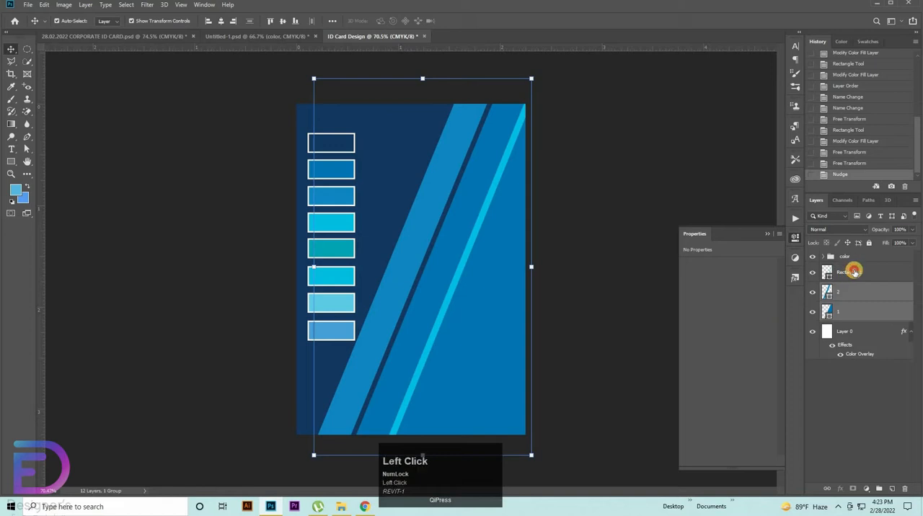
type("3")
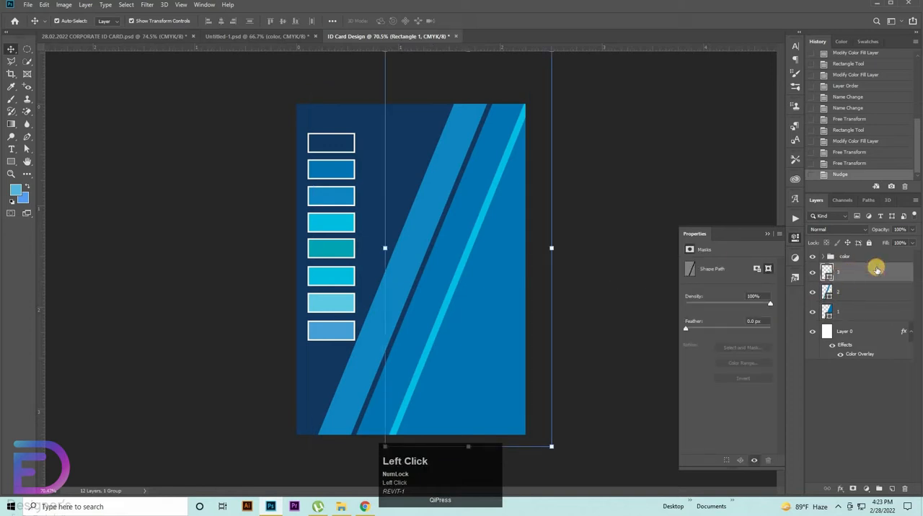
left_click(876, 272)
key("Left")
key("Left")
key("Left")
key("Left")
key("Left")
key("Left")
key("Left")
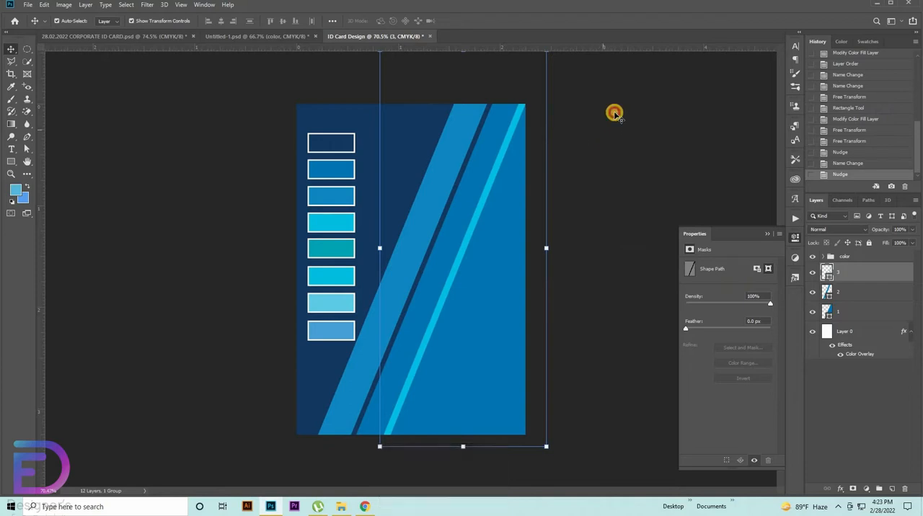
left_click(618, 112)
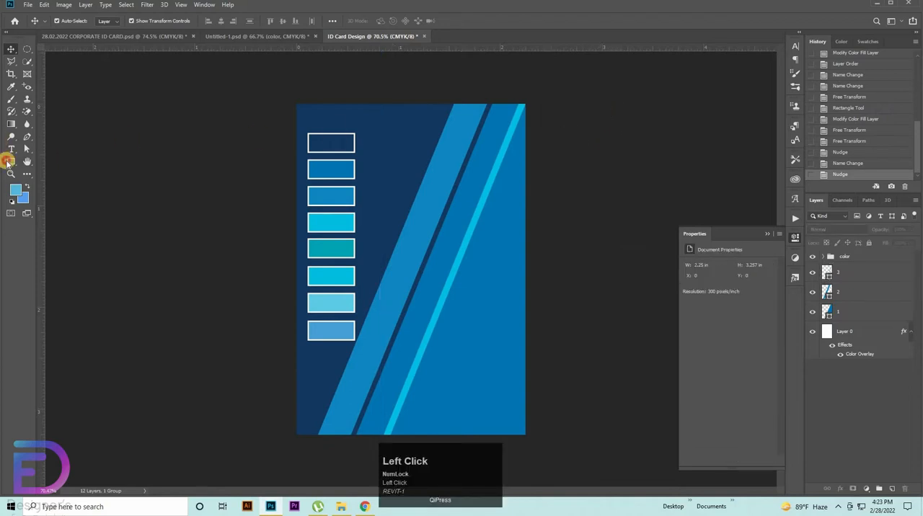
Step: Draw a light blue rectangle about 128 x 442 px over the diagonal stripes and shift it 20 px right
left_click(8, 161)
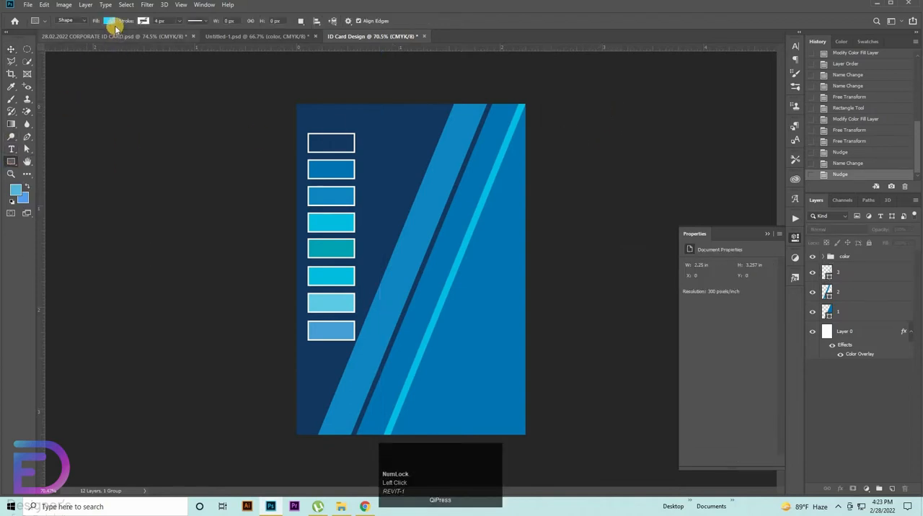
left_click_drag(422, 163, 465, 313)
right_click(26, 148)
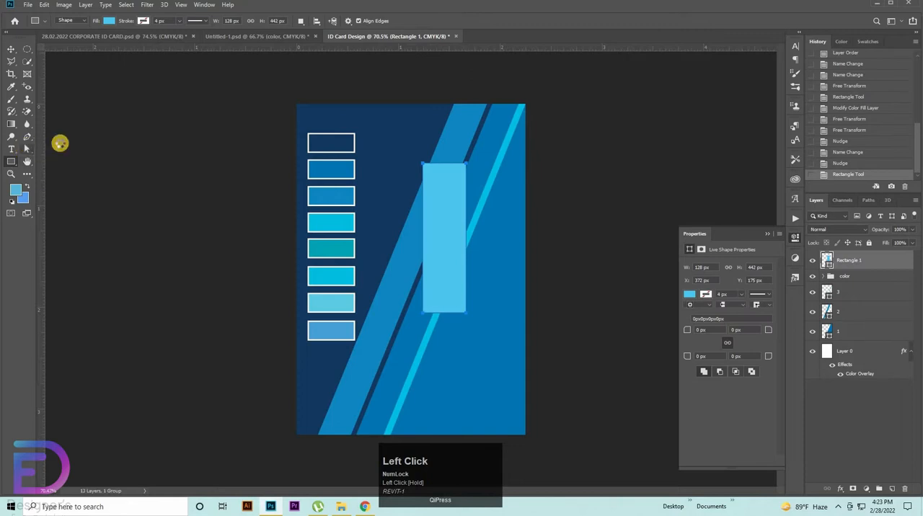
left_click(61, 146)
left_click_drag(403, 161, 532, 137)
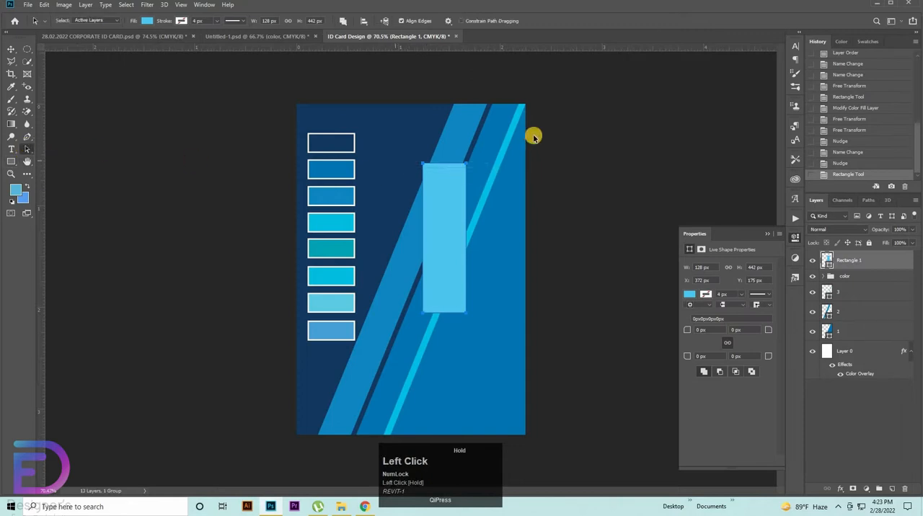
key("shift+Right")
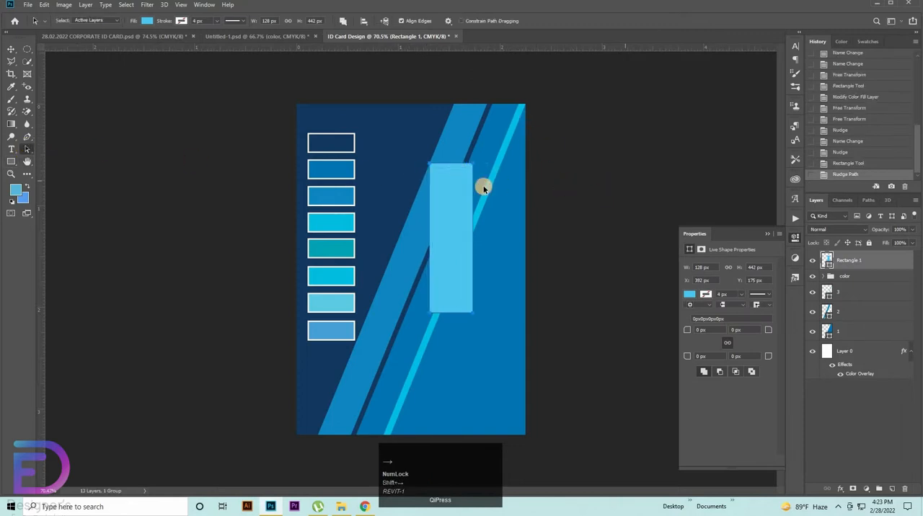
Step: Slant the light blue rectangle by shifting its two top corner points 70 px right
left_click_drag(402, 148, 503, 174)
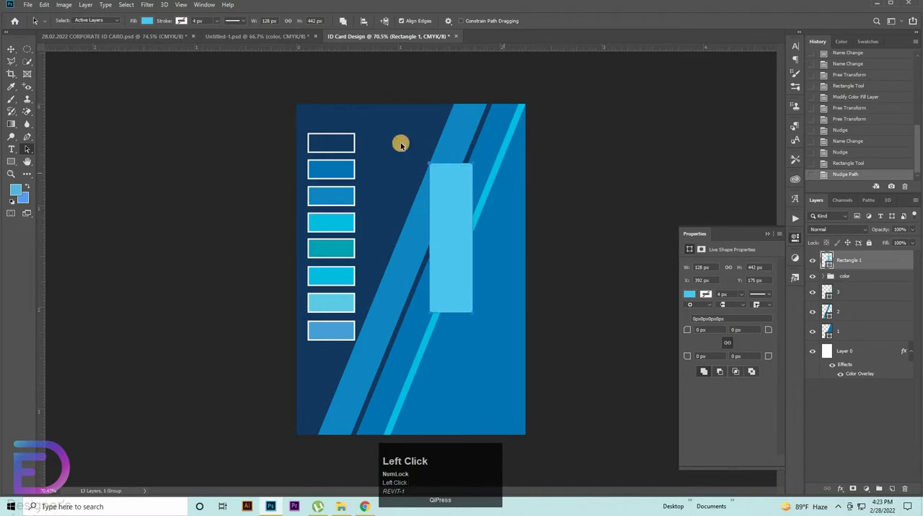
left_click_drag(400, 144, 478, 165)
left_click_drag(400, 144, 530, 203)
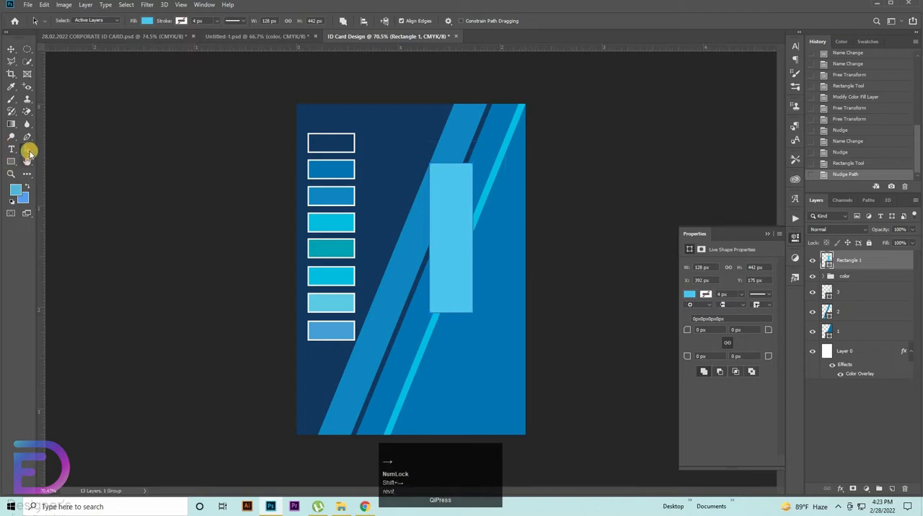
left_click_drag(29, 154, 69, 151)
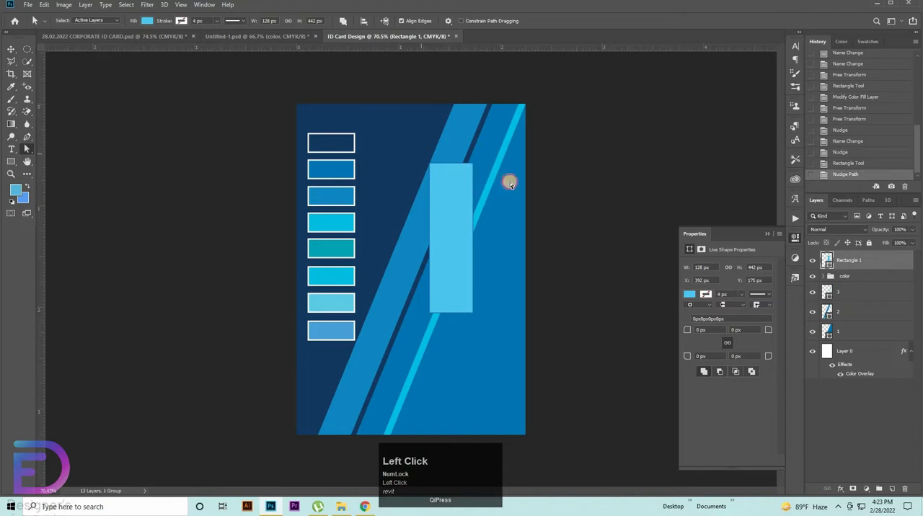
left_click_drag(510, 183, 567, 190)
key("shift+Right")
key("shift+Right")
key("shift+Right")
key("shift+Right")
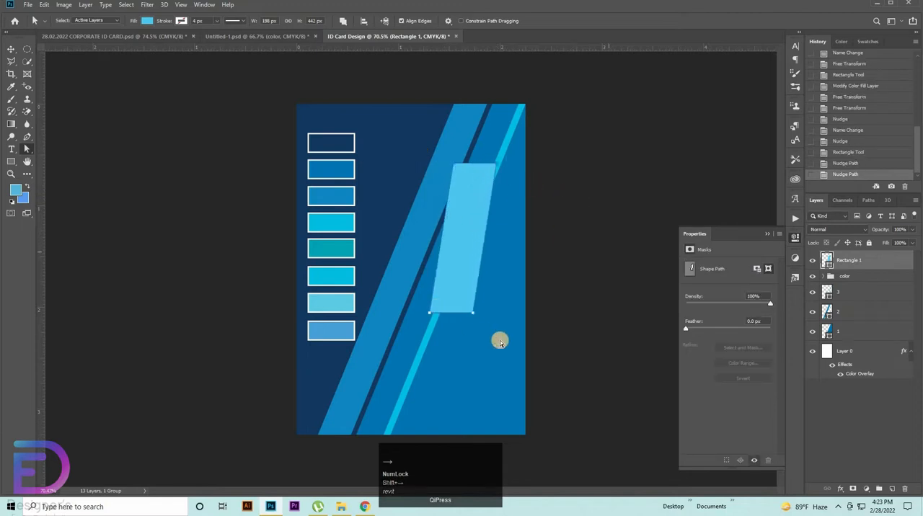
Step: Shift the light blue shape's two bottom corner points 60 px left to increase its slant
left_click_drag(521, 333, 396, 301)
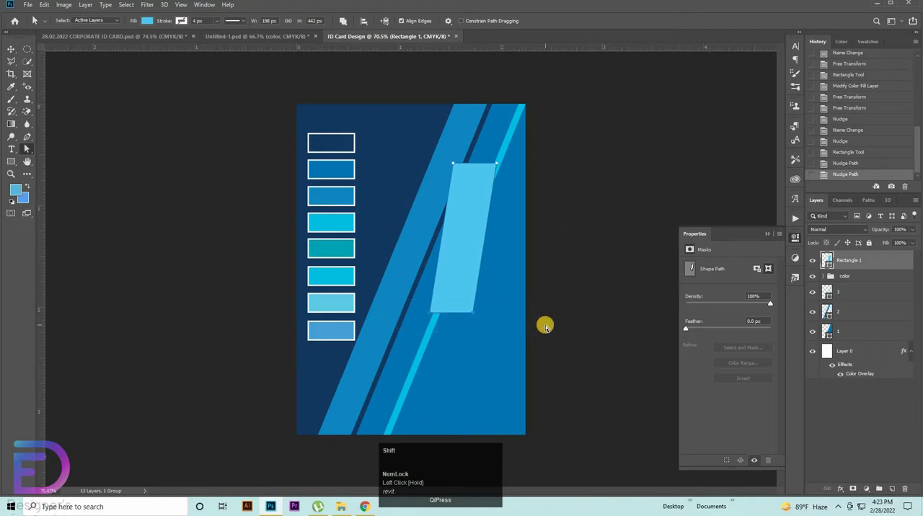
key("shift+Left")
key("shift+Left")
key("shift+Left")
key("shift+Left")
key("shift+Left")
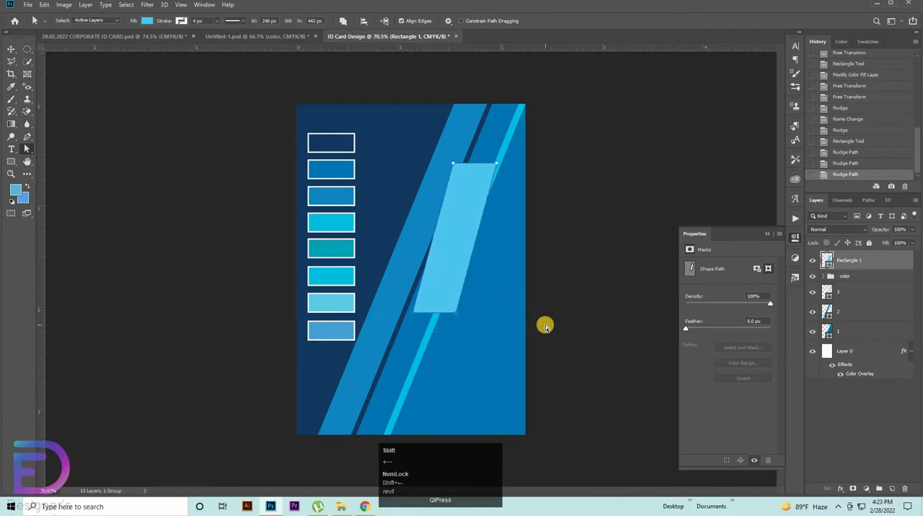
key("shift+Left")
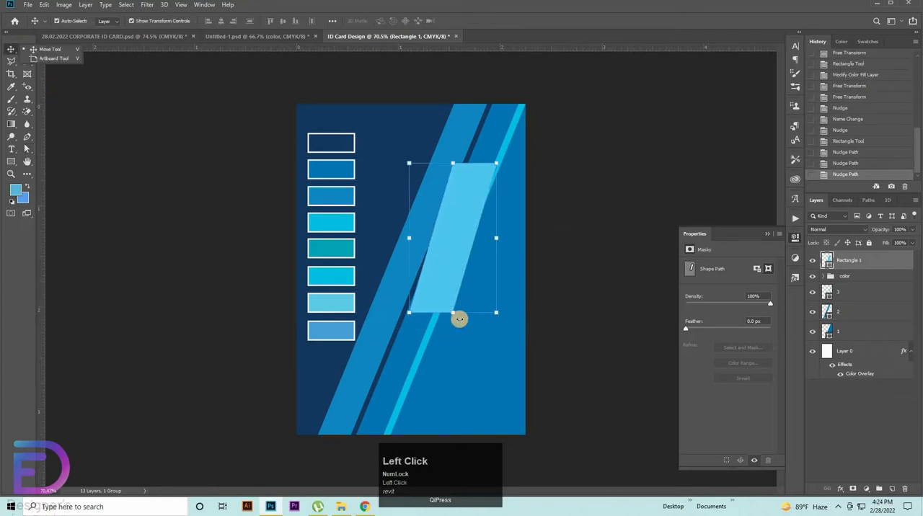
Step: Scale the light blue parallelogram down to about 223 x 383 px, reposition it over the stripes, and shift it 20 px right
left_click_drag(454, 312, 430, 268)
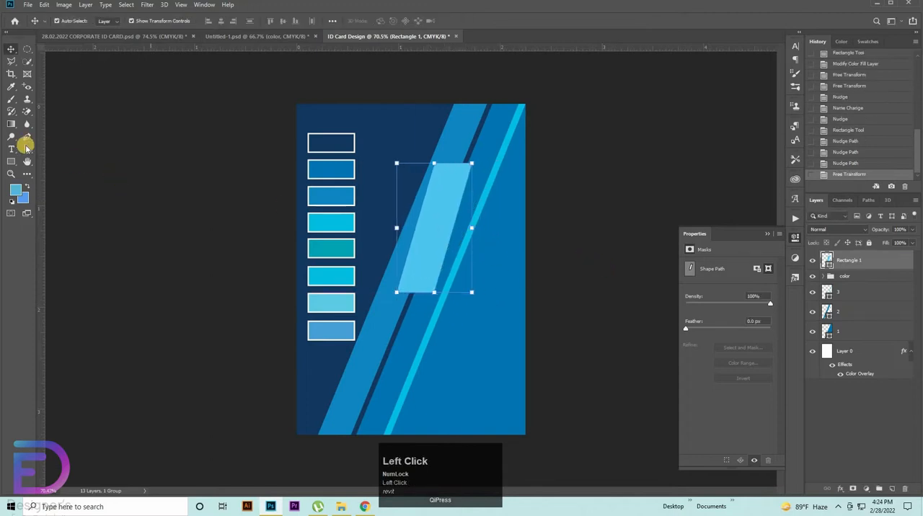
right_click(27, 149)
left_click(72, 156)
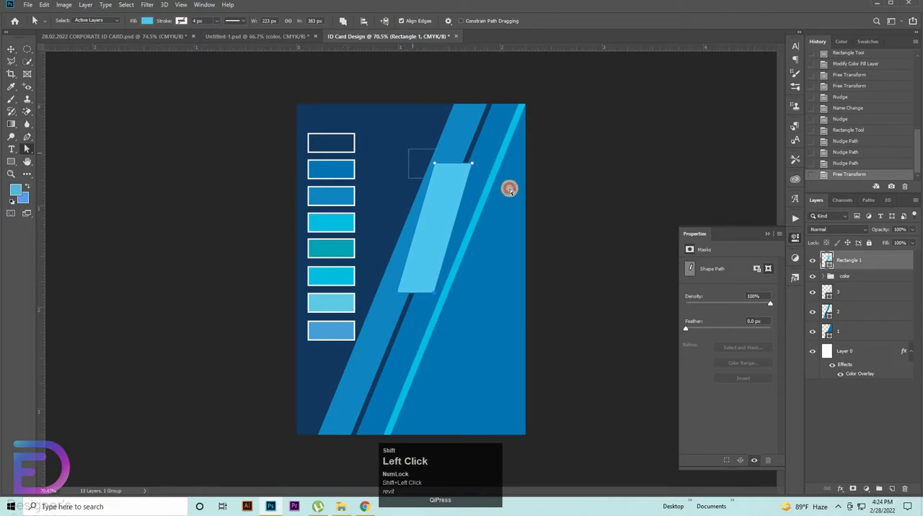
key("shift+Right")
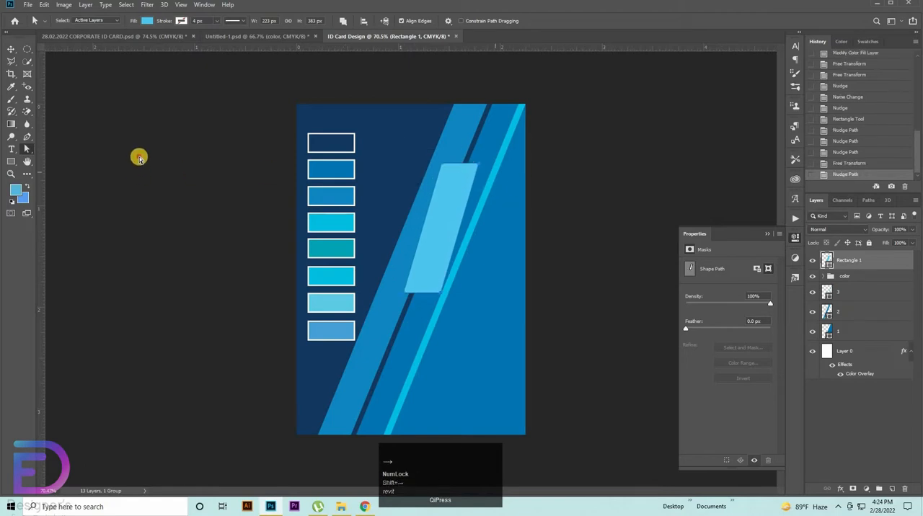
Step: Move the light blue parallelogram's two top corner points 30 px further right, making the shape 253 px wide
left_click(26, 149)
left_click(426, 174)
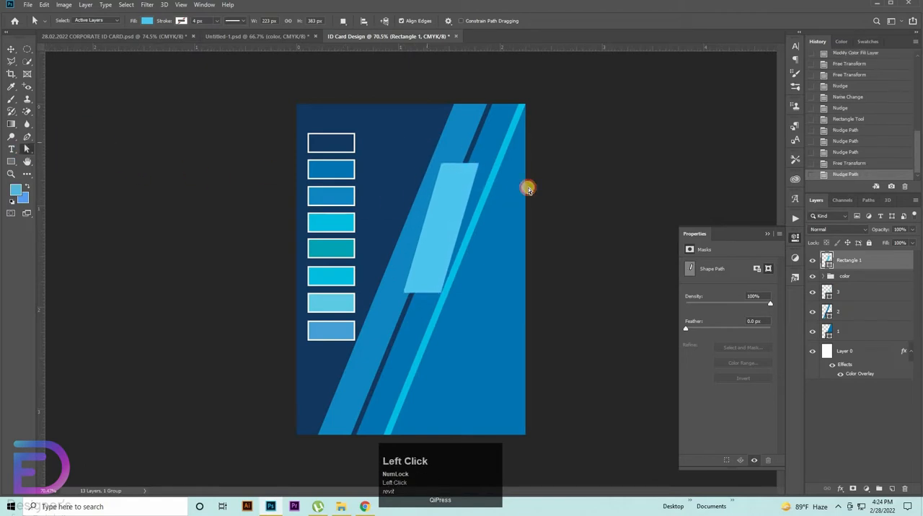
left_click(445, 165)
key("shift+Right")
key("shift+Right")
key("shift+Right")
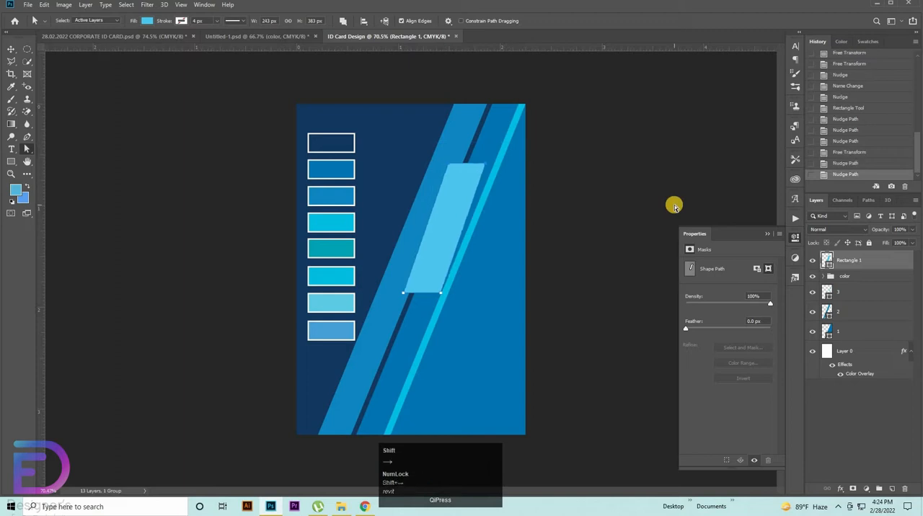
Step: Move the light blue parallelogram's two bottom corner points 30 px left, making the shape 283 px wide
left_click_drag(476, 306, 435, 289)
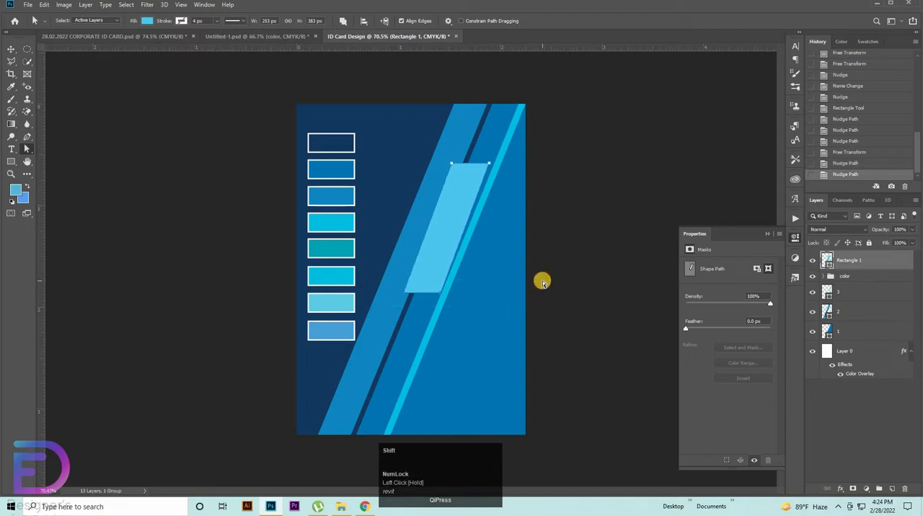
key("shift+Left")
key("shift+Left")
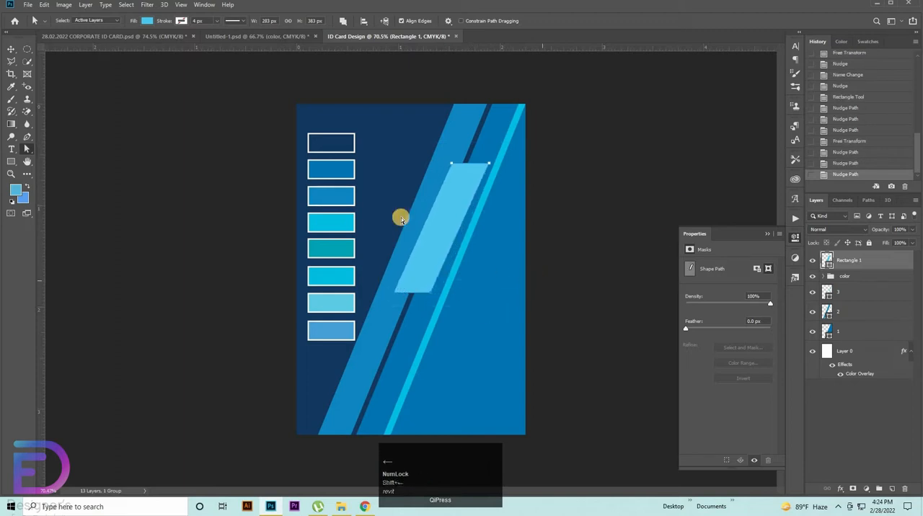
Step: Move the light blue parallelogram's two right-hand corner points 20 px right, making the shape 303 px wide
left_click(218, 175)
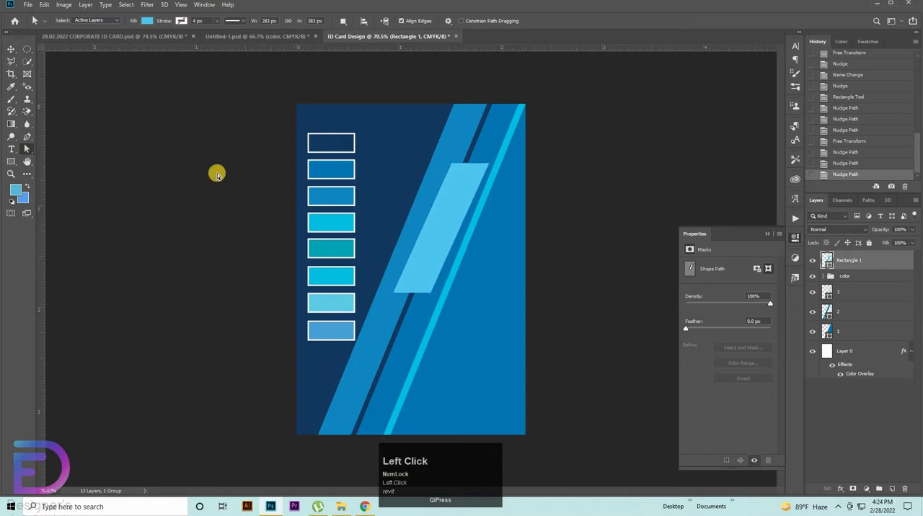
left_click(443, 283, "shift")
left_click_drag(424, 283, 444, 291)
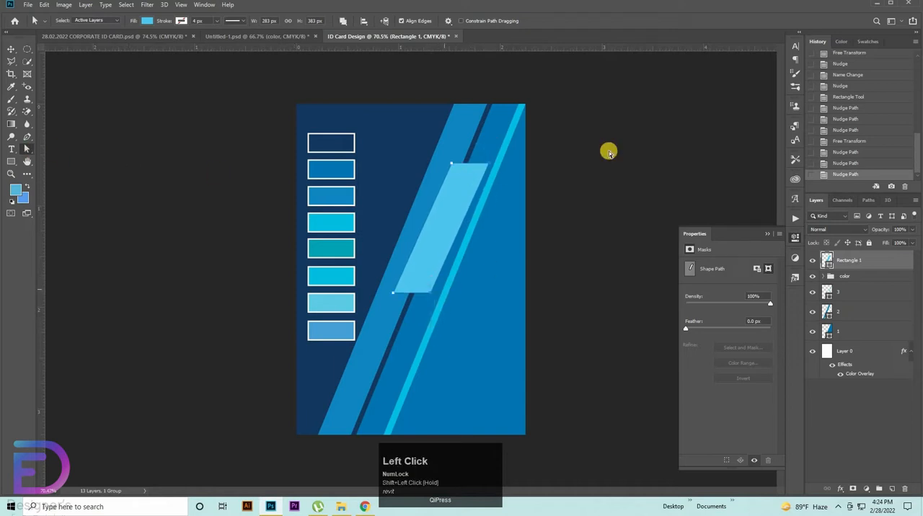
key("shift+Right")
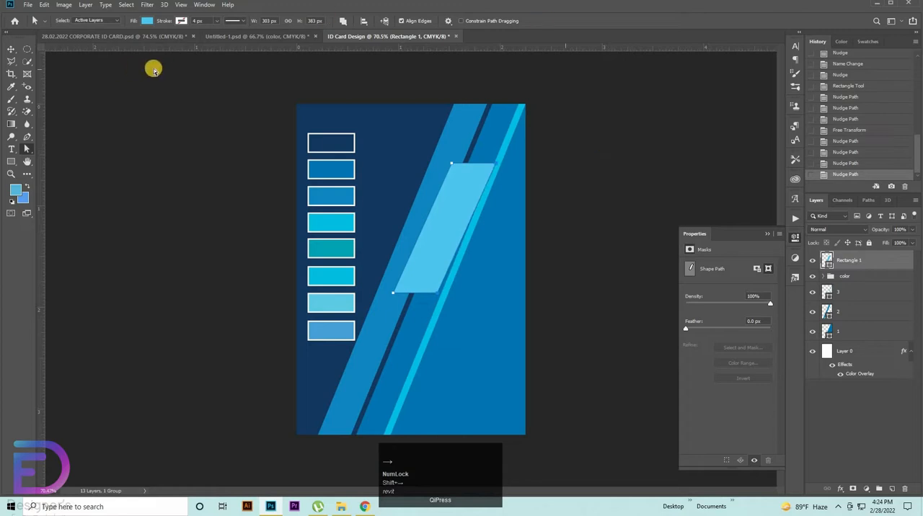
left_click(446, 216)
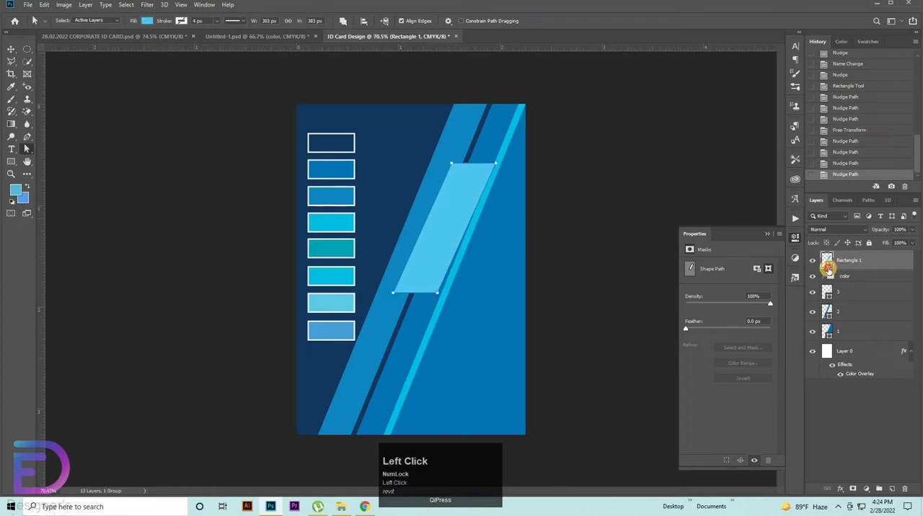
Step: Fill the parallelogram with the palette's teal swatch color, brightened to about #09acbf
double_click(828, 266)
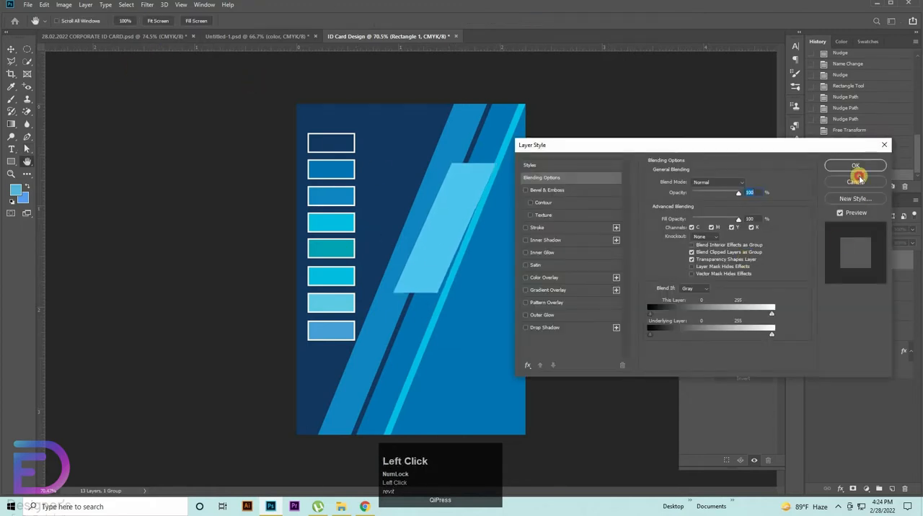
left_click(857, 179)
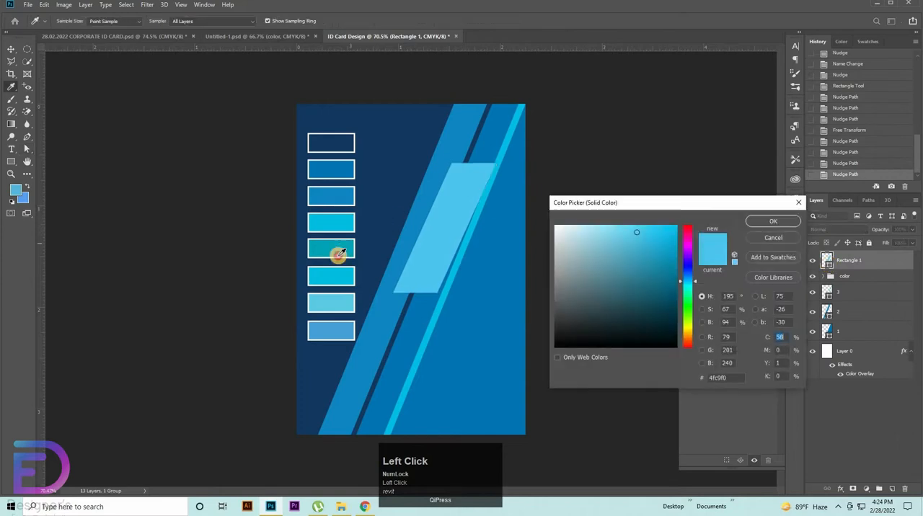
left_click(334, 250)
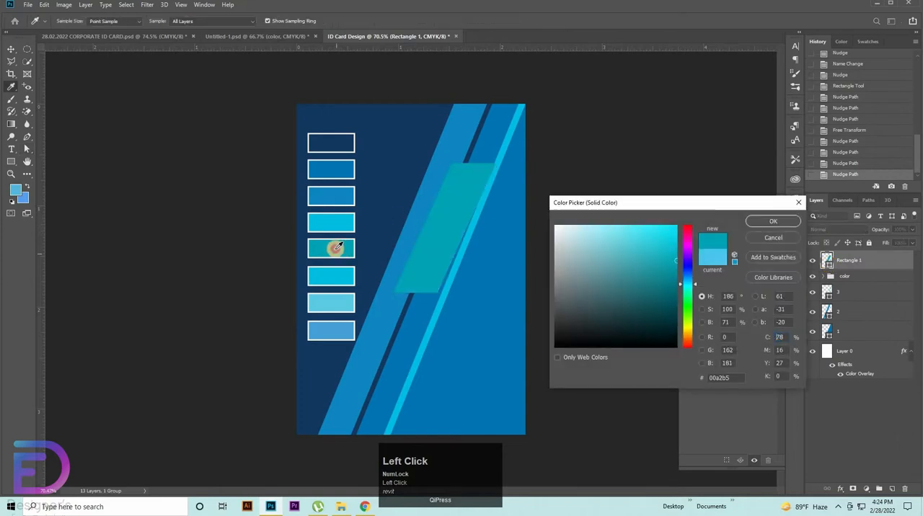
left_click(762, 222)
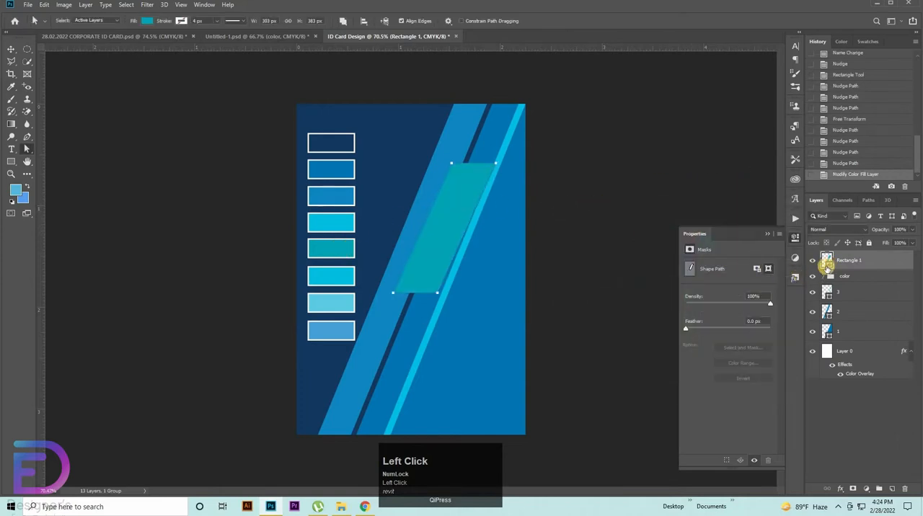
double_click(825, 264)
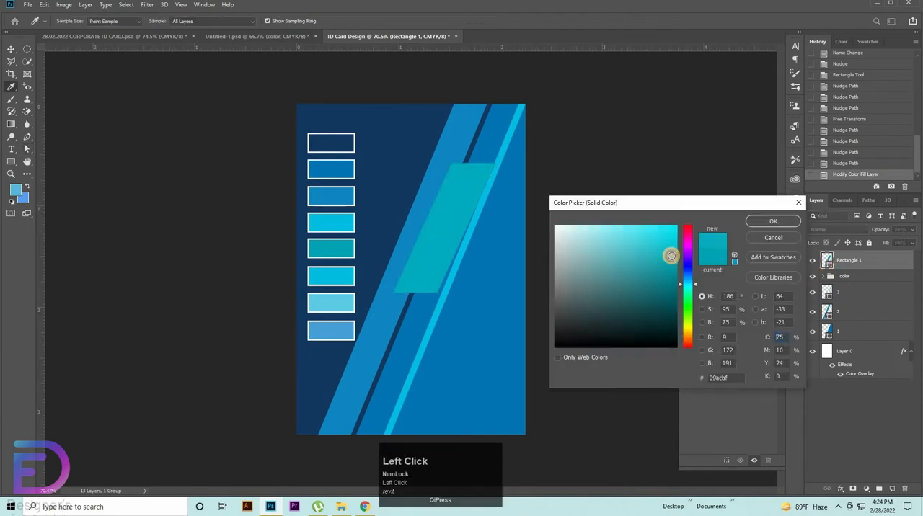
left_click(769, 221)
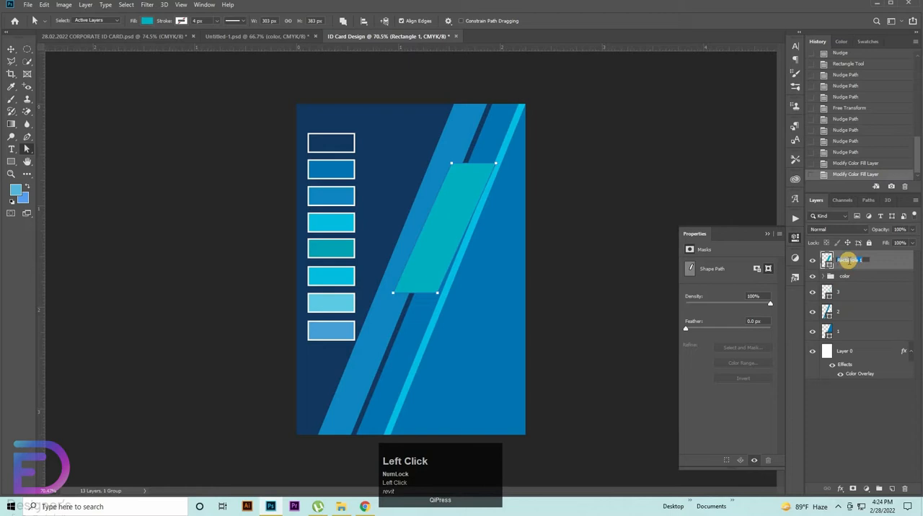
Step: Rename the parallelogram's layer to 4 and place it below the color group
type("4")
left_click_drag(830, 258, 847, 288)
key("v")
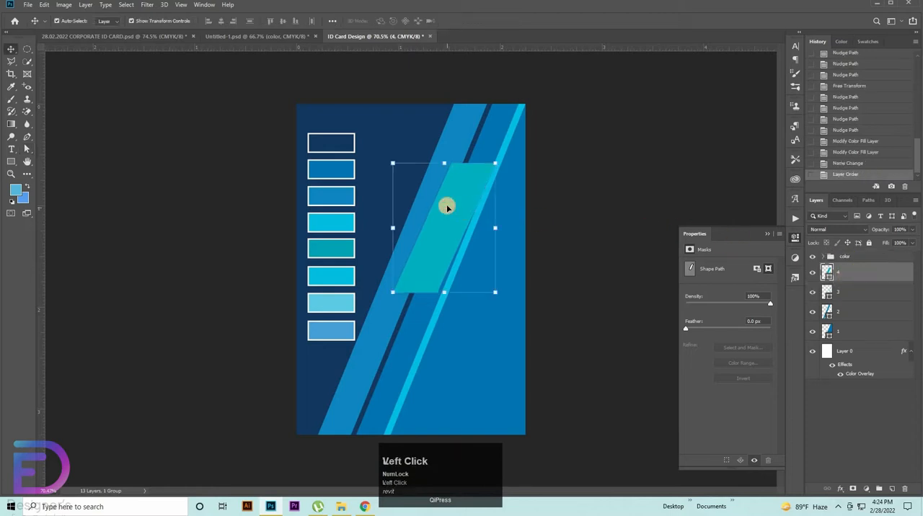
Step: Add a drop shadow to layer 4 with 40% opacity, 5 px distance and 7 px size
double_click(864, 278)
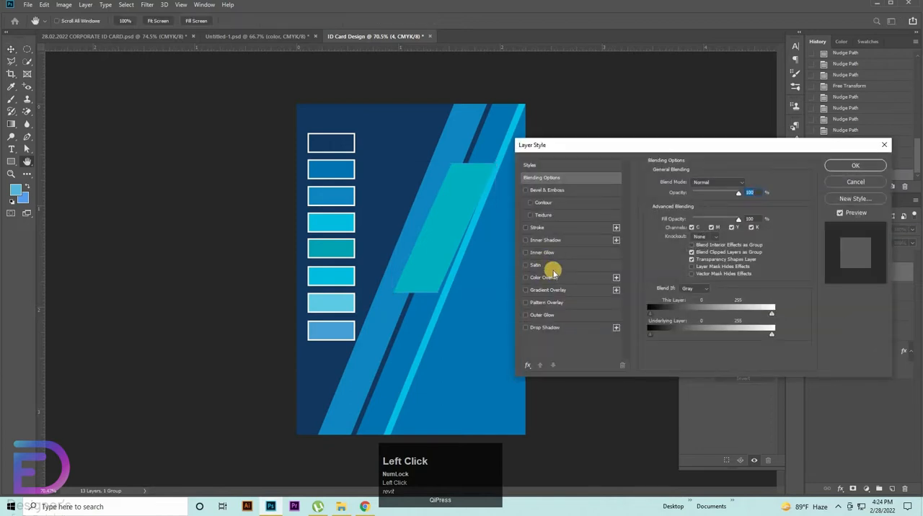
left_click(545, 327)
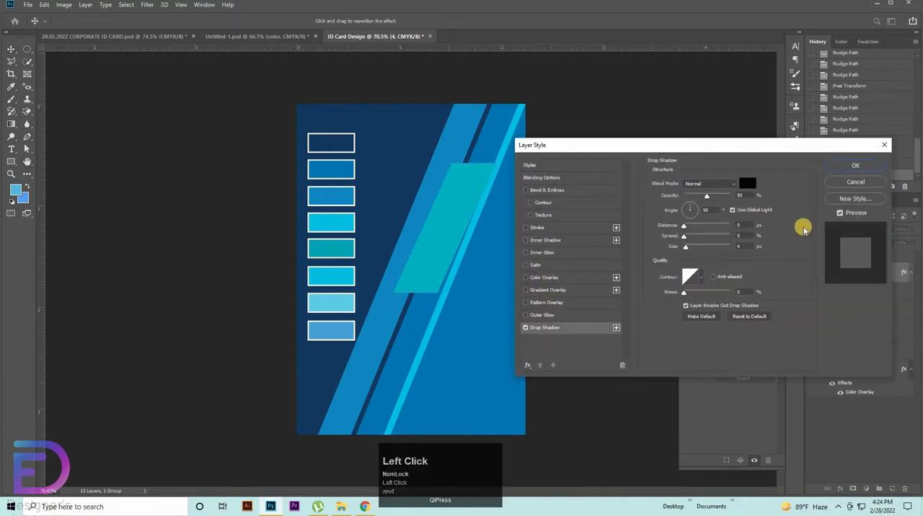
left_click(743, 195)
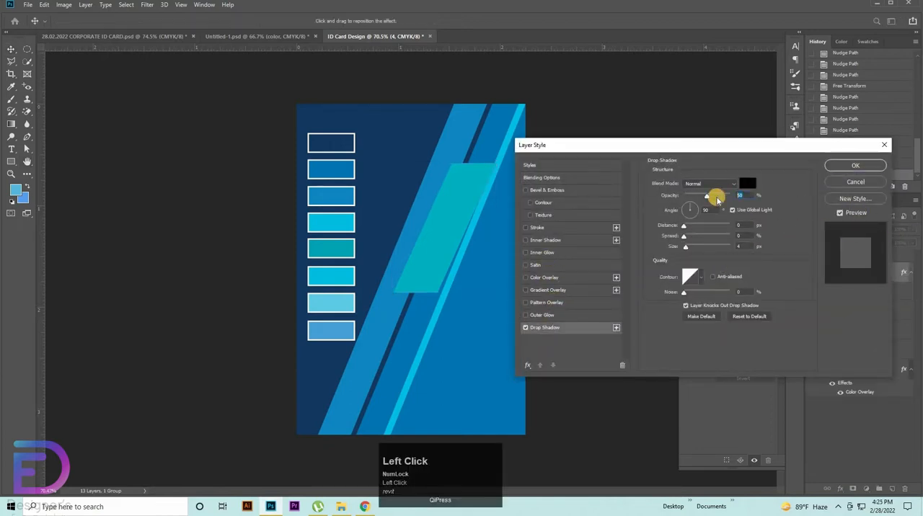
key("shift+Down")
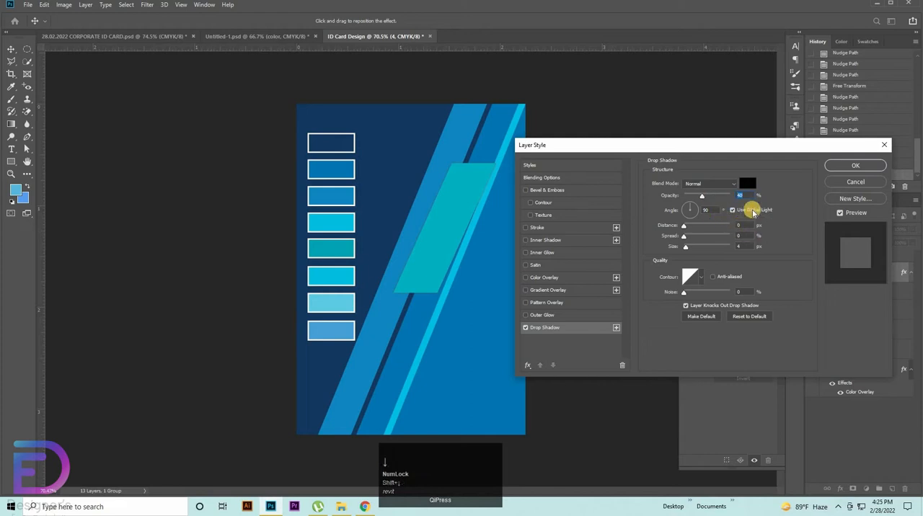
left_click(746, 224)
type("5")
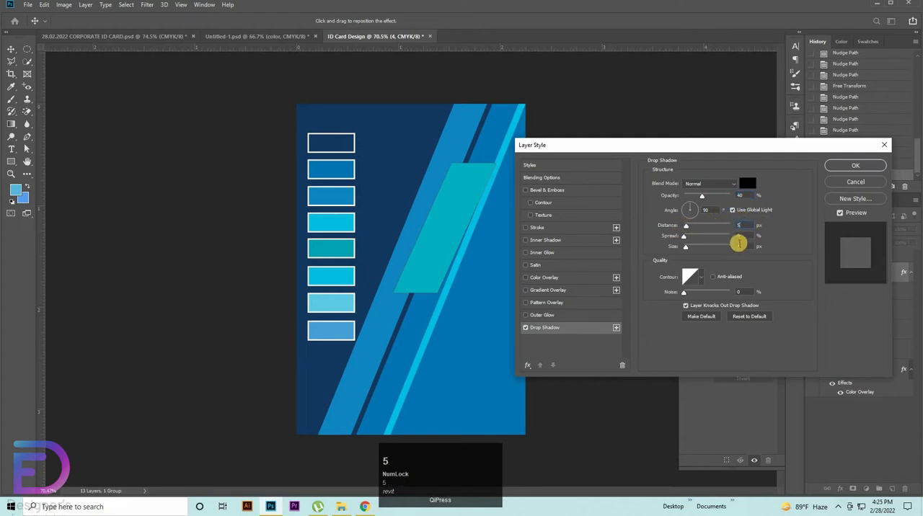
left_click(744, 245)
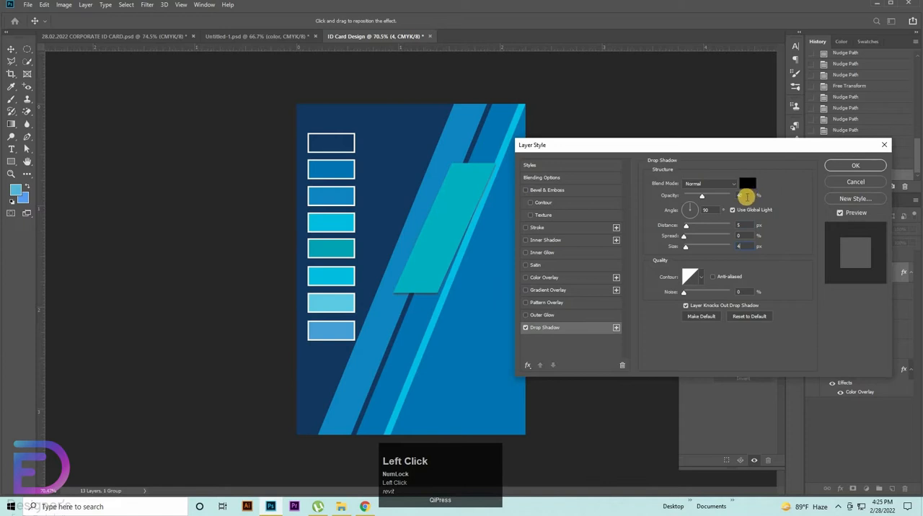
left_click(732, 247)
key("Up")
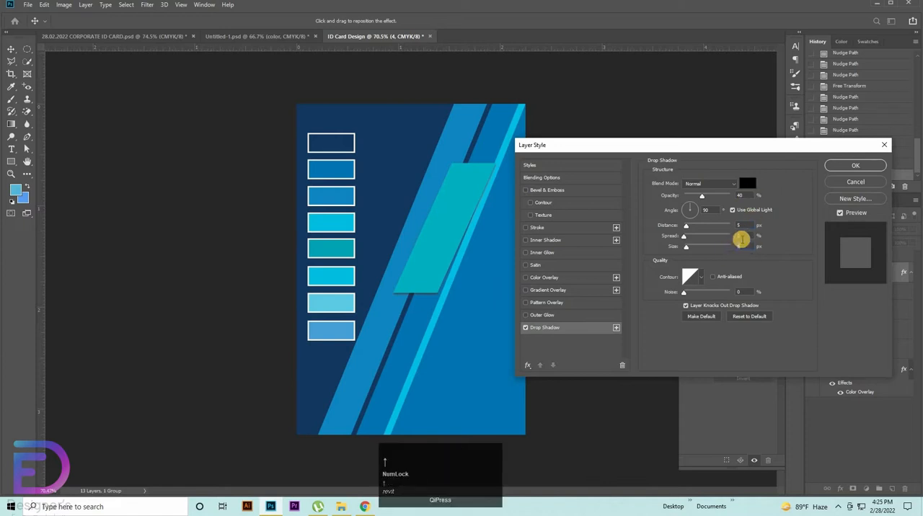
Step: Refine the drop shadow to 6 px distance, 6 px size and 40% opacity, and apply it
left_click(726, 225)
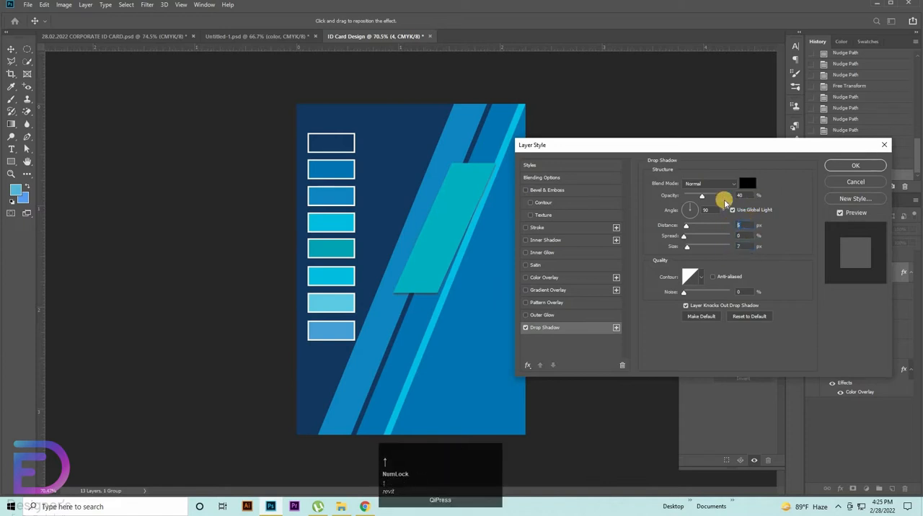
left_click(739, 195)
key("shift+Up")
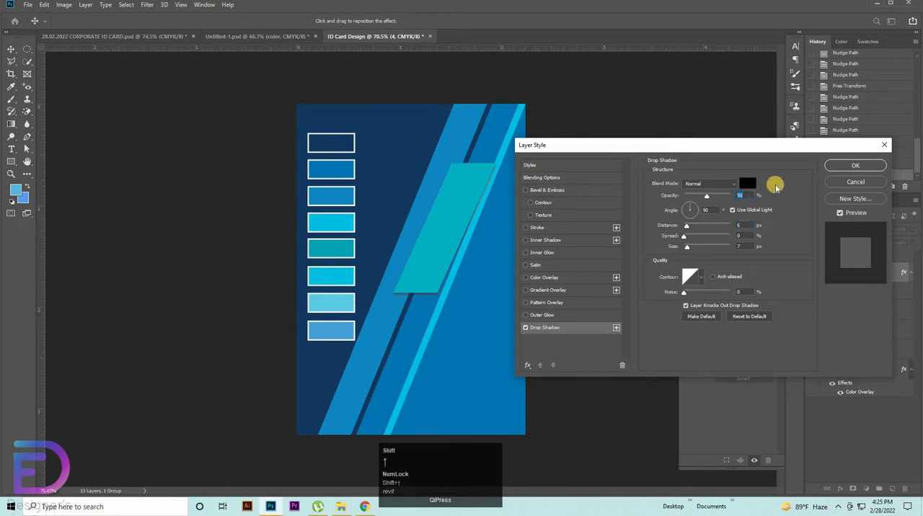
key("shift+Down")
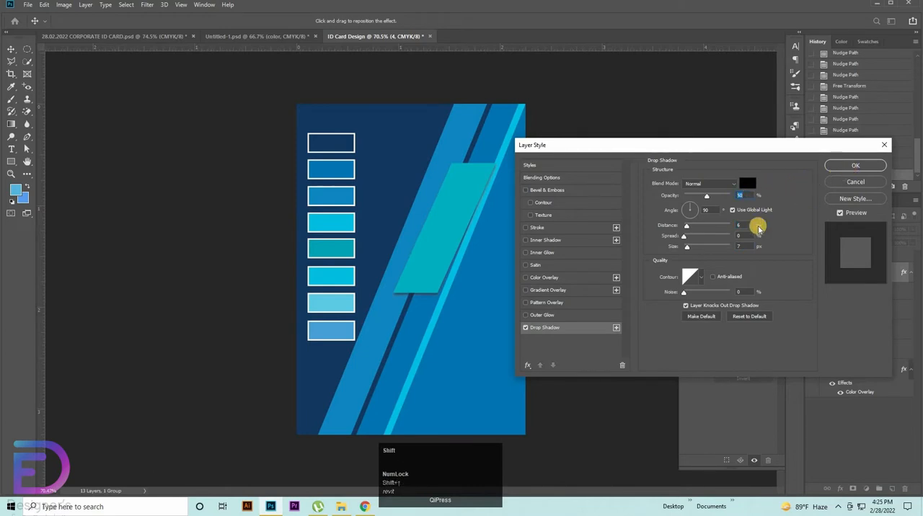
left_click(747, 246)
key("shift+Down")
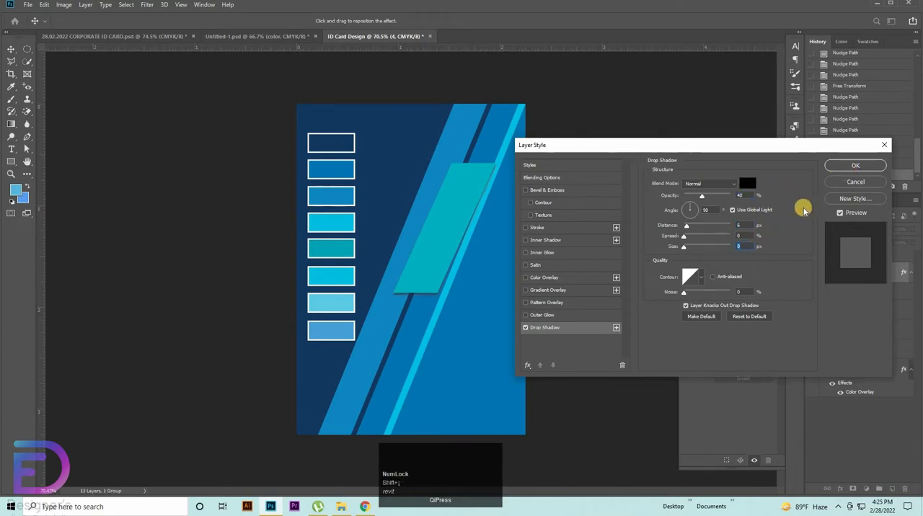
type("6")
left_click(842, 167)
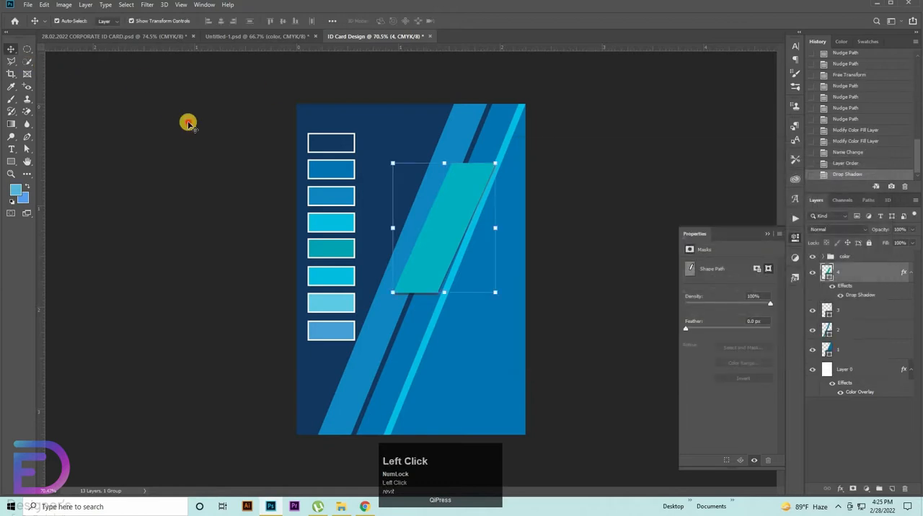
Step: Duplicate the teal parallelogram and place the copy just below the original along the diagonal stripe
left_click(474, 237)
left_click(455, 231)
key("ctrl+space")
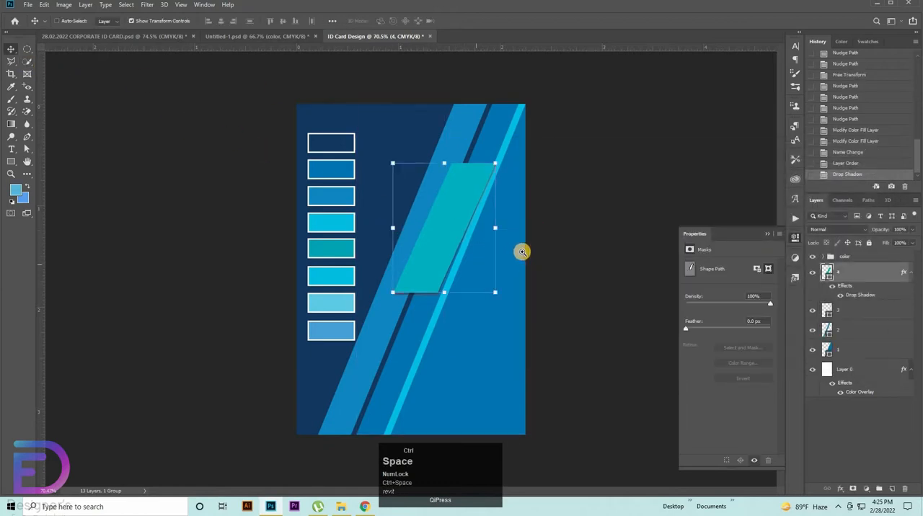
left_click_drag(446, 223, 395, 349)
left_click_drag(501, 303, 571, 330, "ctrl")
left_click_drag(400, 317, 353, 186)
left_click(576, 120)
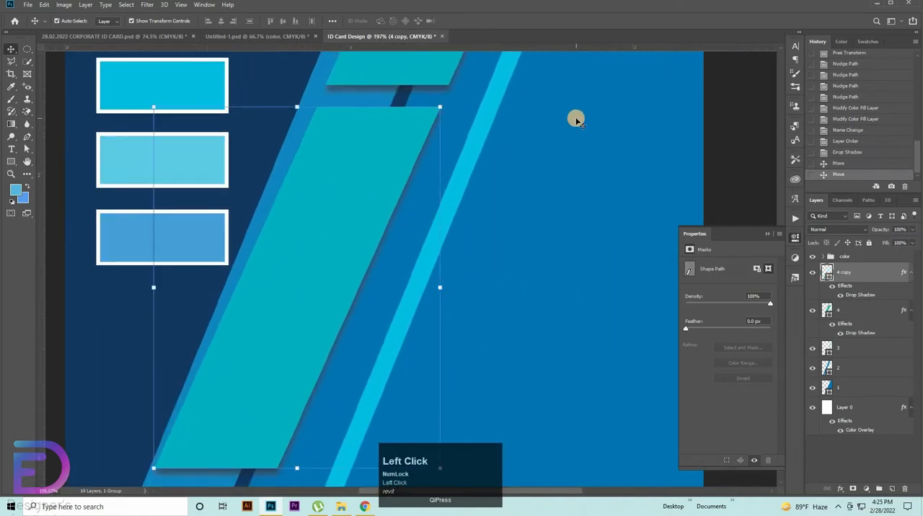
Step: Nudge the copied parallelogram horizontally to line it up with the original along the stripe's slant
key("shift+Right")
key("shift+Right")
key("Left")
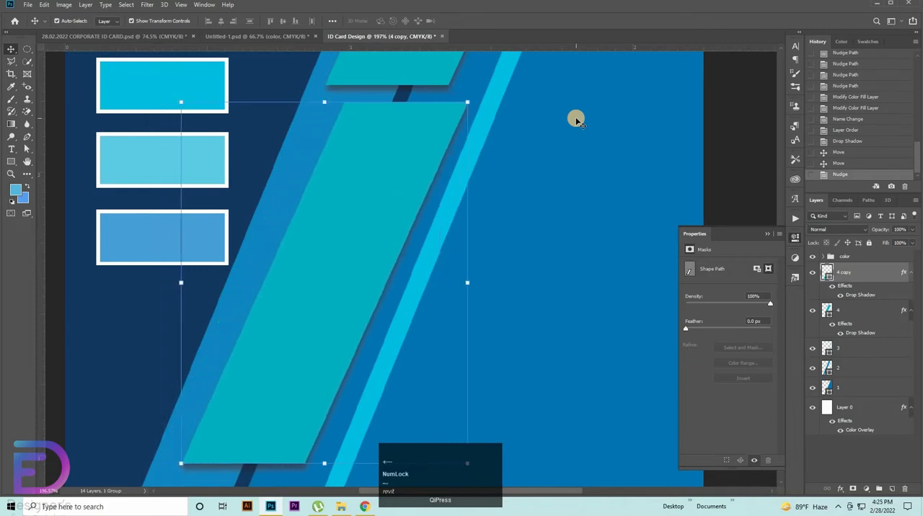
key("Left")
key("Left")
key("Left")
key("Left")
key("Left")
key("Left")
key("Left")
key("Left")
key("Left")
key("Left")
key("Left")
key("Left")
key("Left")
key("Left")
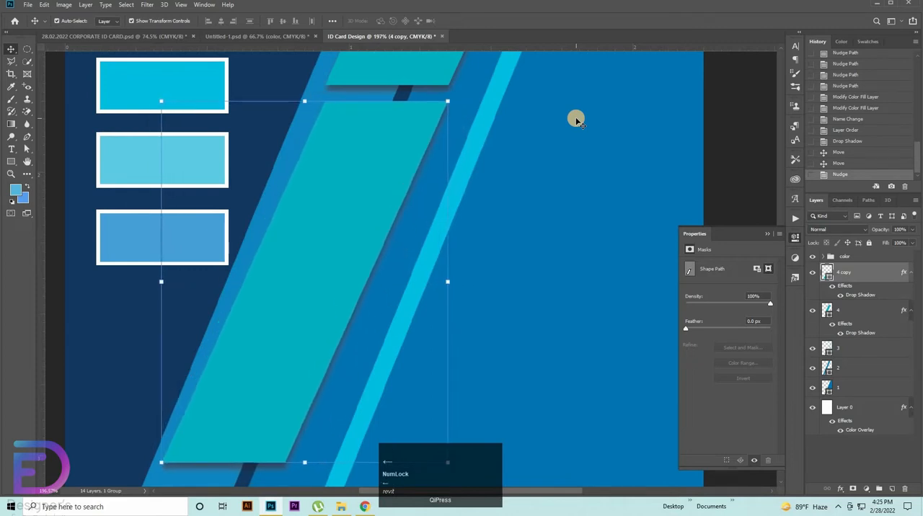
key("Left")
key("Left")
key("ctrl+space")
left_click_drag(355, 200, 299, 226)
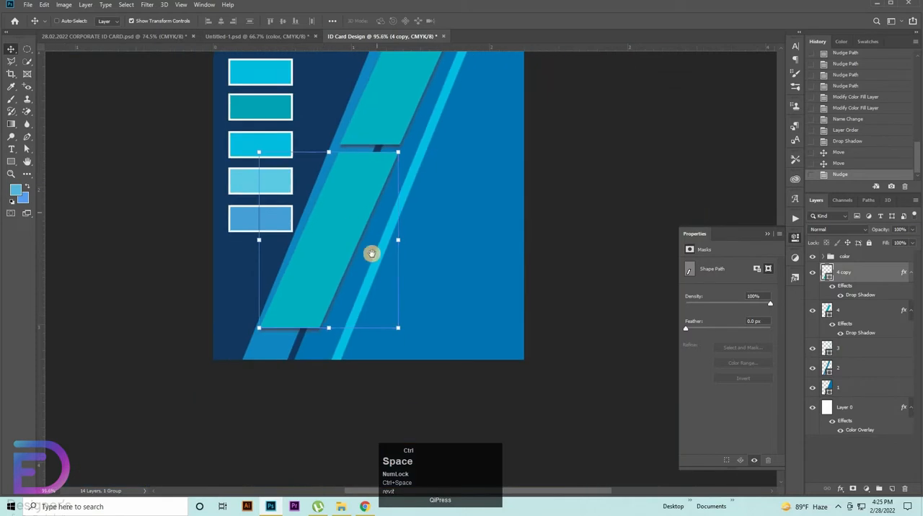
left_click_drag(371, 254, 411, 331)
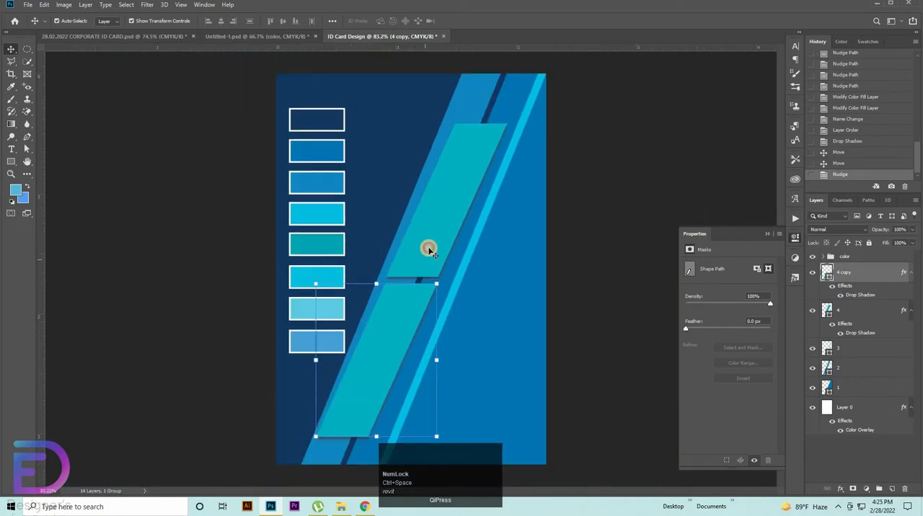
Step: Try rotating both teal parallelograms by about -0.8 degrees, and delete the lower copy
left_click(511, 128, "shift")
left_click_drag(514, 121, 516, 114)
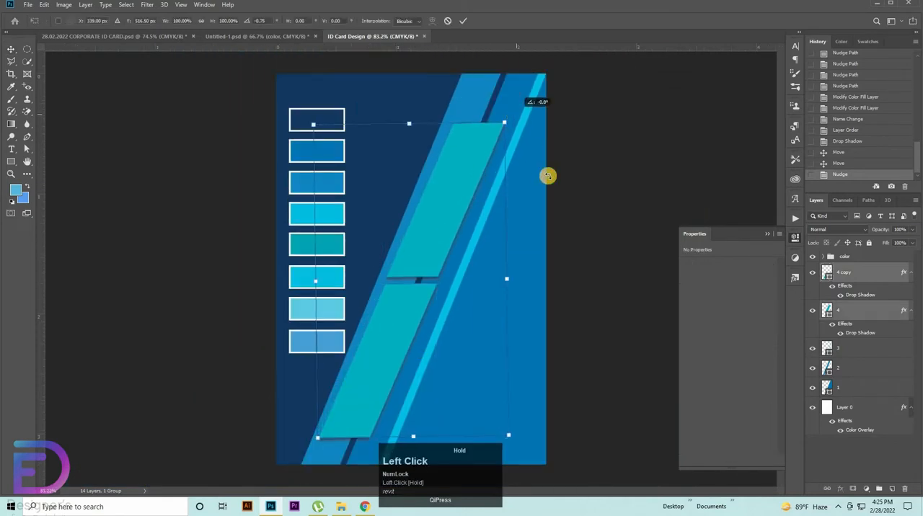
key("ctrl+z")
left_click(648, 162)
left_click(542, 73)
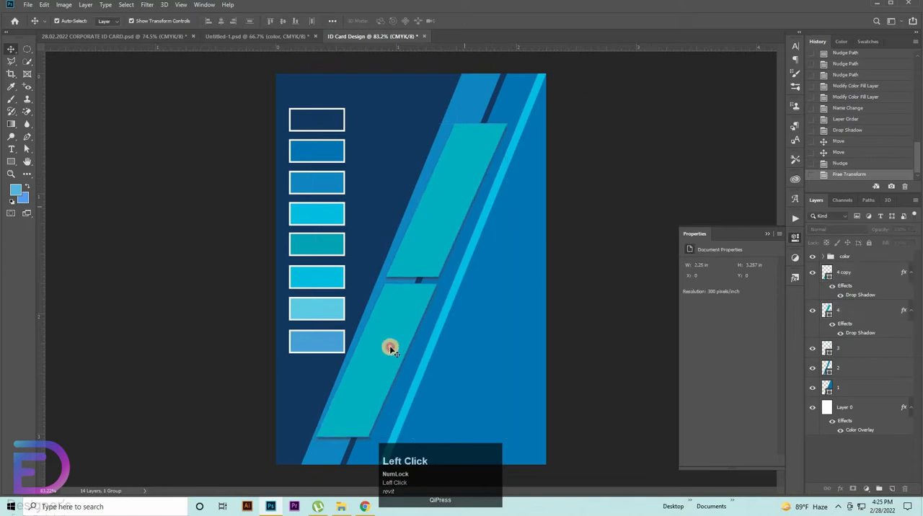
left_click(389, 346)
key("Delete")
Step: Add horizontal guides along the teal parallelogram's top and bottom edges
left_click_drag(504, 51, 509, 123)
left_click_drag(549, 274, 549, 276)
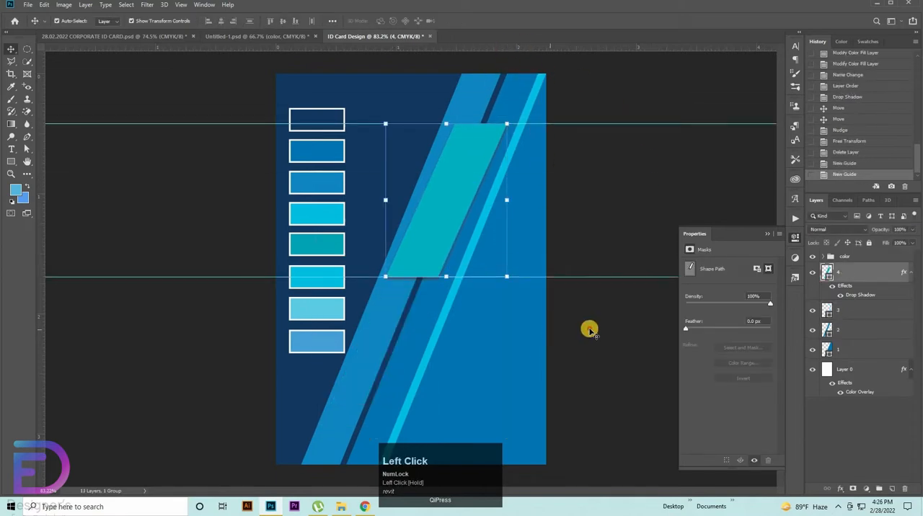
Step: Duplicate layer 4 beneath itself and move layer 4 down along the stripe, just below the copy
left_click(437, 227)
left_click(844, 279)
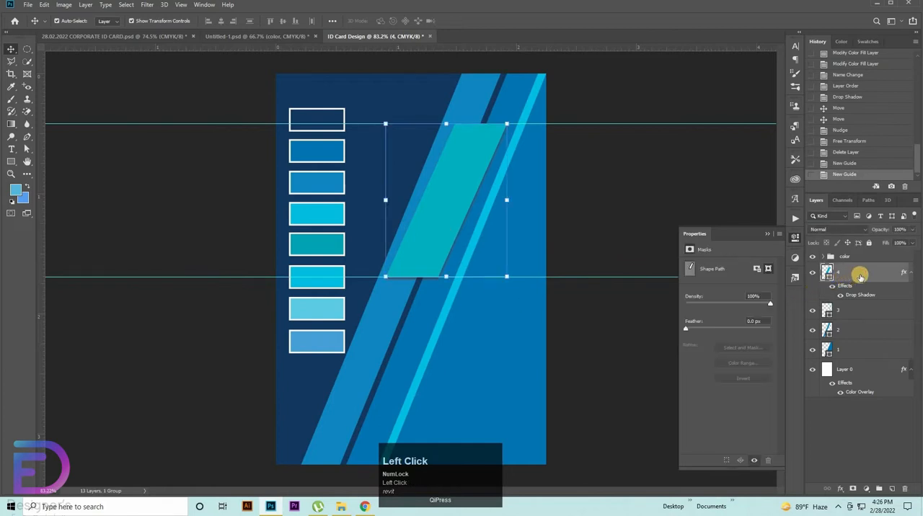
left_click_drag(850, 278, 861, 303)
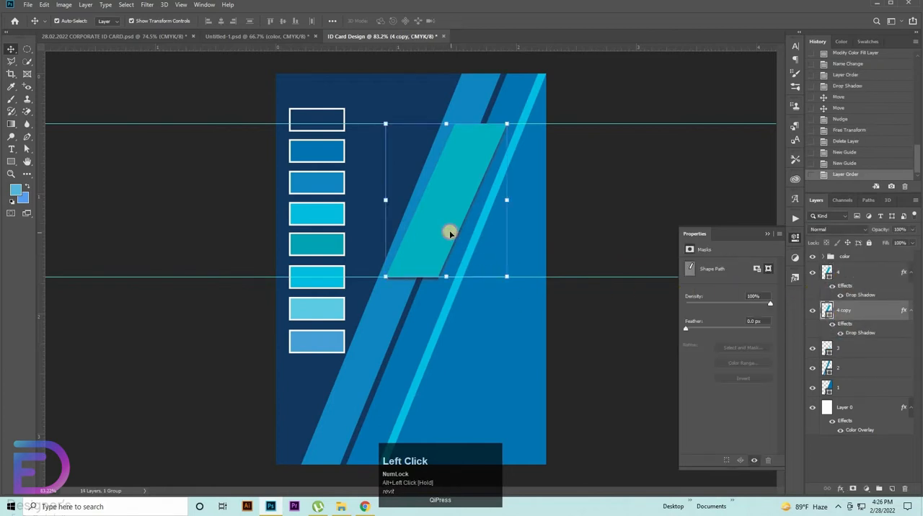
left_click_drag(450, 233, 382, 382)
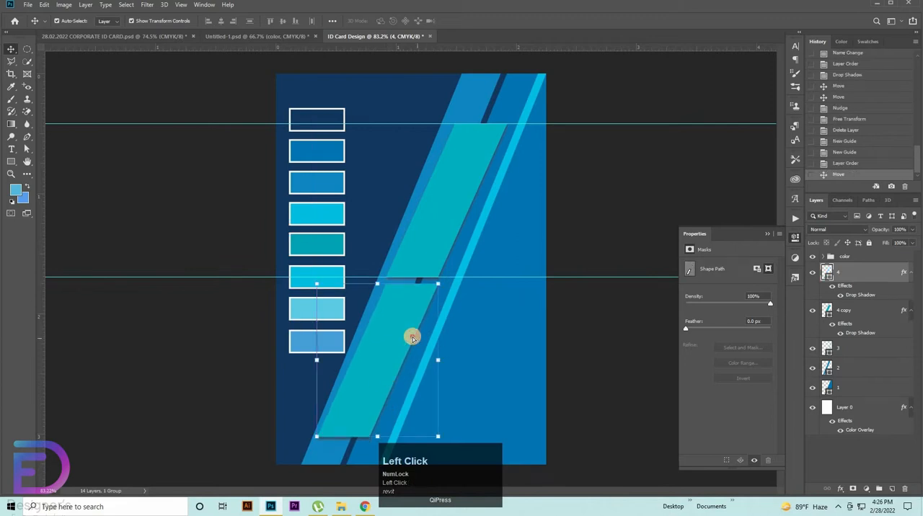
Step: Reposition the lower teal parallelogram on layer 4 just below the upper one, leaving a thin gap along the stripe
left_click_drag(412, 338, 390, 320)
key("ctrl+z")
left_click(628, 346)
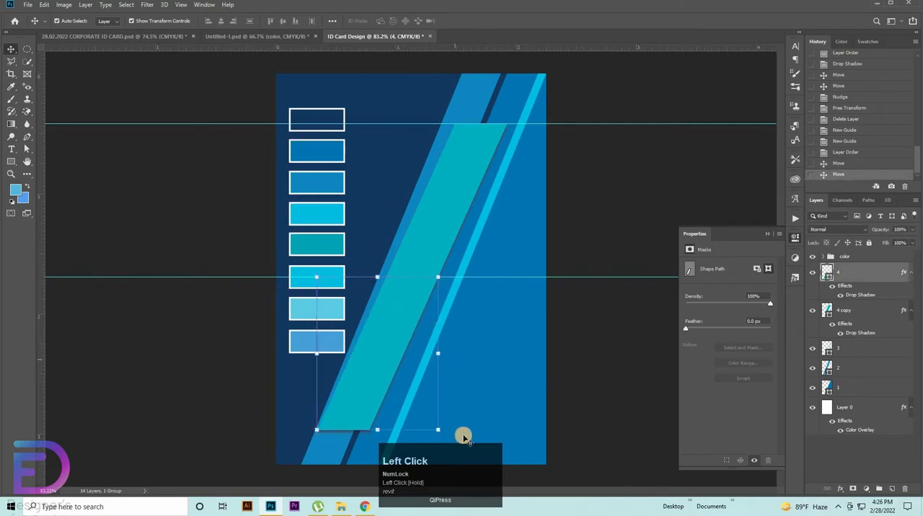
key("Down")
key("Down")
key("Down")
key("Down")
key("Down")
key("Down")
key("Down")
key("Down")
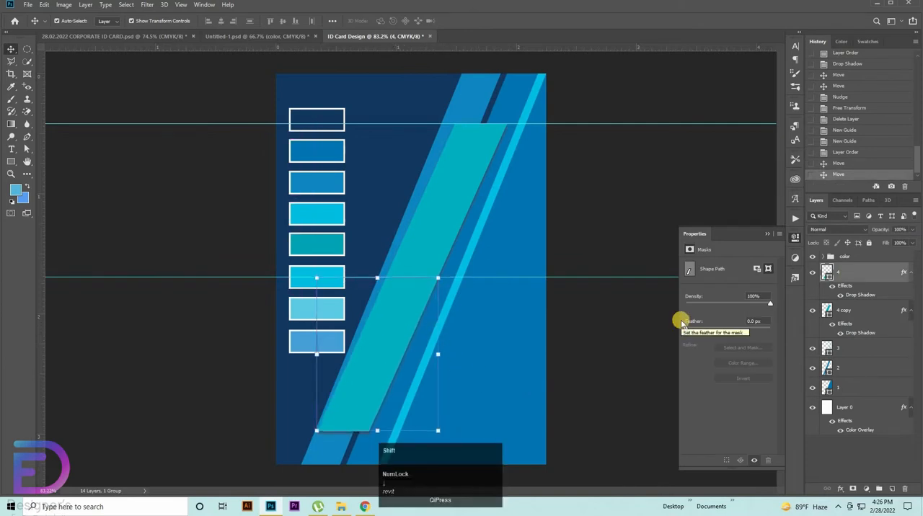
key("Right")
key("Right")
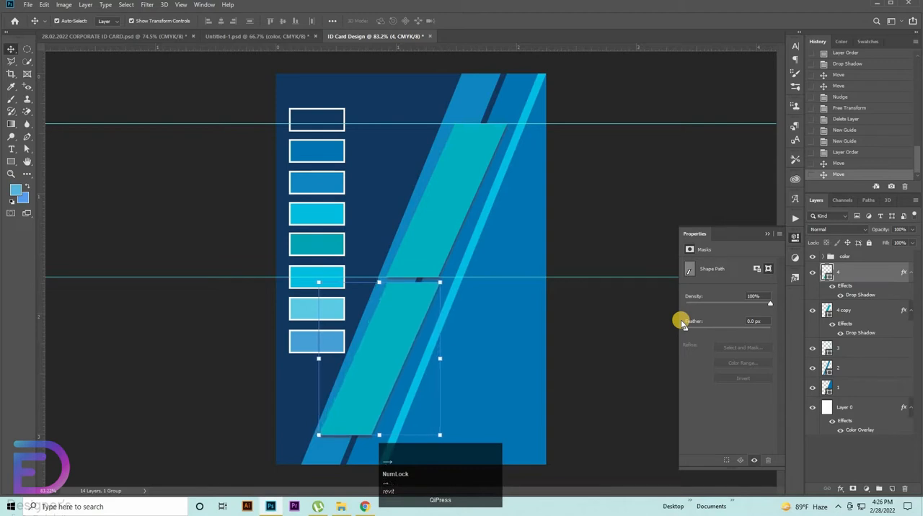
key("Left")
key("Left")
key("Left")
key("Left")
key("Left")
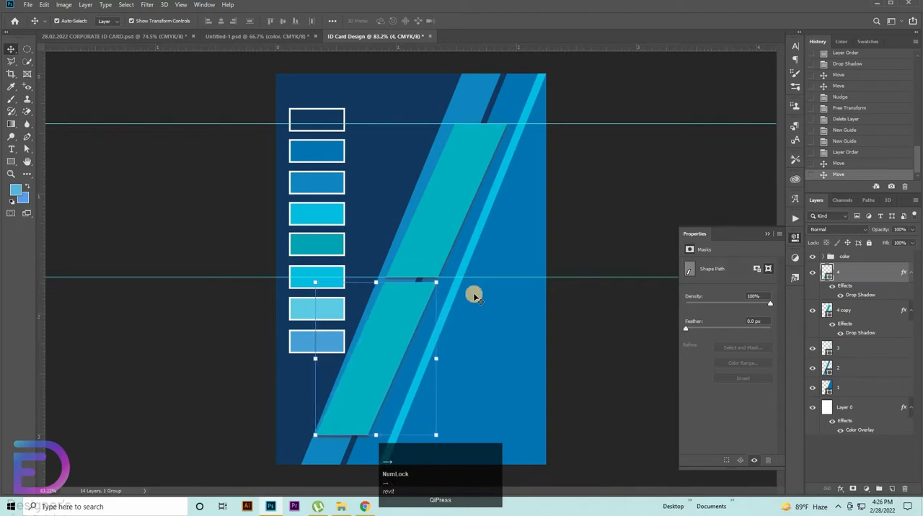
Step: Nudge both teal parallelograms together up and to the right along the diagonal stripe
left_click(434, 222, "shift")
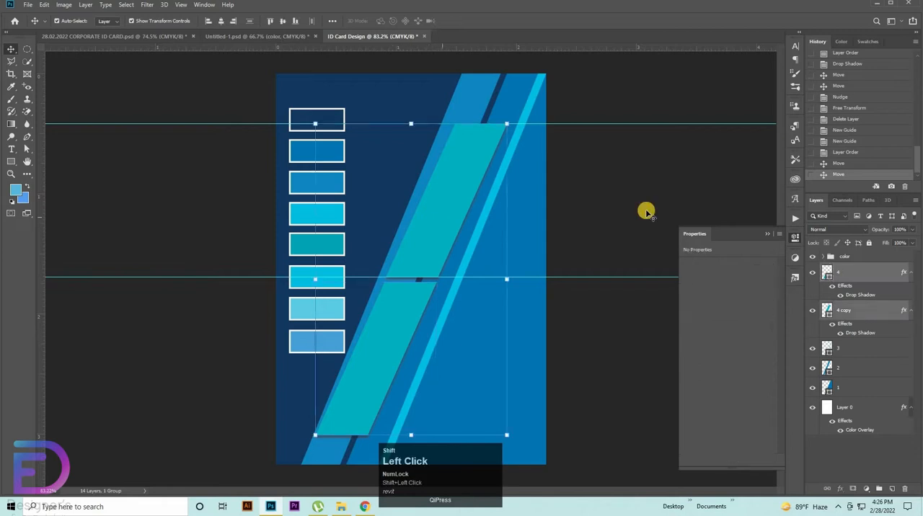
key("shift+Up")
key("shift+Up")
key("shift+Right")
key("shift+Right")
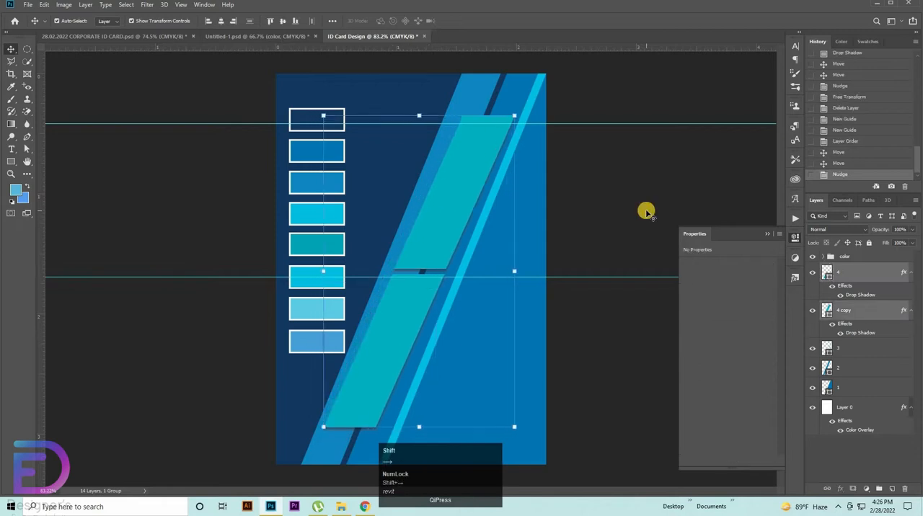
key("Left")
key("Left")
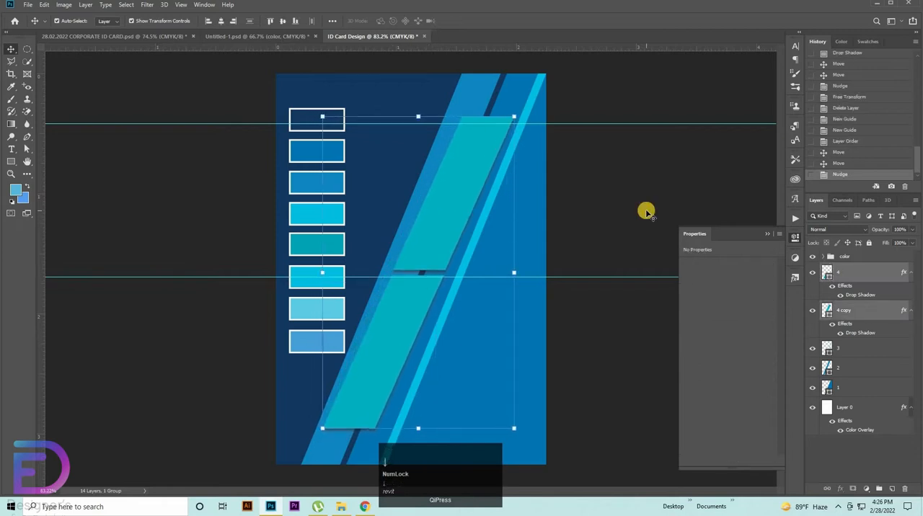
Step: Rename the layer 4 copy to 5 and move it above layer 4 in the layer order
left_click(846, 272)
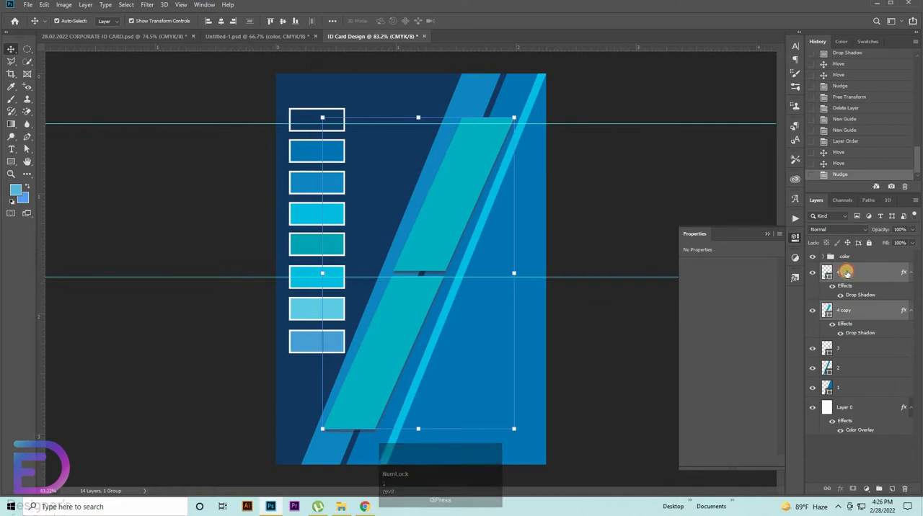
left_click(853, 295)
left_click(847, 310)
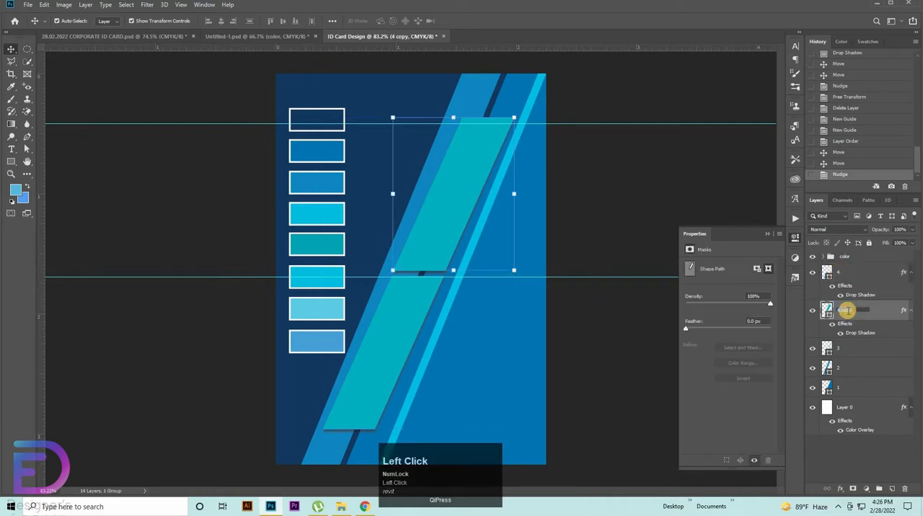
type("5")
left_click(848, 309)
left_click_drag(858, 305, 855, 264)
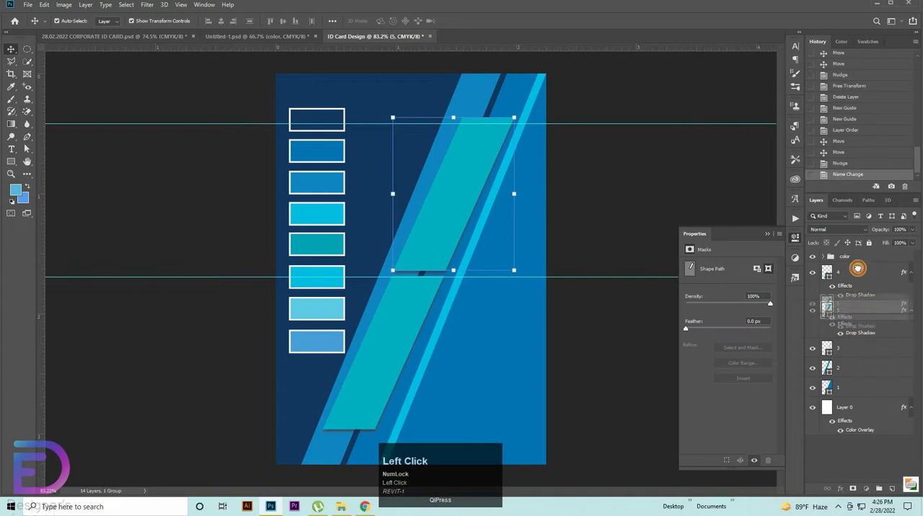
Step: Hide layers 5 and 4 and rotate the blue stripe on layer 2 by about -0.03 degrees
left_click(851, 312, "shift")
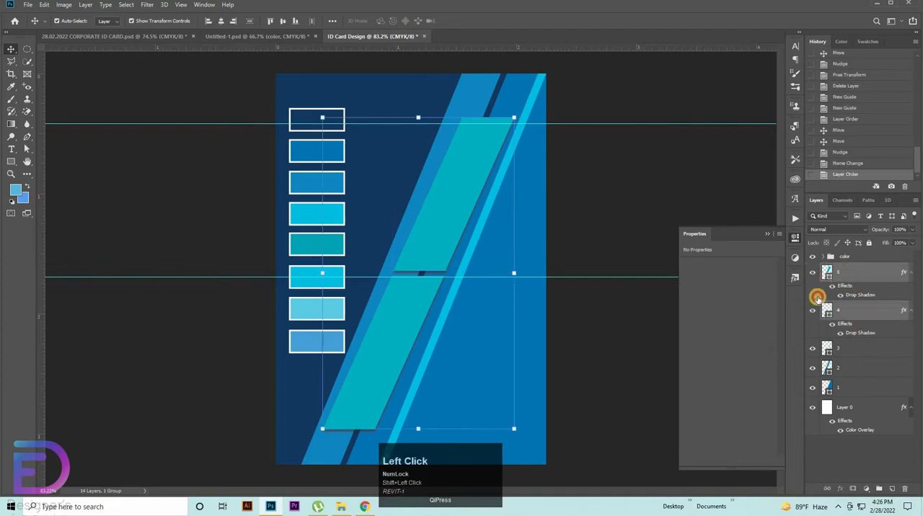
left_click(813, 272)
left_click(812, 310)
left_click(418, 220)
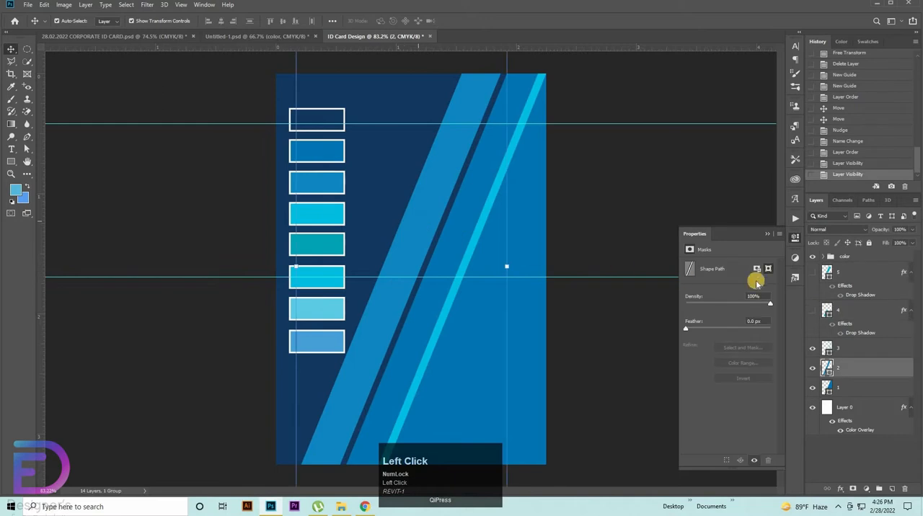
left_click_drag(562, 233, 567, 233)
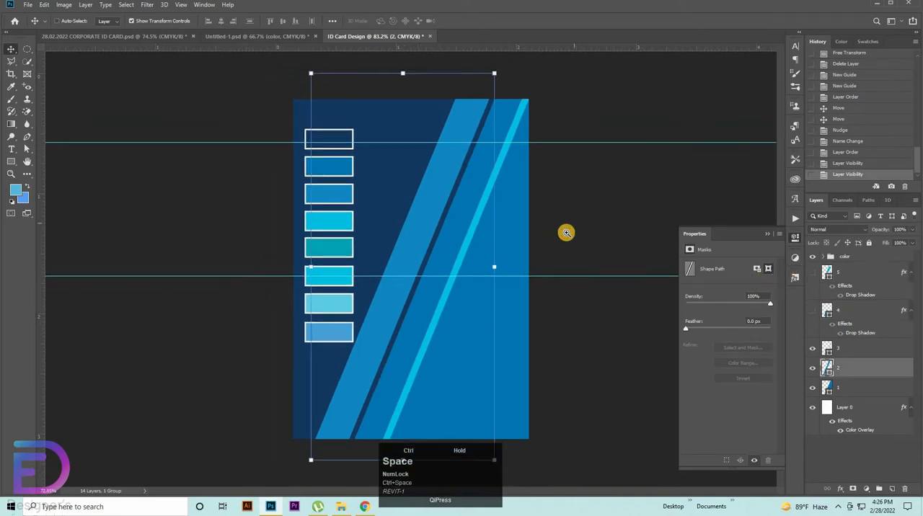
key("ctrl+0")
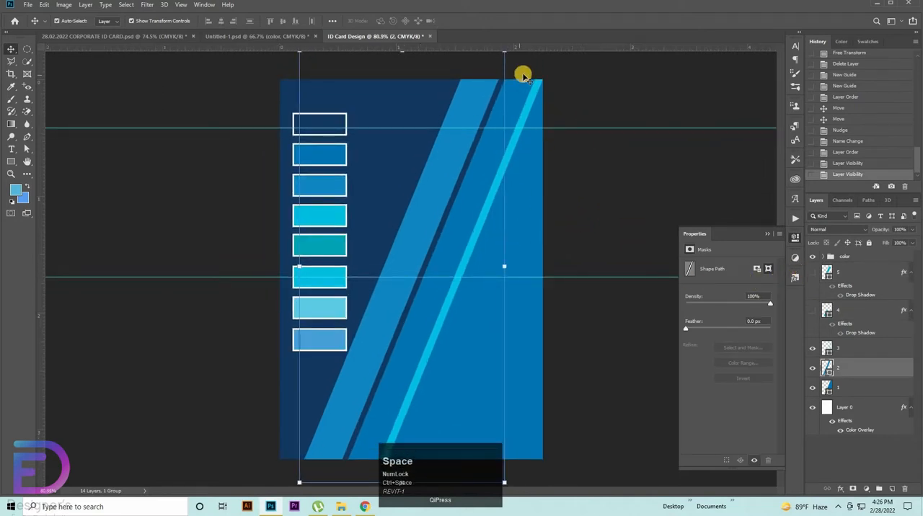
left_click_drag(516, 75, 533, 101)
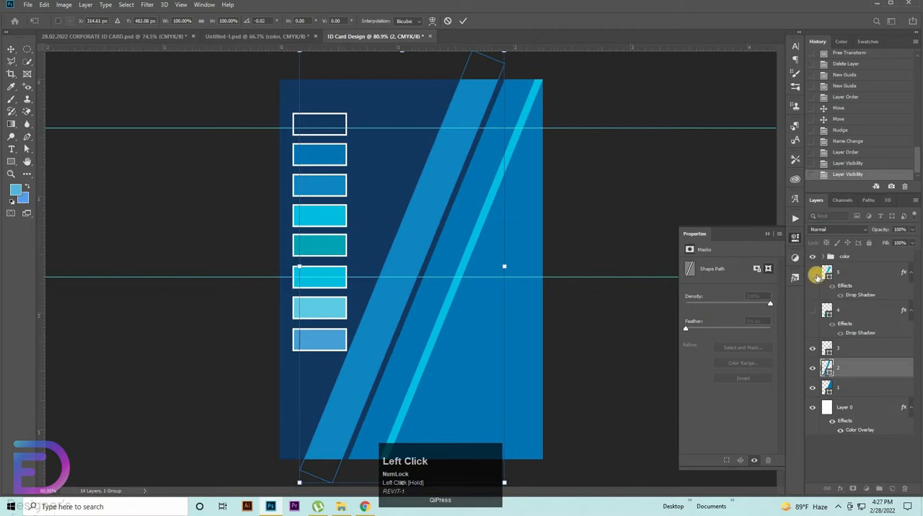
Step: Show the teal parallelograms on layers 5 and 4 again
left_click(816, 275)
left_click(811, 309)
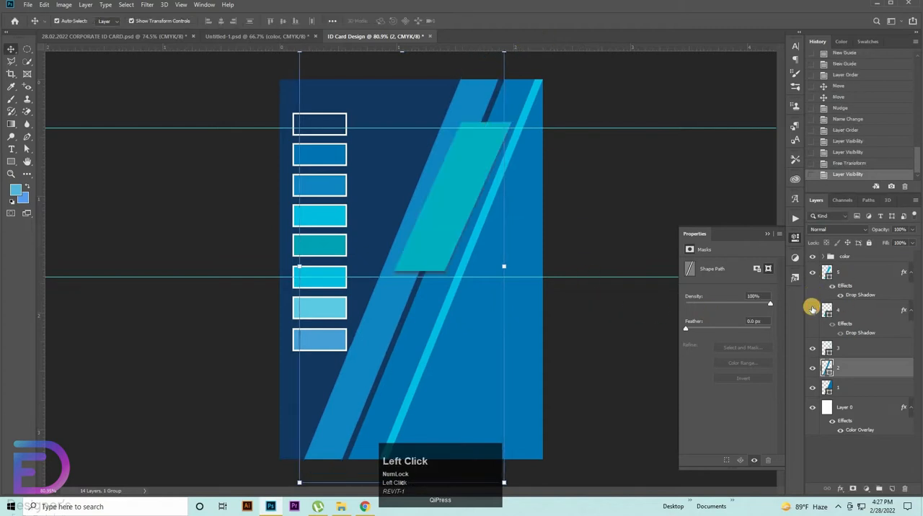
left_click(599, 327)
left_click(458, 188)
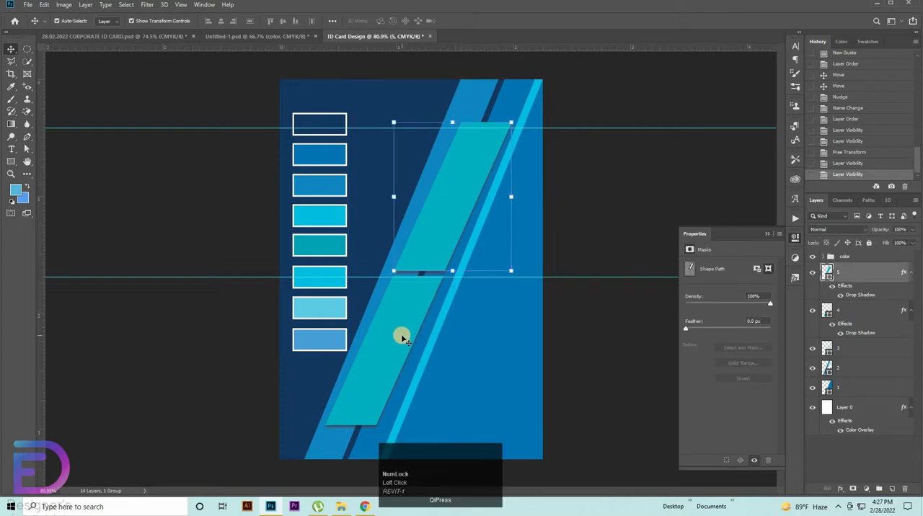
left_click(652, 388)
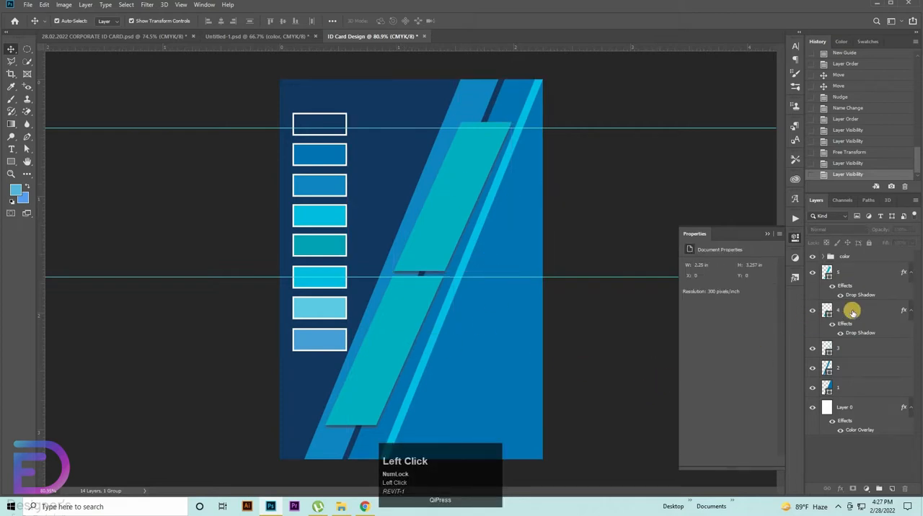
Step: Try enlarging layers 5 through 1 together to about 105% and shifting them slightly left
left_click(849, 273)
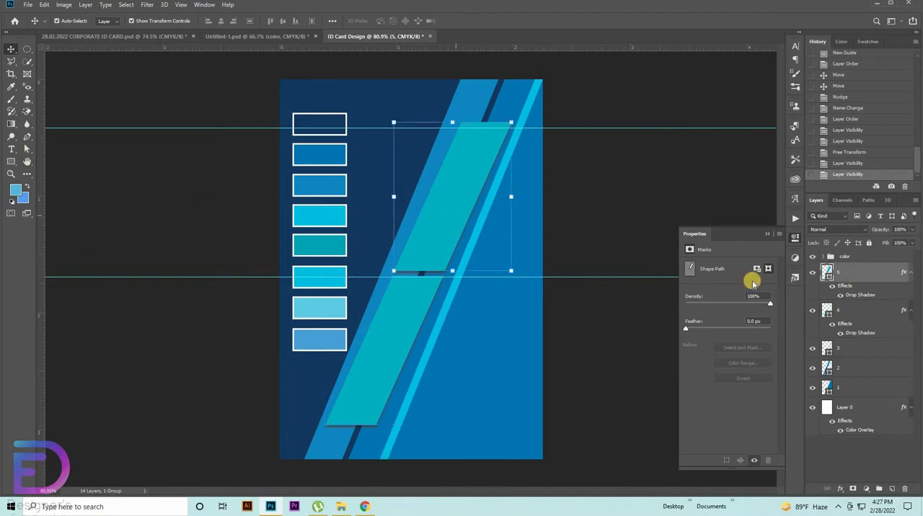
left_click(849, 390)
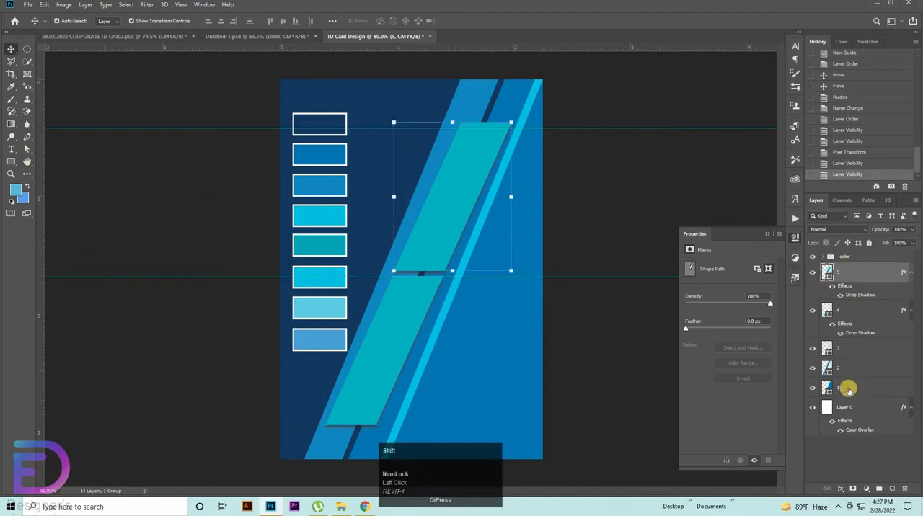
left_click(848, 389, "shift")
key("ctrl+t")
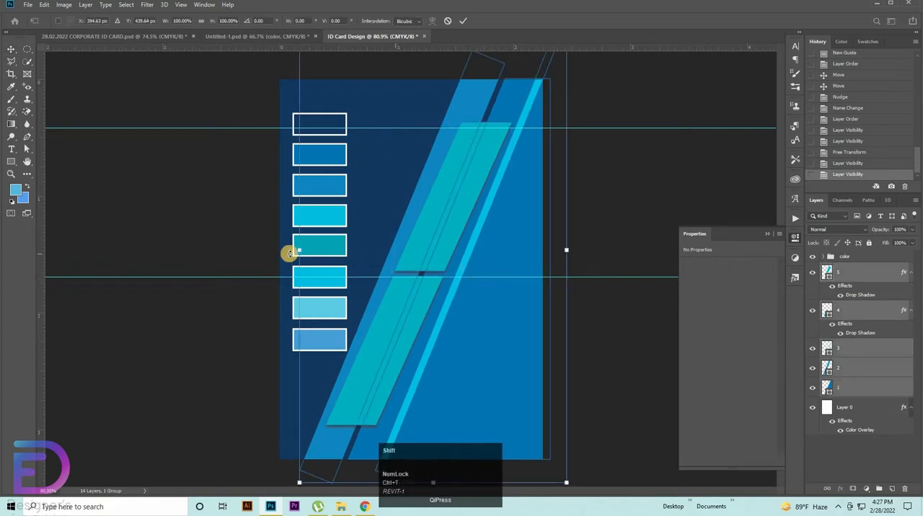
left_click_drag(298, 251, 285, 249)
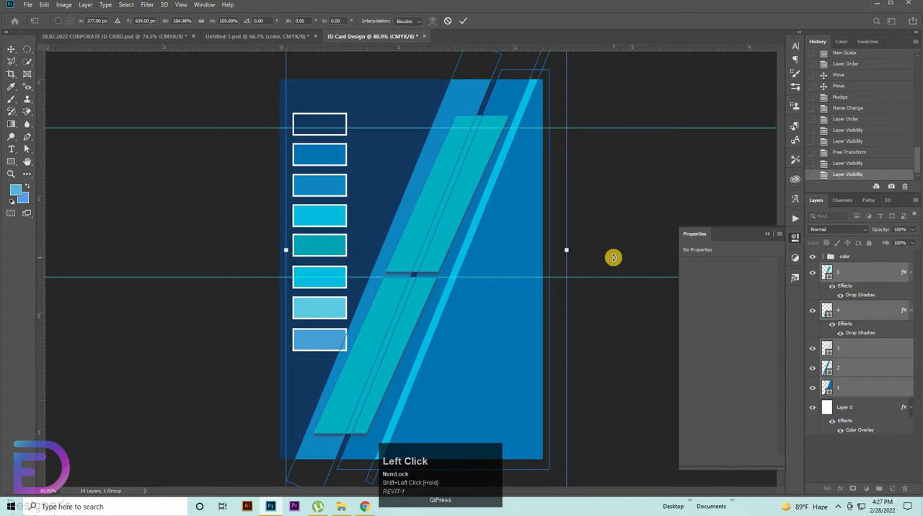
key("Left")
key("Left")
key("Left")
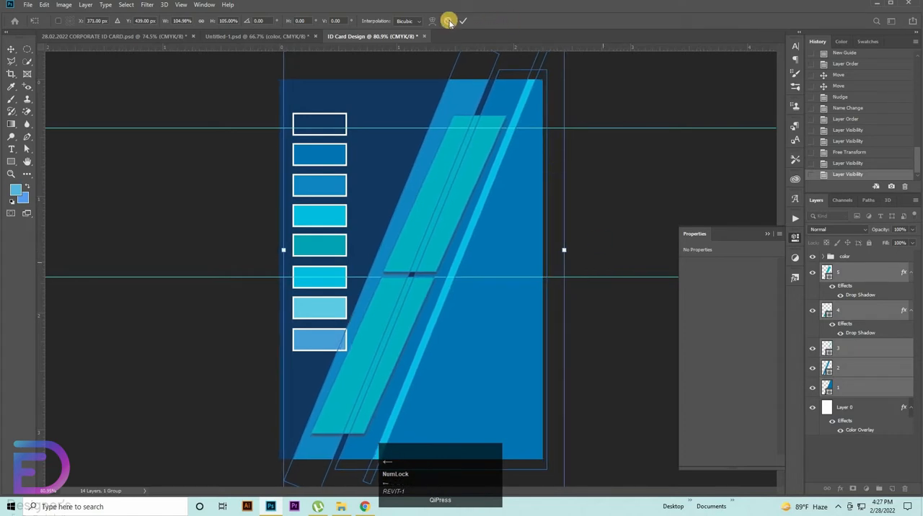
left_click(459, 21)
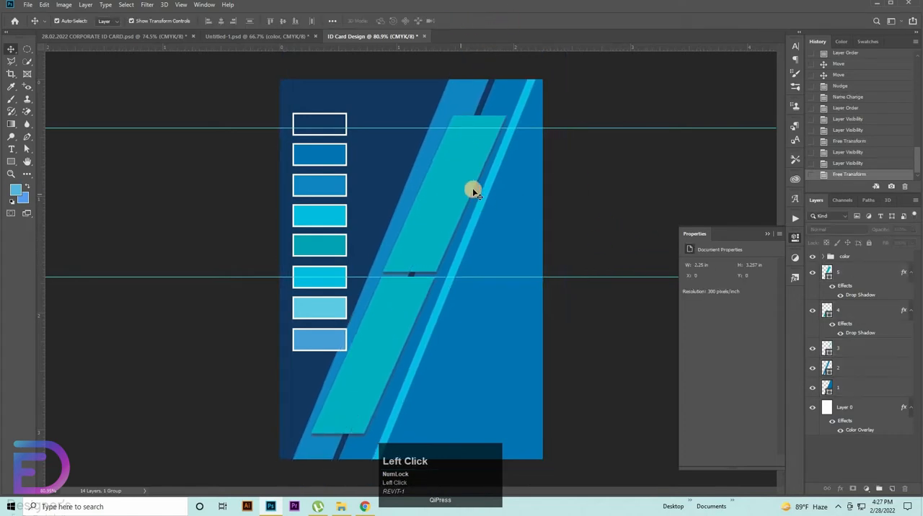
key("ctrl+z")
key("ctrl+z")
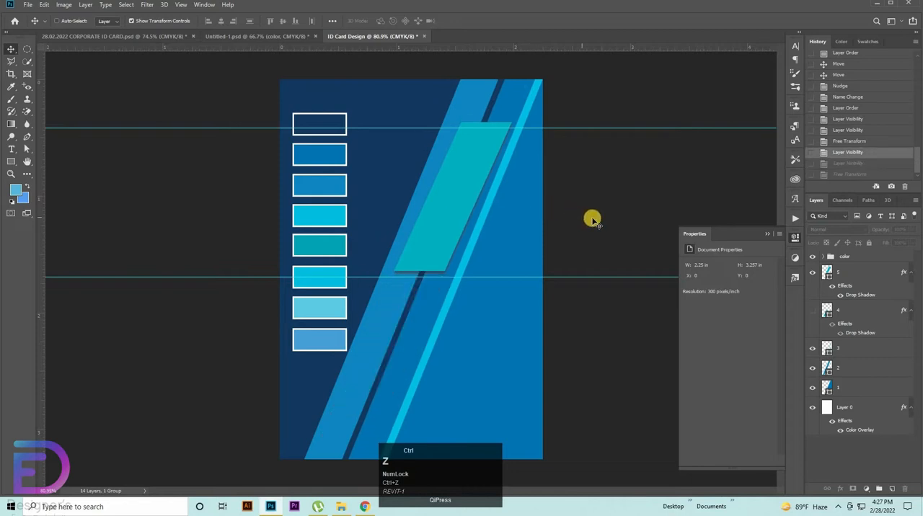
key("ctrl+shift+z")
Step: Stretch the stripe shapes on layers 3, 2 and 1 together slightly toward the card's left edge
left_click(854, 349)
left_click(840, 387, "shift")
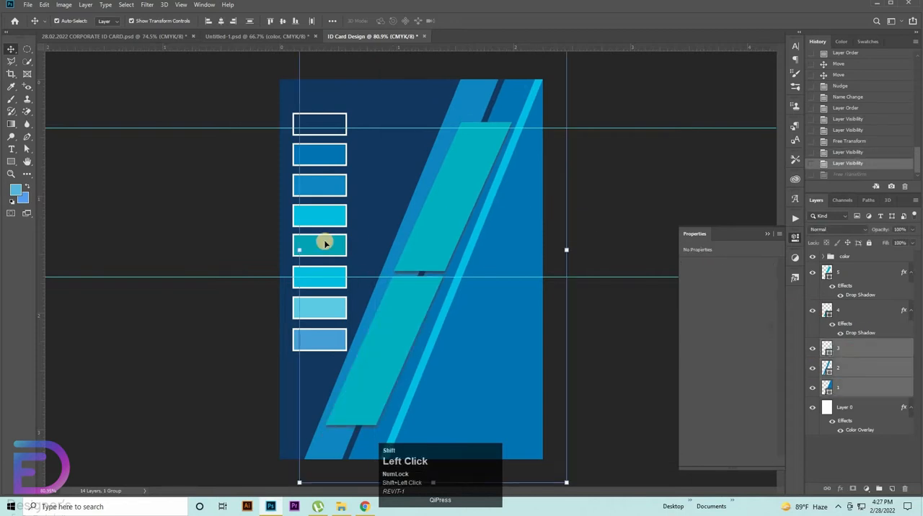
left_click_drag(299, 250, 283, 250)
key("ctrl+z")
left_click(463, 20)
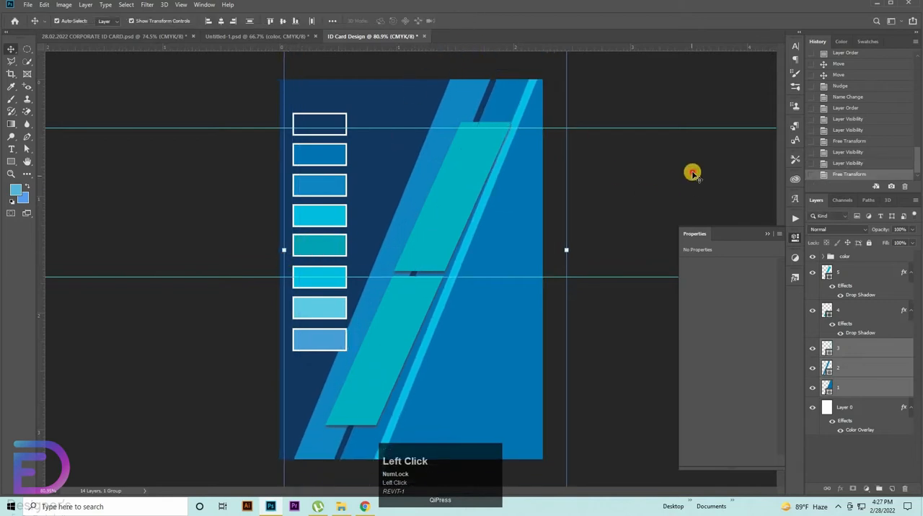
Step: Nudge the teal parallelograms on layers 5 and 4 left along the stripes and scale both to about 92%
left_click(852, 308)
left_click(857, 278)
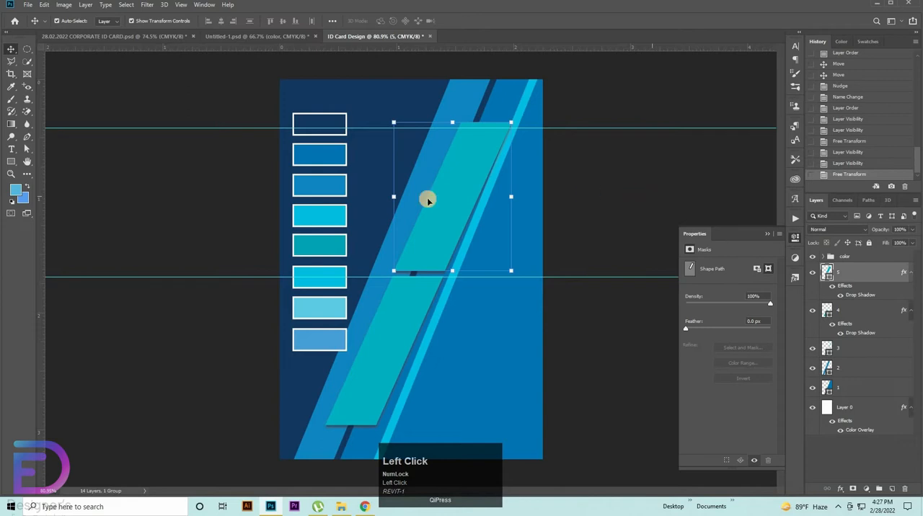
left_click(867, 322, "shift")
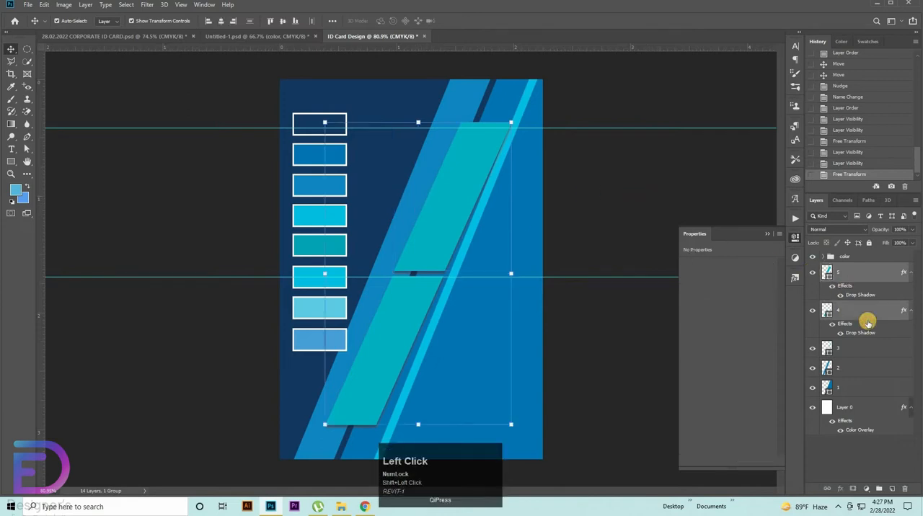
key("Left")
key("Left")
key("Left")
key("Left")
key("Left")
key("Left")
key("Left")
key("Left")
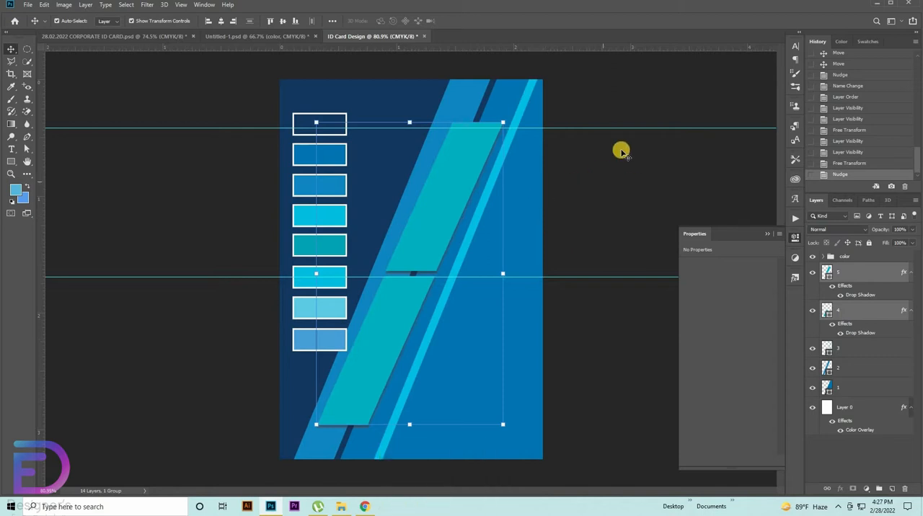
key("shift+Left")
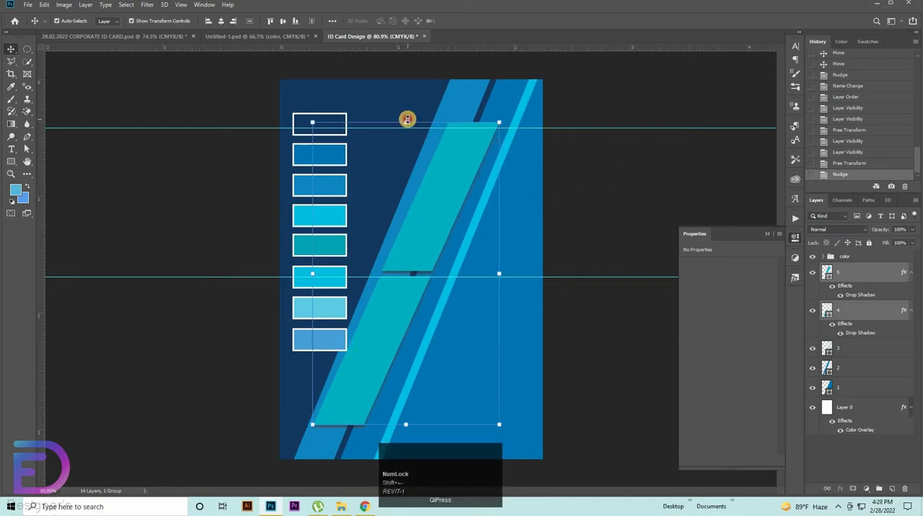
left_click_drag(407, 119, 462, 176)
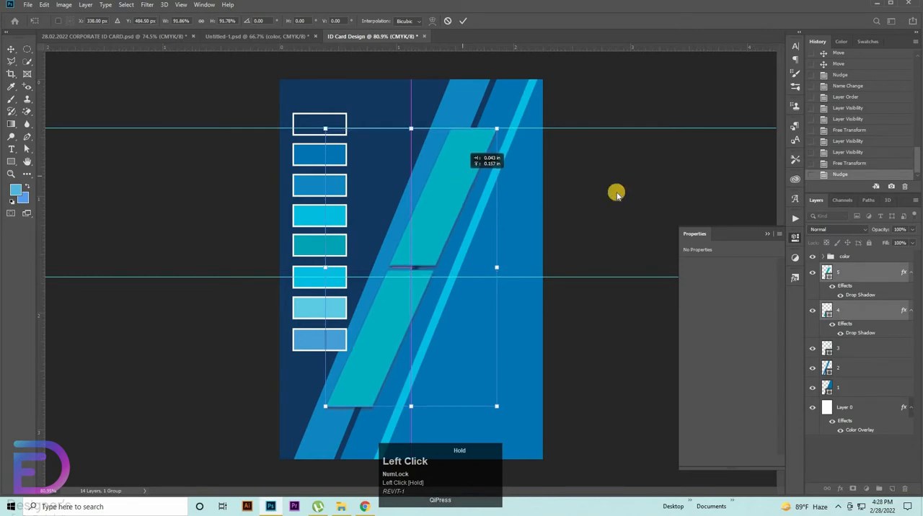
double_click(428, 185)
Step: Duplicate the upper teal parallelogram down and to the right, enlarge the copy to about 126%, and nudge it slightly right
left_click(443, 198)
left_click_drag(440, 197, 462, 246)
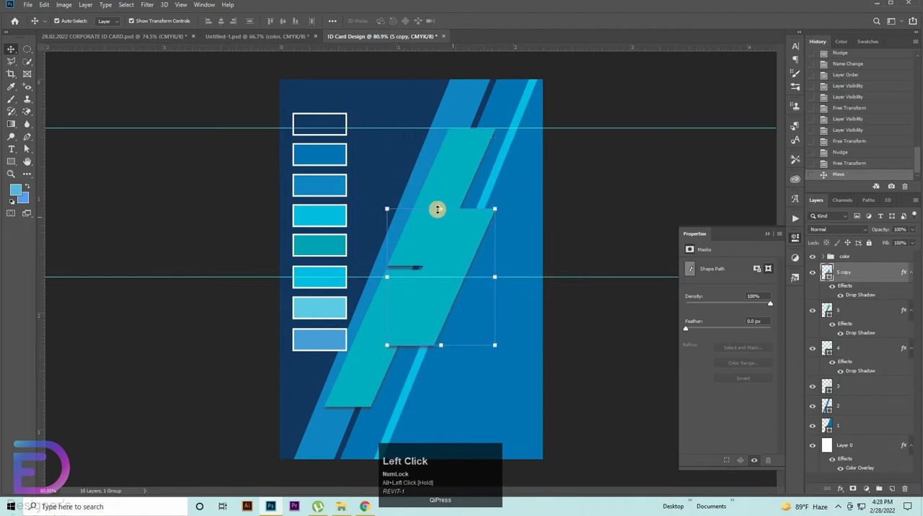
left_click_drag(447, 206, 441, 186)
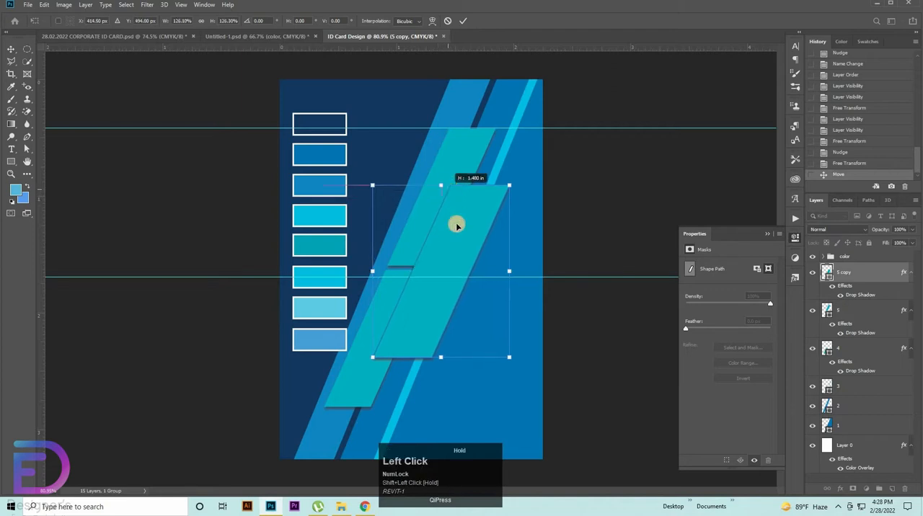
left_click_drag(456, 226, 457, 225)
key("Right")
key("Right")
key("Right")
key("Right")
key("Right")
key("Right")
key("Right")
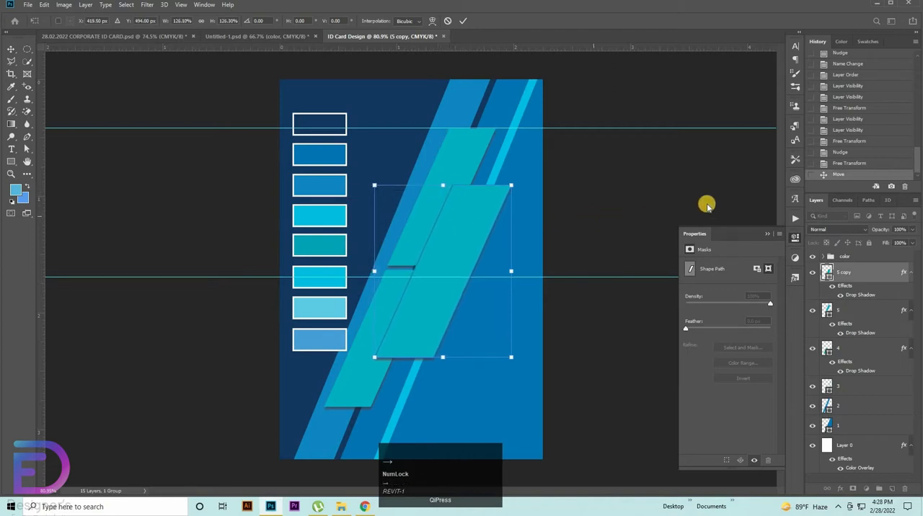
left_click(853, 289)
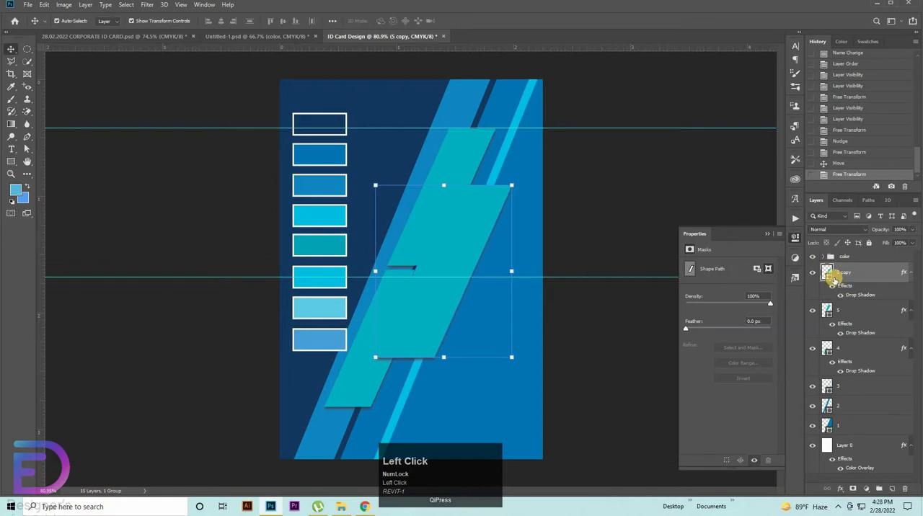
Step: Recolor the duplicated parallelogram with the bright cyan sampled from the sixth palette swatch (#02bde1)
double_click(826, 277)
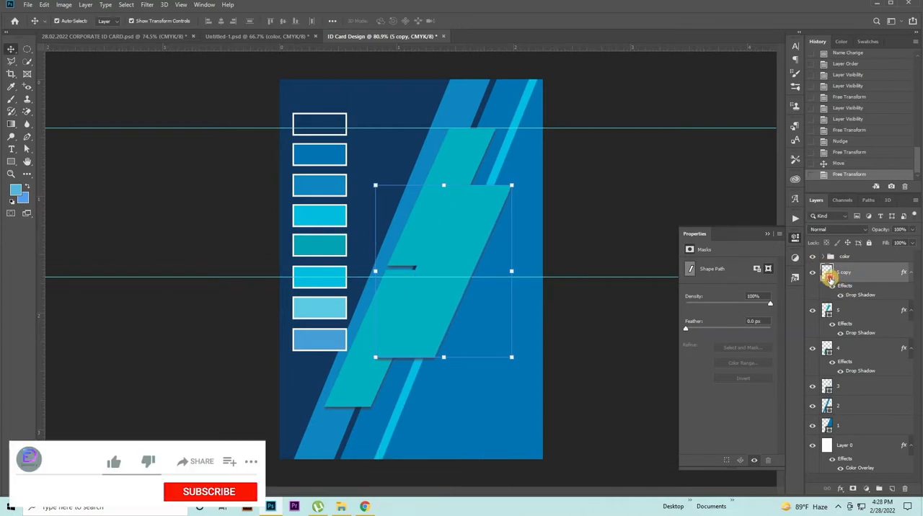
left_click(331, 272)
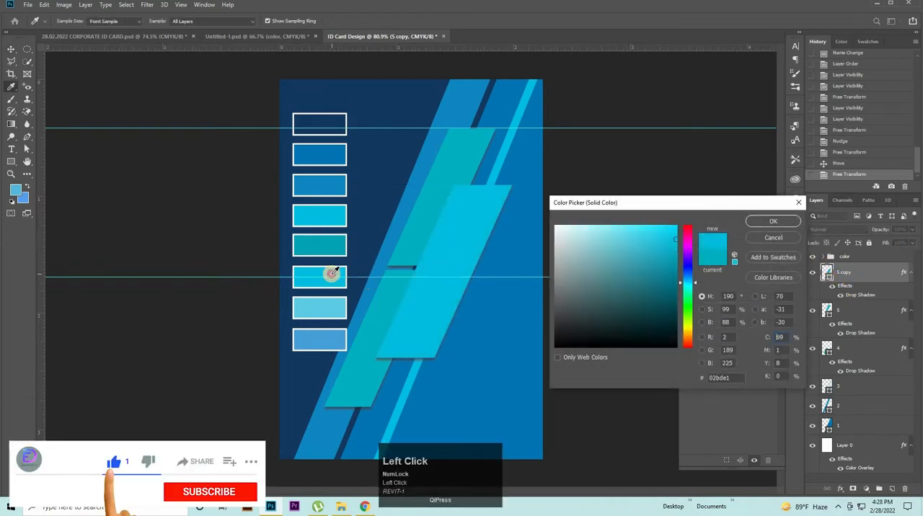
left_click(764, 220)
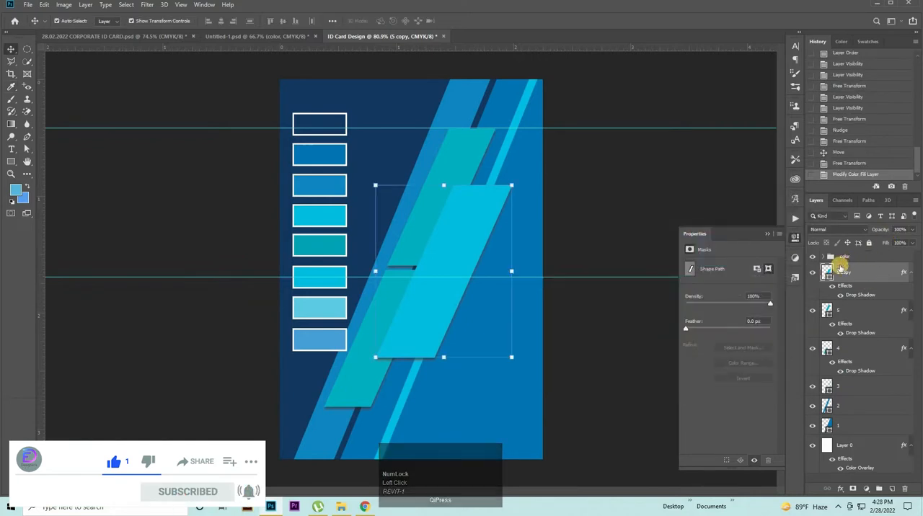
Step: Set the duplicated parallelogram's layer opacity to 65% and its fill to 90%
left_click(873, 232)
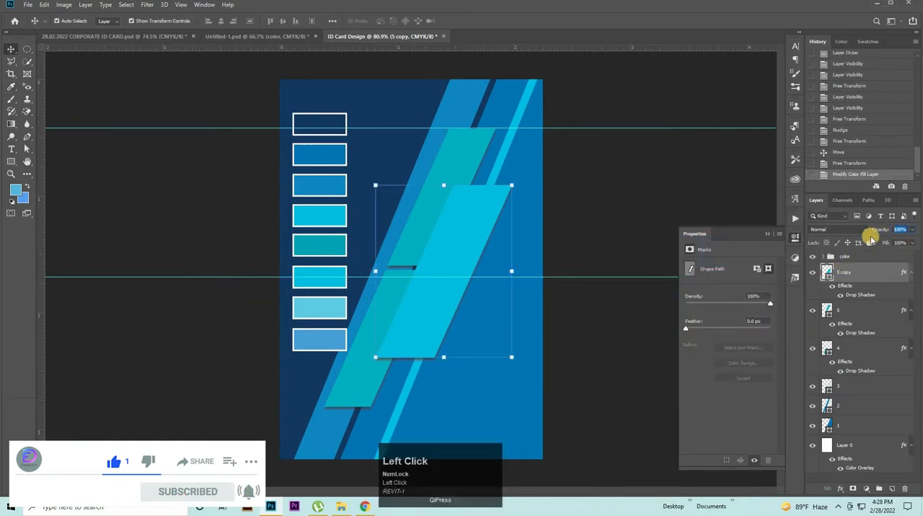
left_click_drag(871, 240, 910, 245)
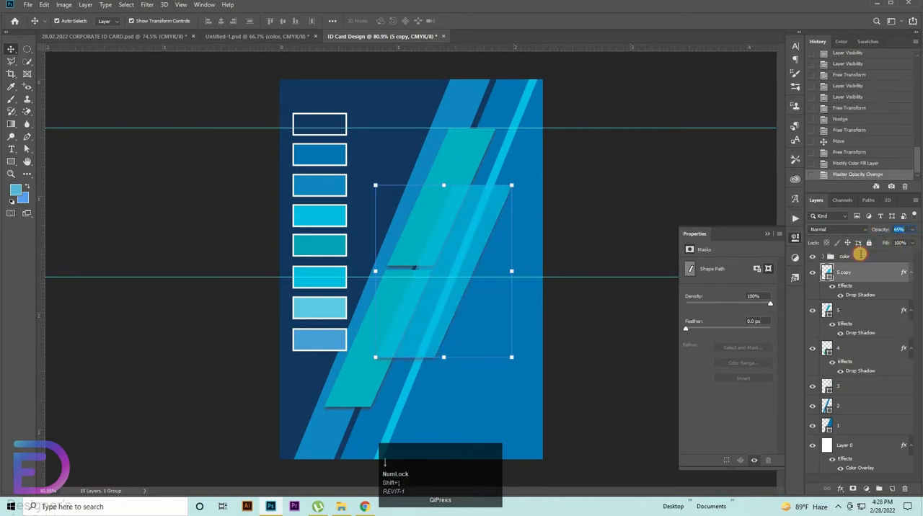
left_click(860, 256)
key("shift+Down")
key("shift+Down")
key("shift+Down")
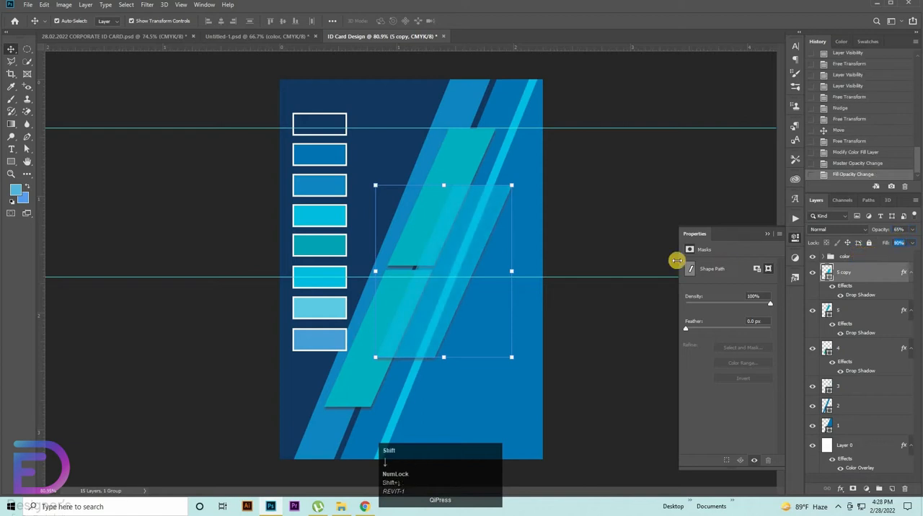
left_click(632, 184)
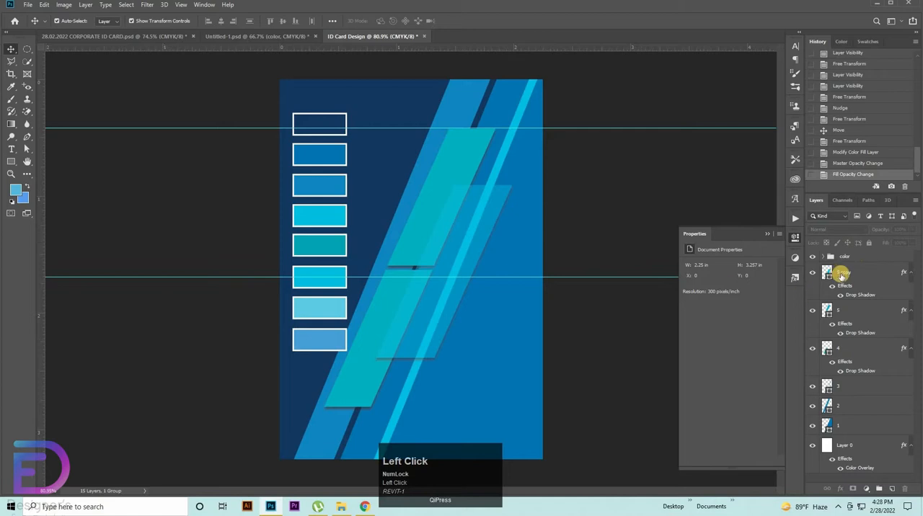
Step: Scale the color swatch group to about 90% and move it up toward the card's upper-left corner
left_click(841, 258)
key("ctrl+t")
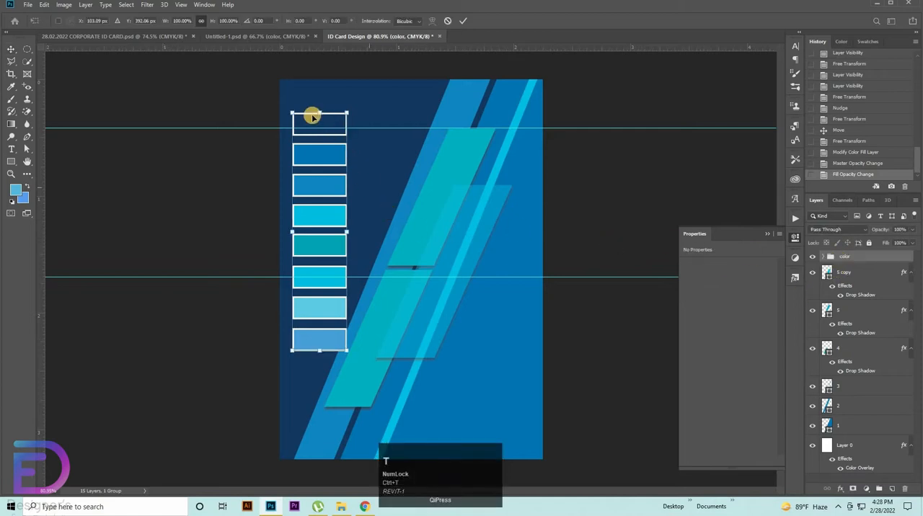
left_click_drag(319, 113, 320, 136)
left_click_drag(322, 154, 318, 108)
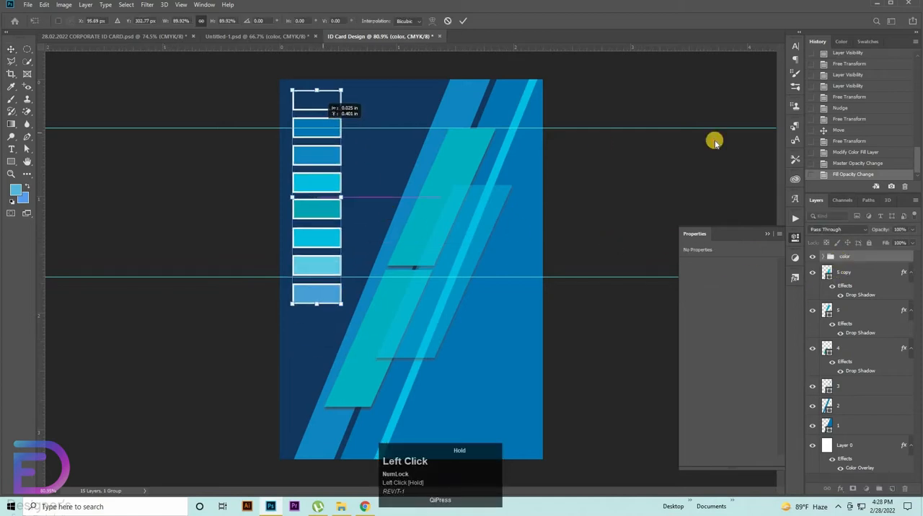
left_click(630, 84)
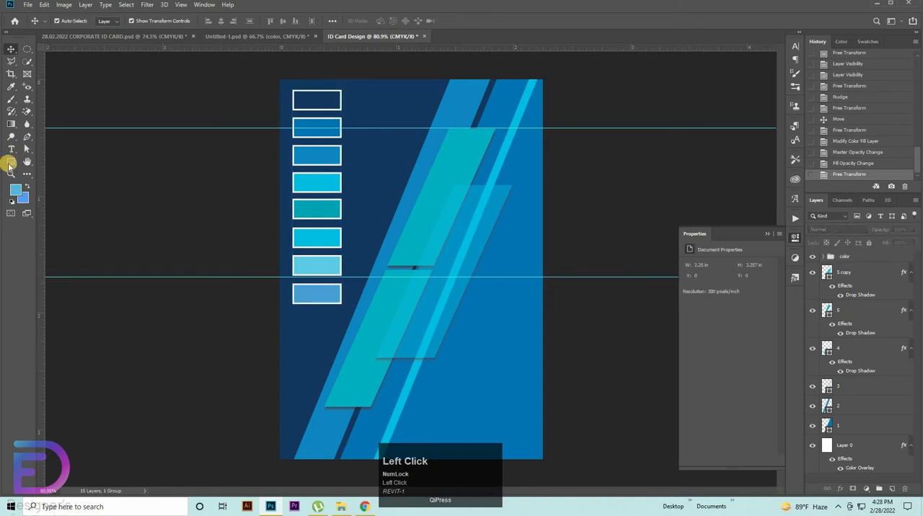
Step: Draw a large hexagon custom shape about 928 by 804 px over the card
left_click(10, 164)
left_click(64, 190)
mouse_move(267, 202)
left_mouse_down()
mouse_move(649, 454)
mouse_move(634, 437)
mouse_move(637, 401)
mouse_move(671, 409)
mouse_move(598, 386)
mouse_move(662, 397)
mouse_move(583, 379)
mouse_move(537, 324)
mouse_move(405, 60)
left_mouse_up()
Step: Remove the hexagon's fill and give it a white outline stroke
left_click(114, 24)
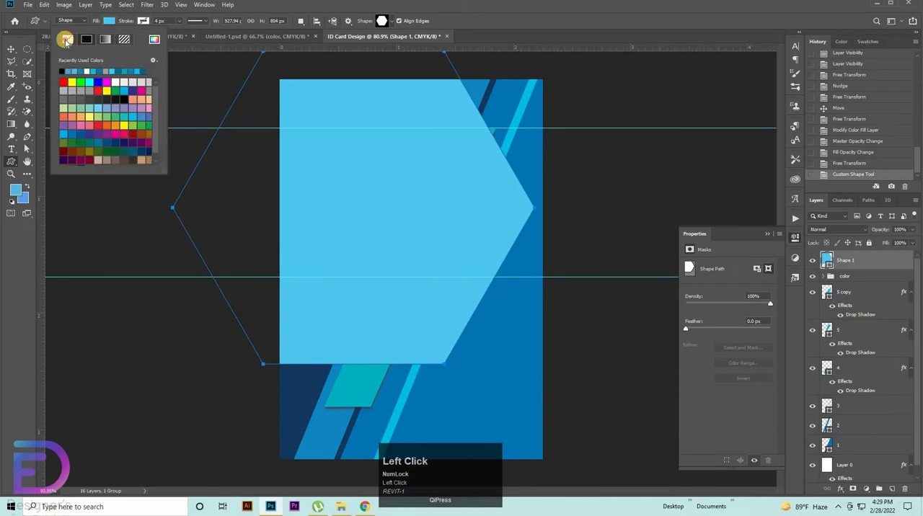
left_click(147, 21)
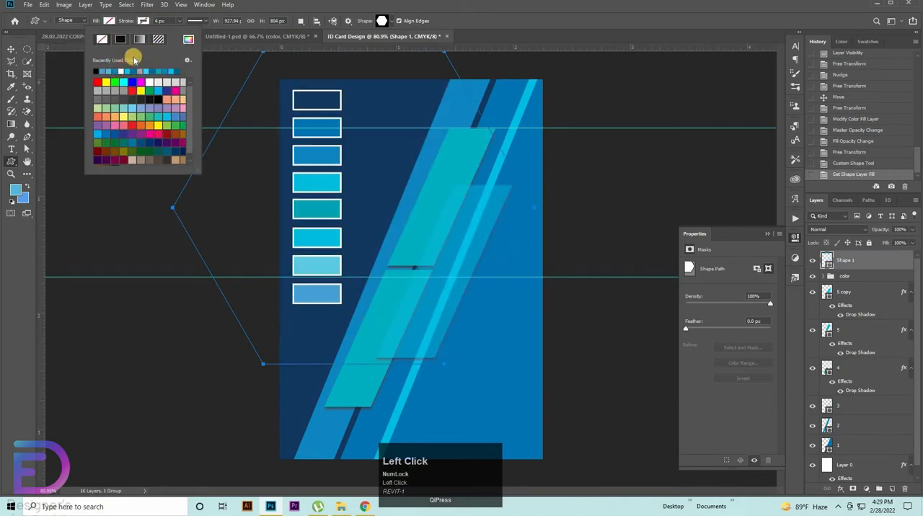
left_click(121, 71)
left_click_drag(167, 20, 49, 9)
left_click(10, 51)
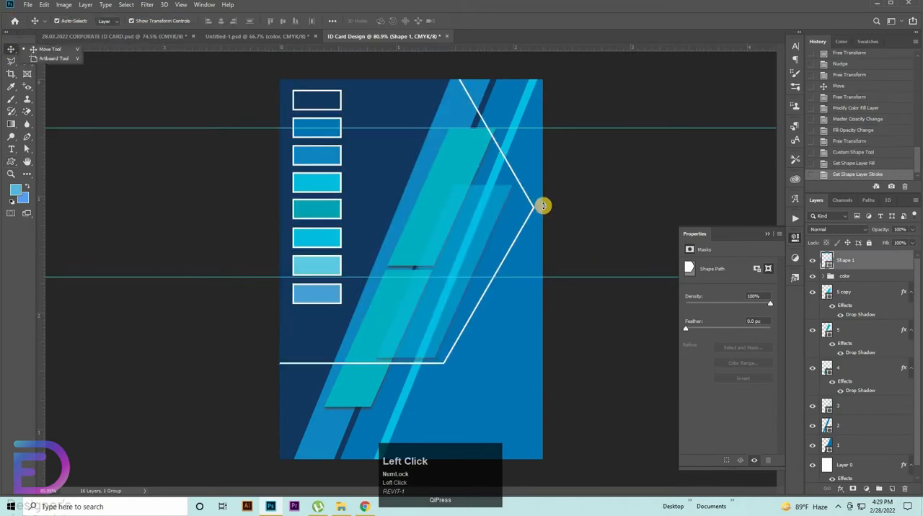
Step: Rotate the hexagon outline 90°, scale it to about 149% by 118%, and position its lower point just below the card's bottom edge
left_click_drag(544, 214, 468, 249)
left_click_drag(525, 209, 648, 210)
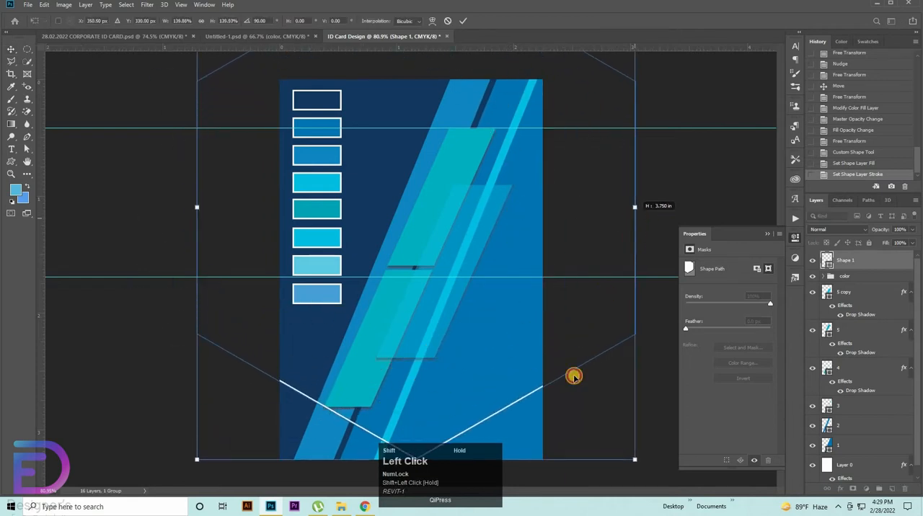
left_click_drag(534, 382, 504, 394)
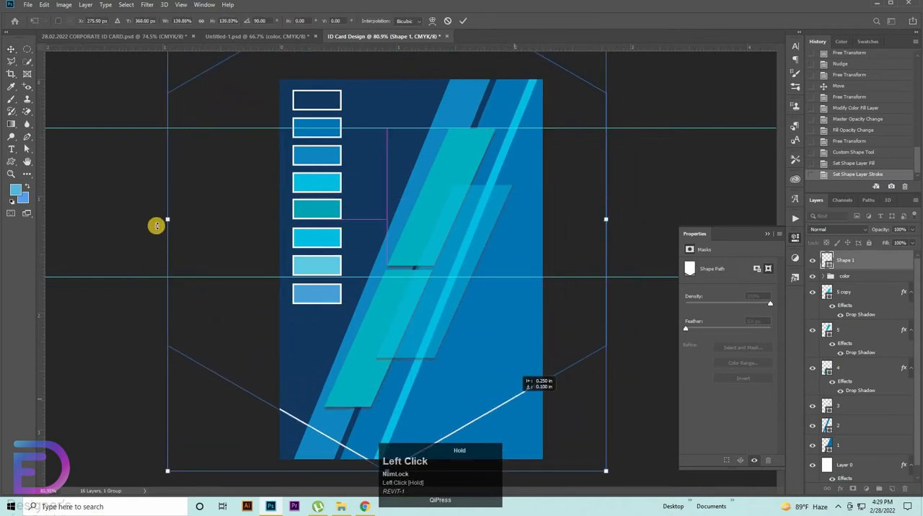
left_click_drag(223, 227, 245, 225)
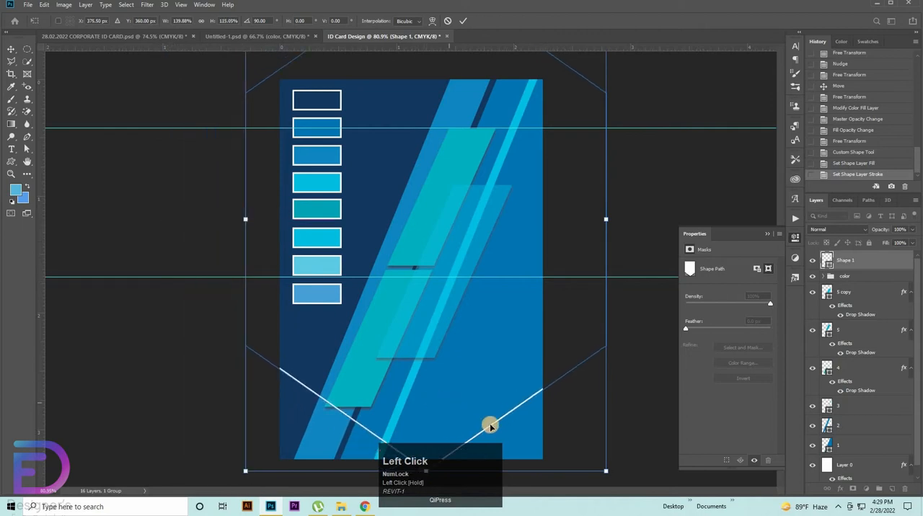
left_click_drag(490, 426, 457, 410)
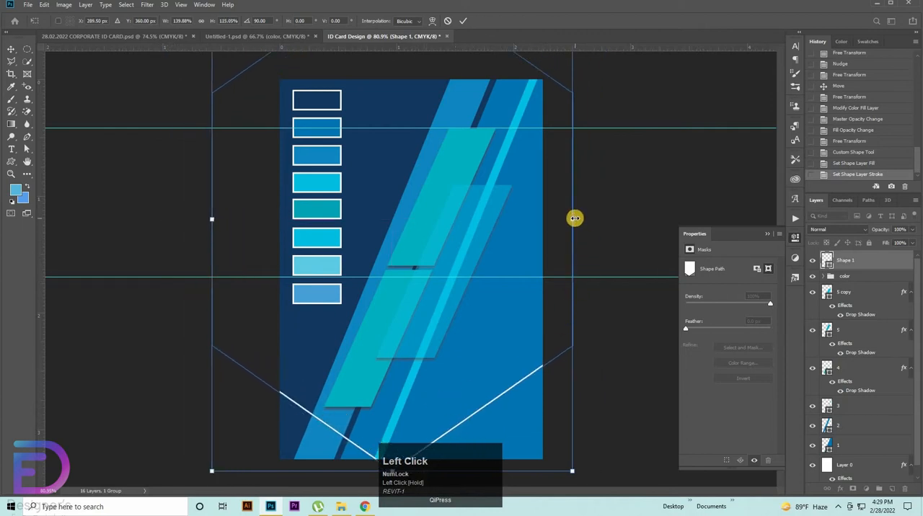
left_click_drag(603, 206, 567, 216)
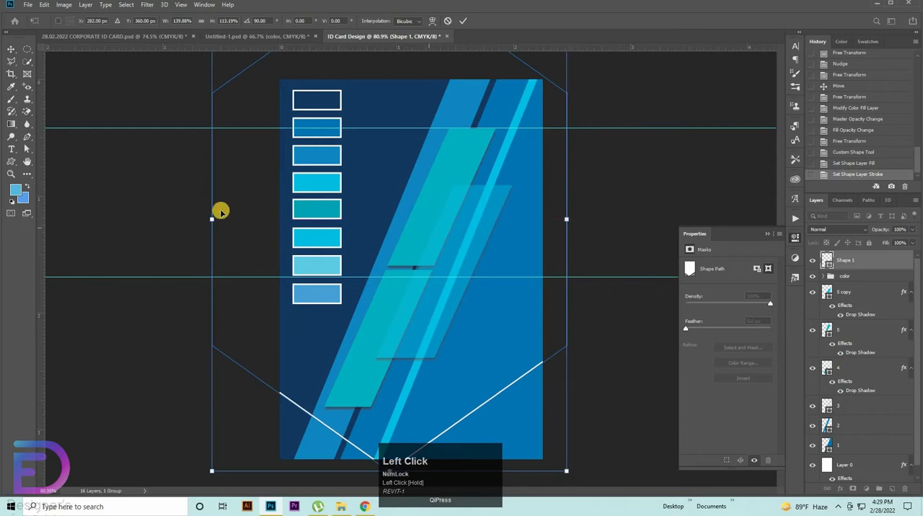
left_click_drag(233, 221, 220, 218)
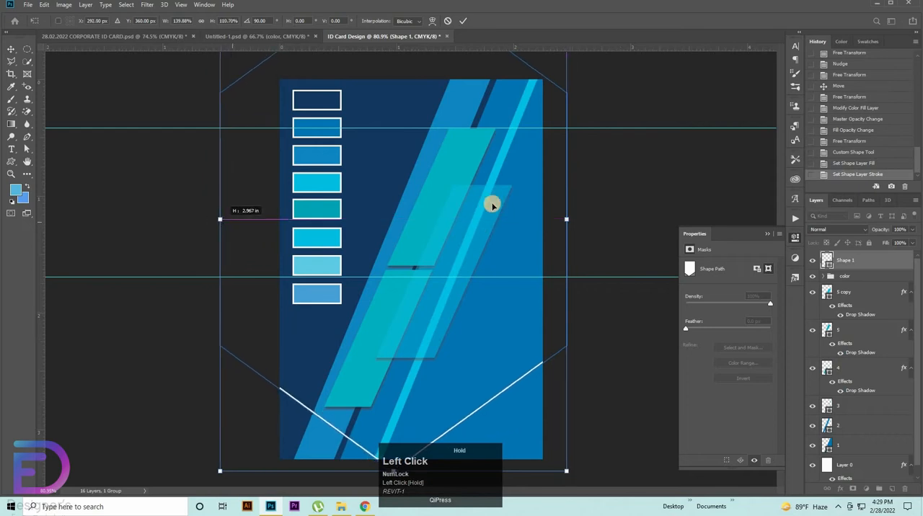
left_click_drag(570, 217, 592, 220)
left_click_drag(515, 399, 487, 386)
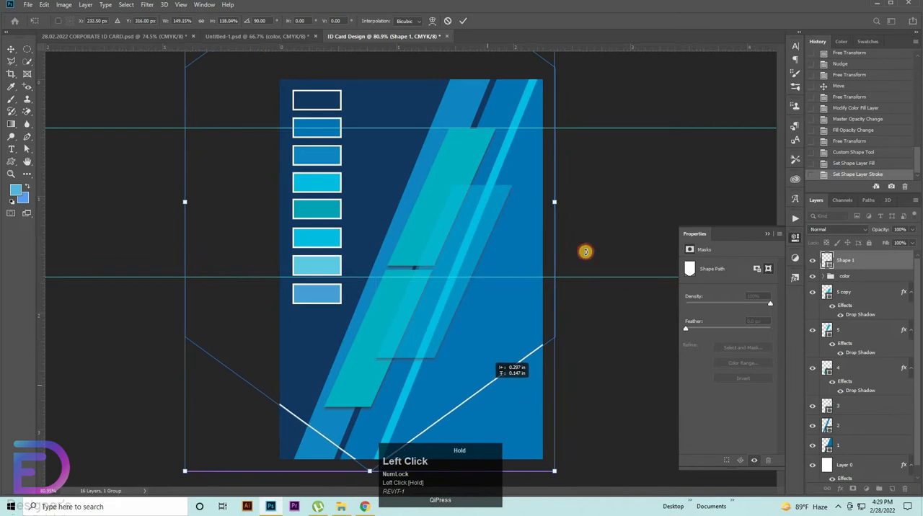
key("Return")
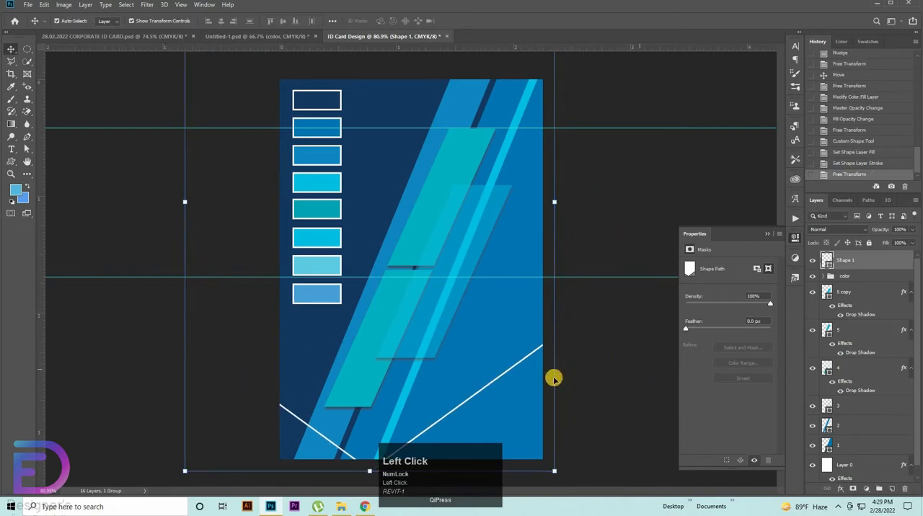
Step: Stretch the hexagon outline to about 111% width and shift it right so its V crosses the card's lower part
key("ctrl+z")
key("ctrl+shift+z")
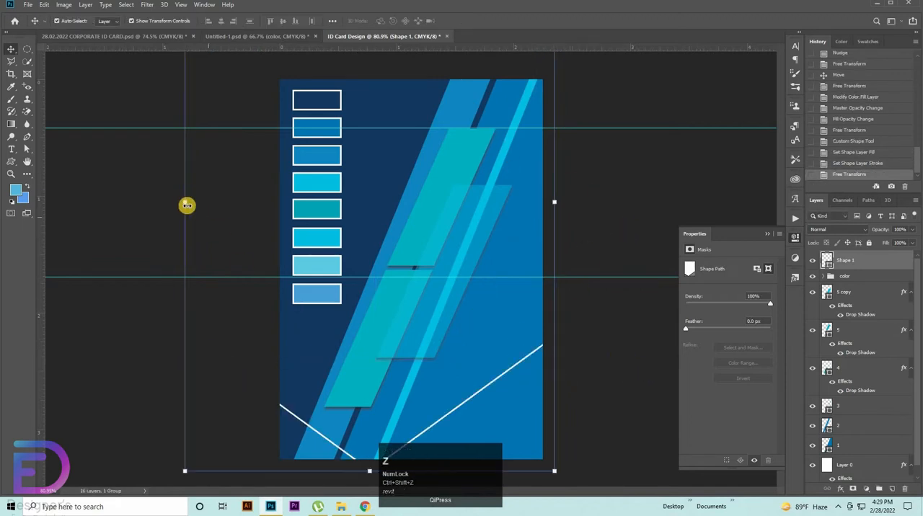
left_click_drag(186, 204, 144, 200)
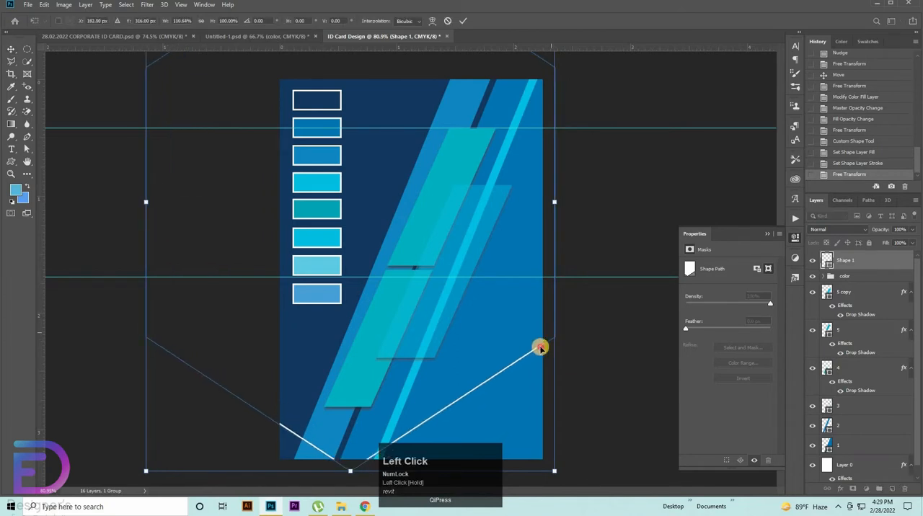
left_click_drag(541, 346, 565, 350)
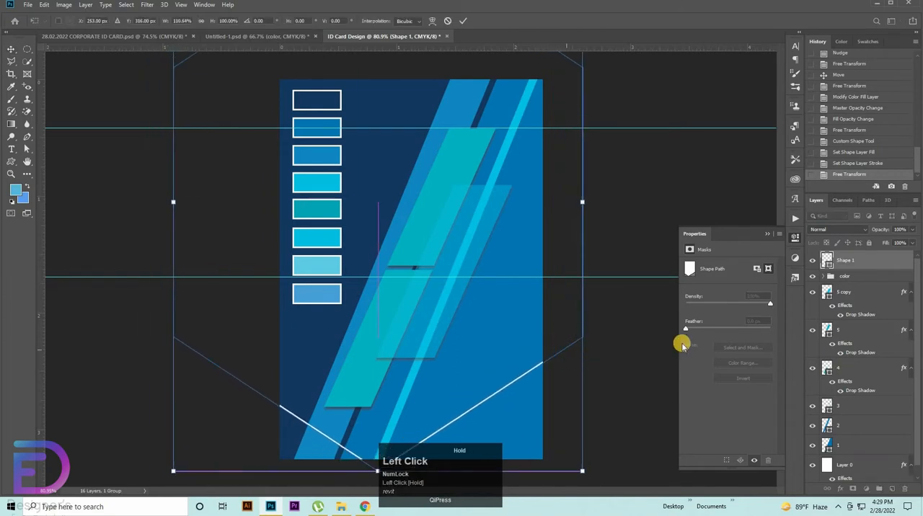
left_click(851, 266)
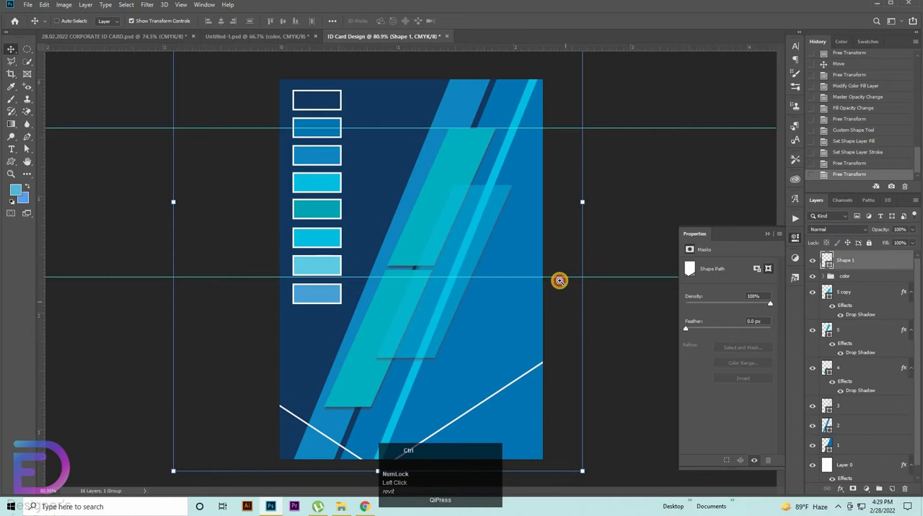
Step: Duplicate the hexagon outline upward four times to form five evenly spaced parallel V-shaped lines
left_click_drag(558, 280, 505, 312)
left_click_drag(505, 282, 505, 285)
key("ctrl+z")
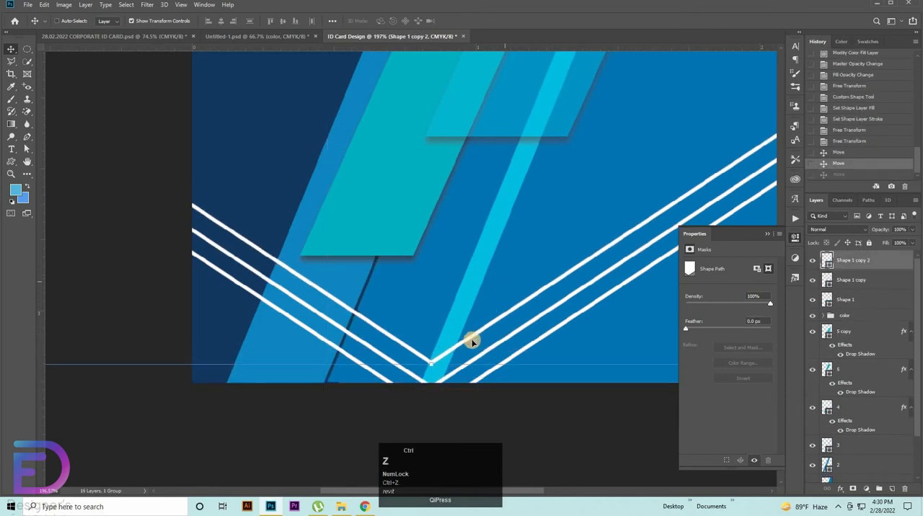
left_click_drag(470, 331, 475, 287)
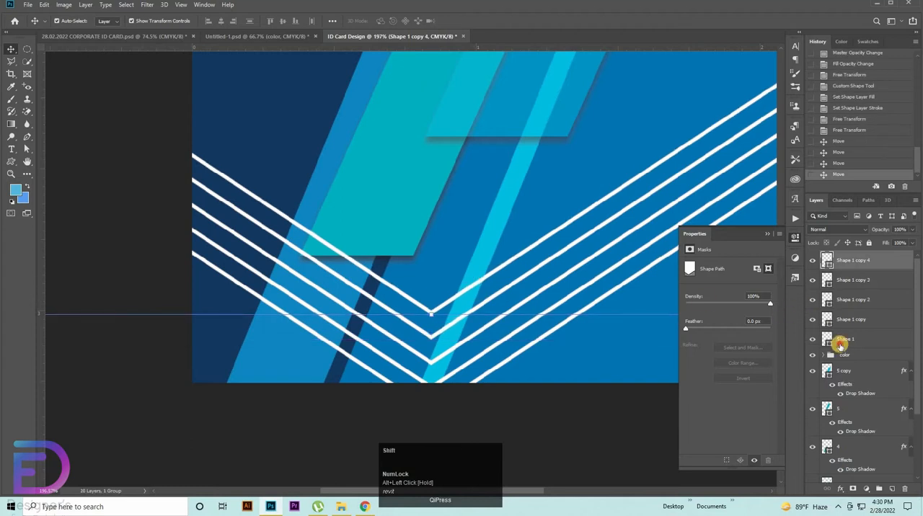
Step: Group the five hexagon outline layers and name the group polygon
left_click(845, 339, "shift")
key("ctrl+g")
double_click(848, 257)
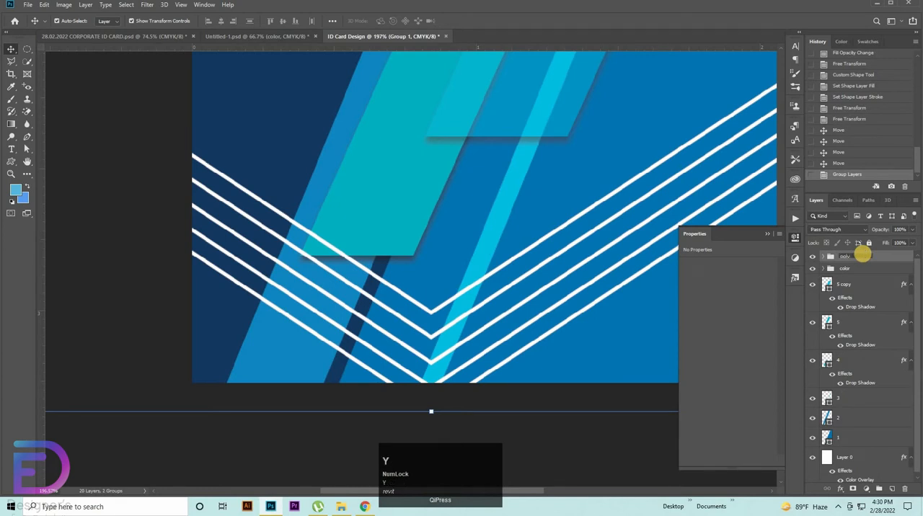
type("polygon")
key("Return")
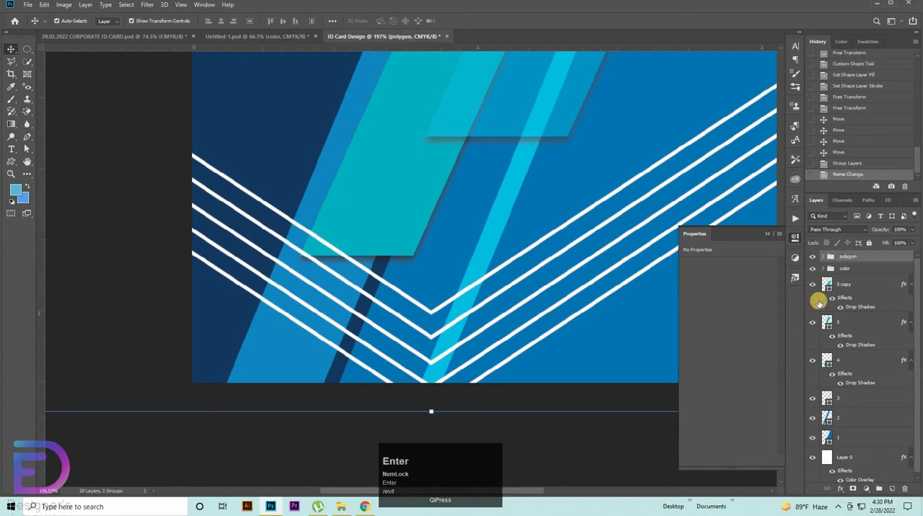
left_click_drag(502, 247, 866, 315)
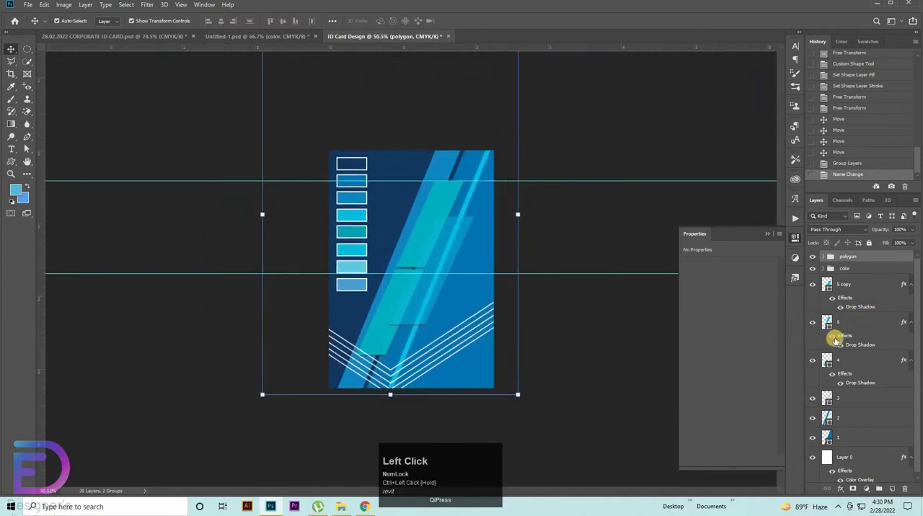
left_click(862, 258)
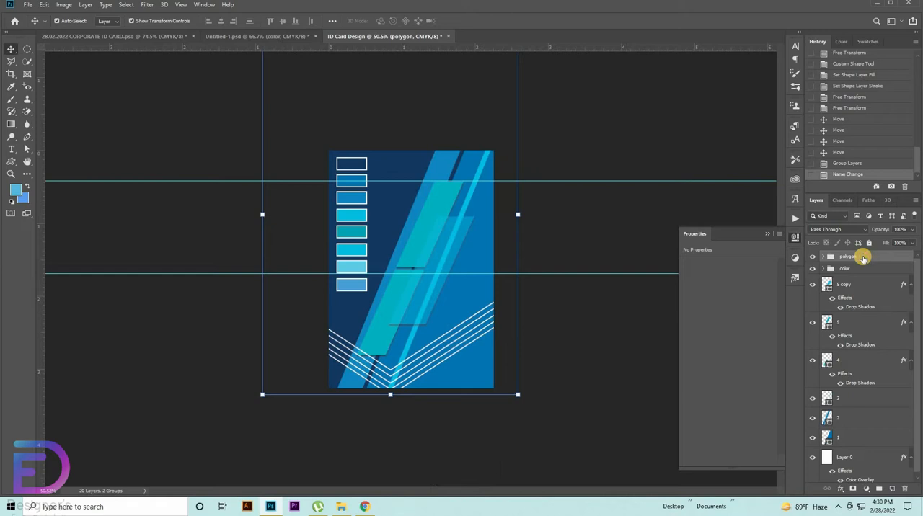
Step: Move the polygon group directly beneath layer 2, scale it to about 104% and reposition it so its V meets the card's bottom edge
left_click_drag(863, 258, 854, 428)
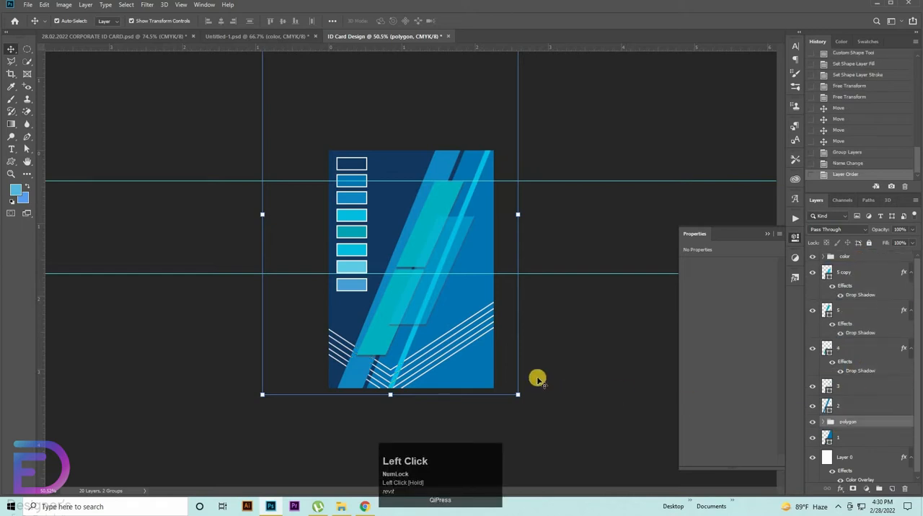
mouse_move(498, 313)
left_mouse_down()
mouse_move(508, 308)
mouse_move(495, 305)
left_mouse_up()
left_click(517, 219)
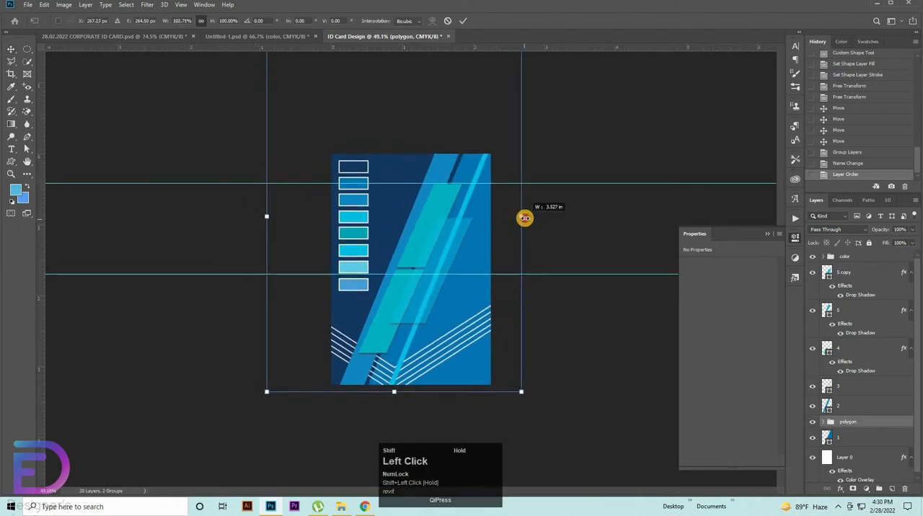
left_click_drag(528, 213, 537, 205)
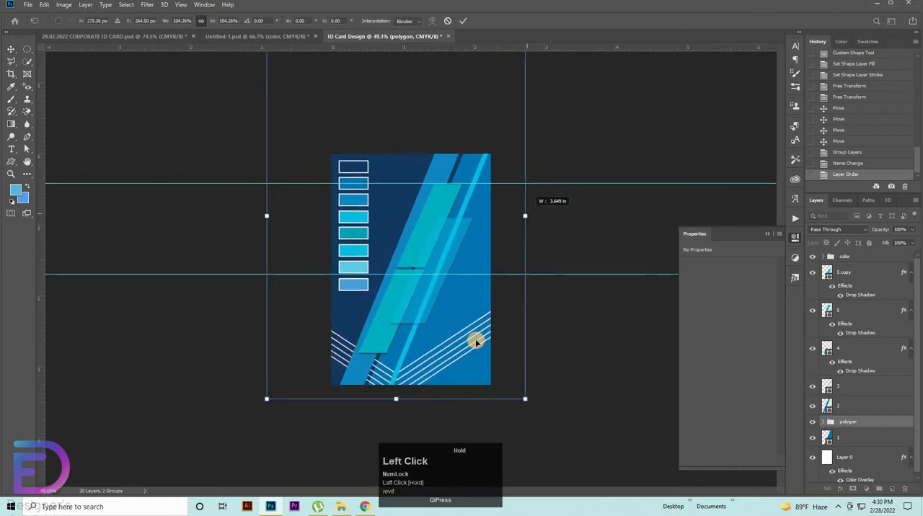
left_click_drag(473, 344, 478, 330)
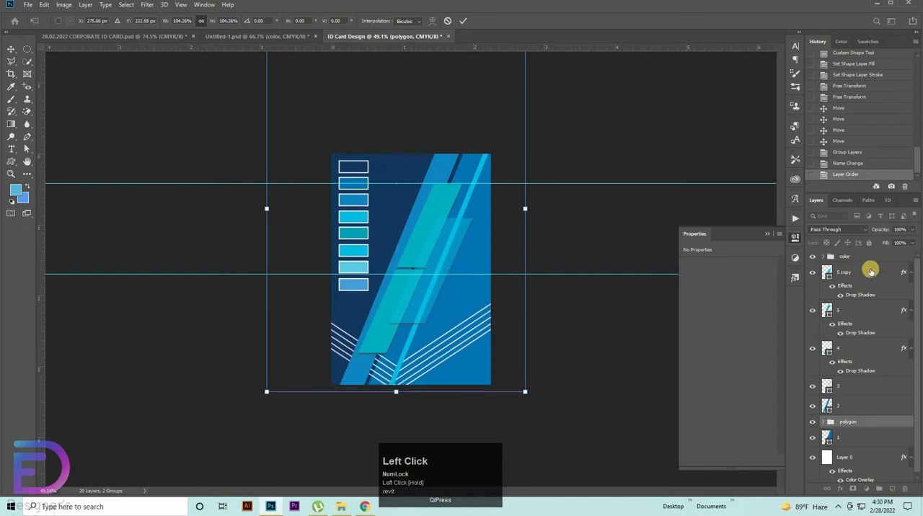
left_click(869, 270)
left_click(859, 407)
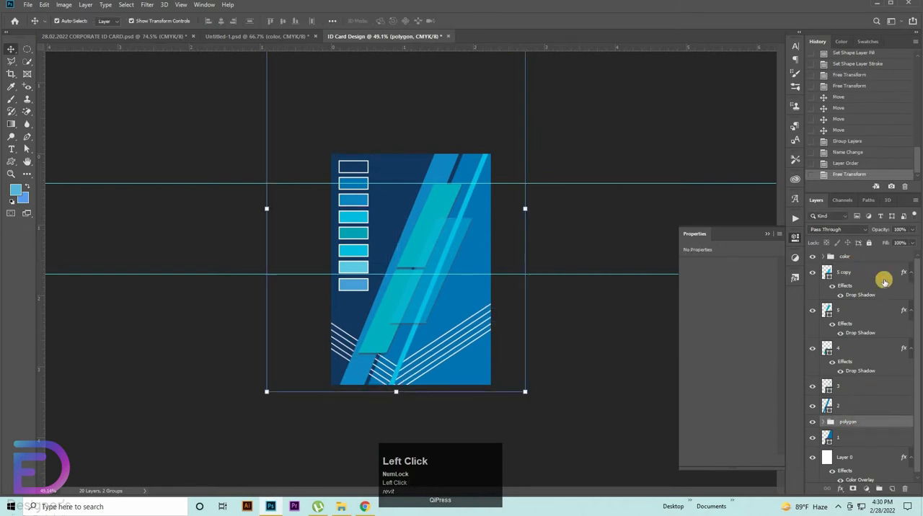
Step: Set the polygon group's opacity to 80% and also lower its fill to soften the white lines
left_click(899, 230)
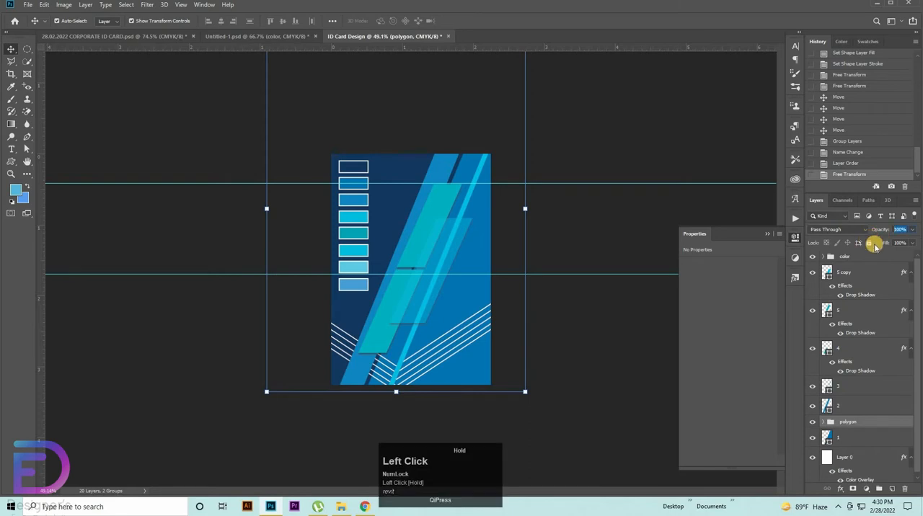
key("shift+Down")
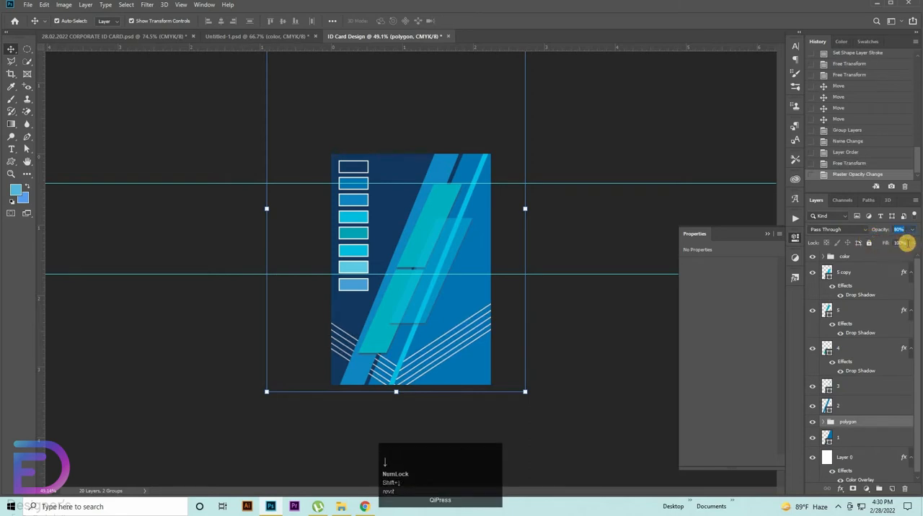
left_click(901, 243)
left_click(630, 388)
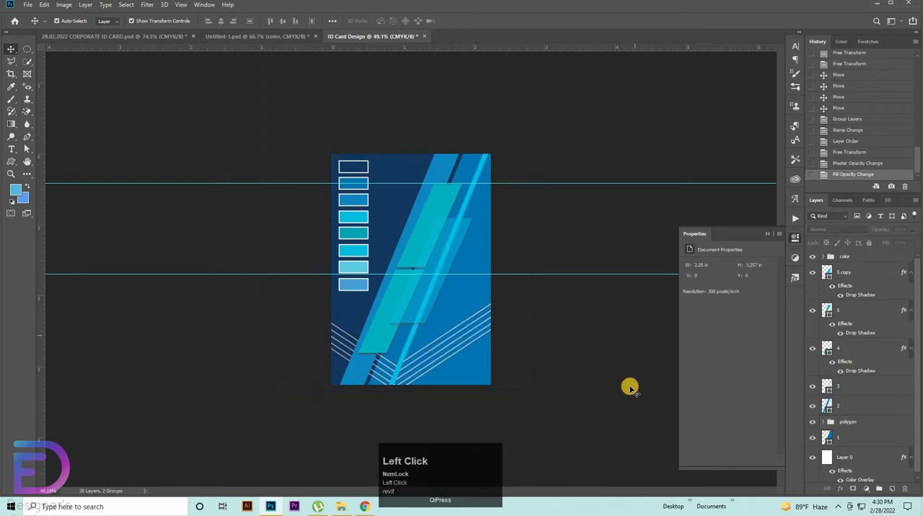
Step: Hide the color group containing the palette swatches
left_click_drag(531, 310, 562, 310)
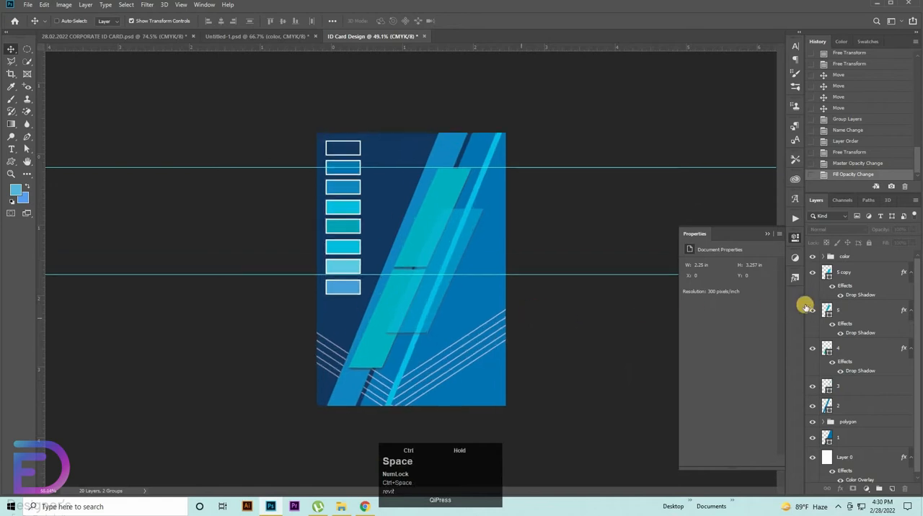
left_click(813, 258)
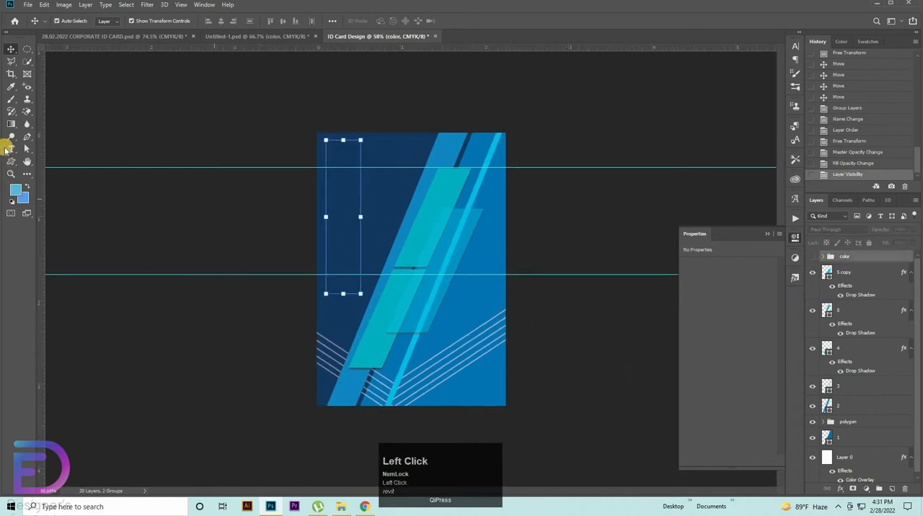
left_click(649, 336)
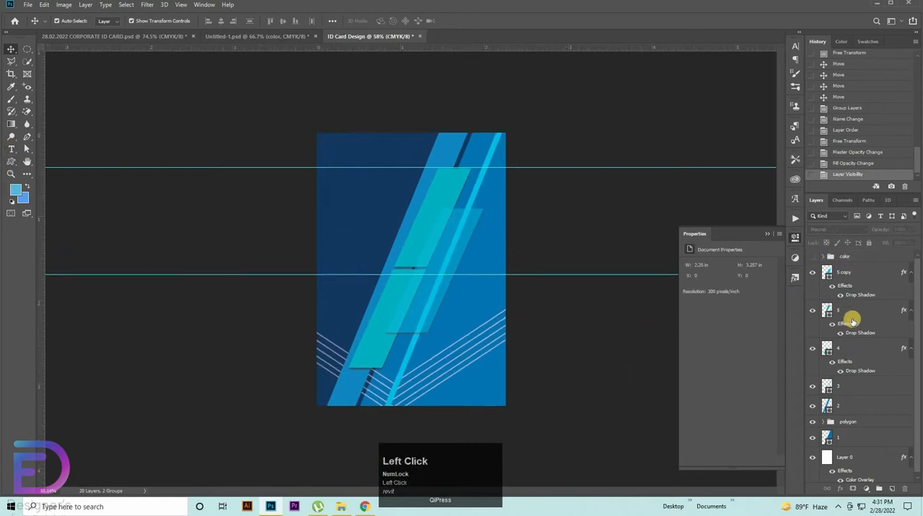
Step: Group the stripe and slanted shape layers, from 5 copy down to 2, into a single group
left_click(856, 273)
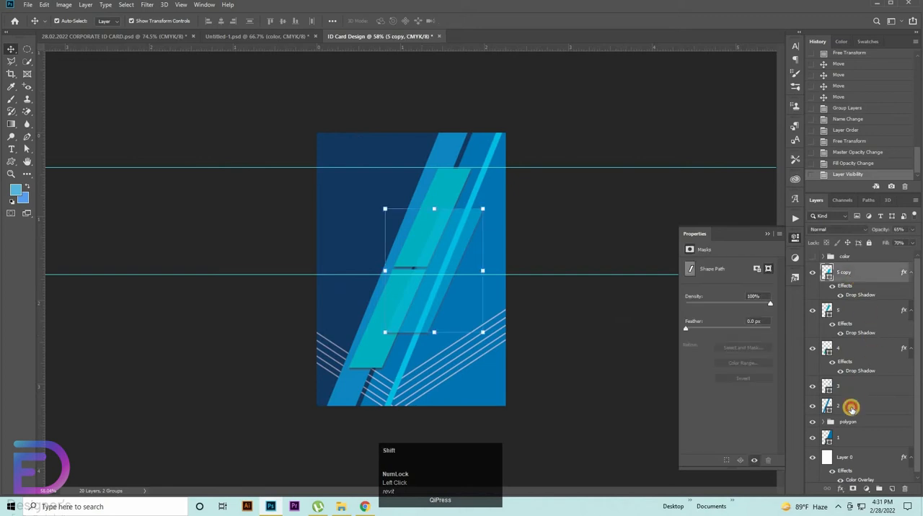
left_click(851, 408, "shift")
key("ctrl+g")
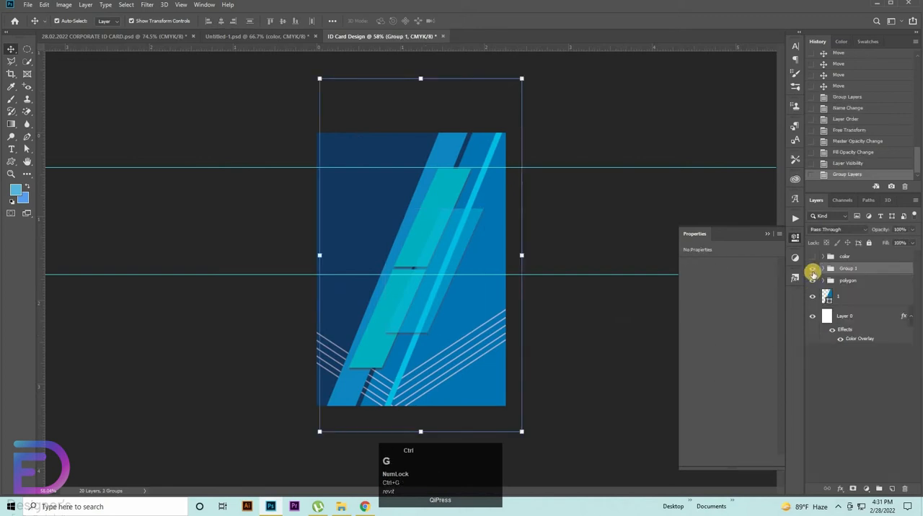
left_click_drag(602, 343, 623, 363)
left_click(624, 361)
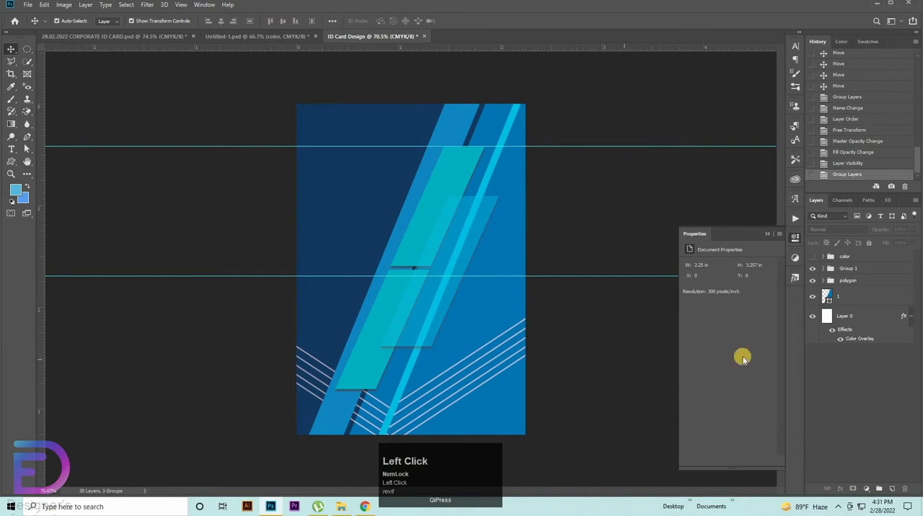
Step: Make two duplicates of Group 1 directly above the original in the layer stack
left_click(812, 270)
left_click(811, 270)
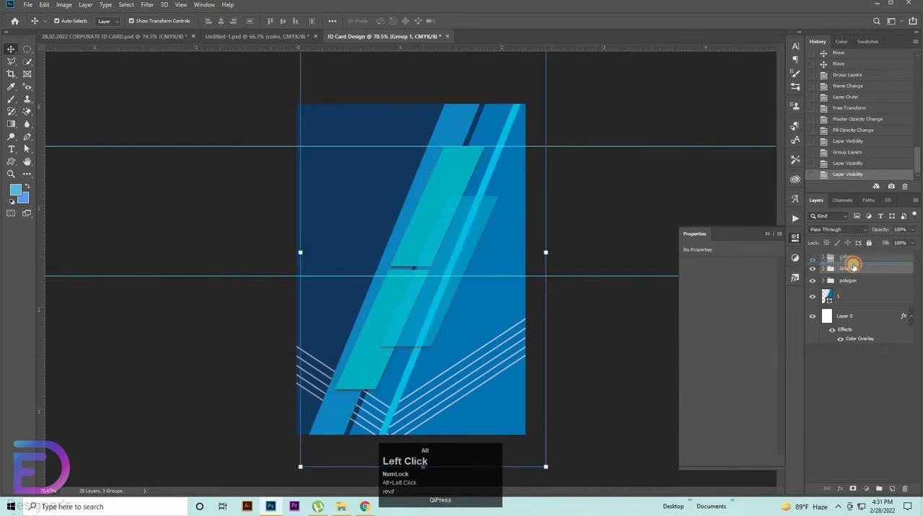
left_click_drag(857, 264, 854, 271)
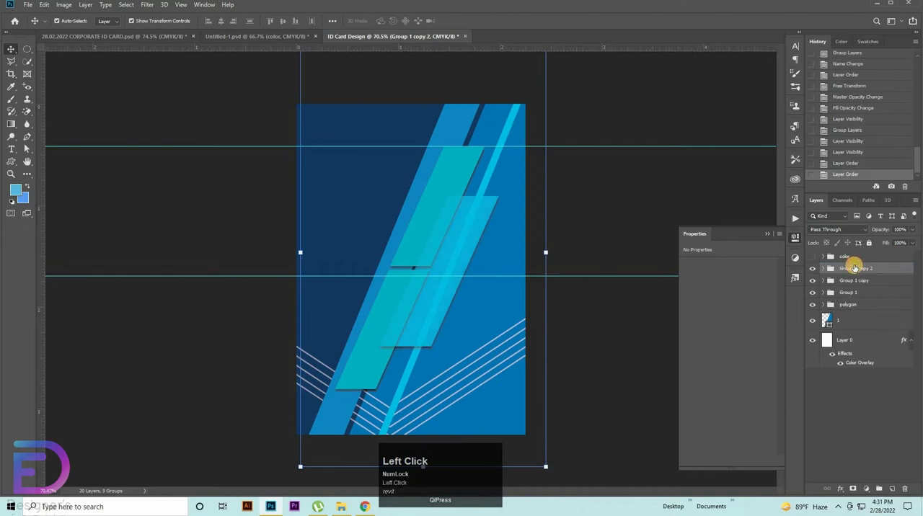
key("ctrl+t")
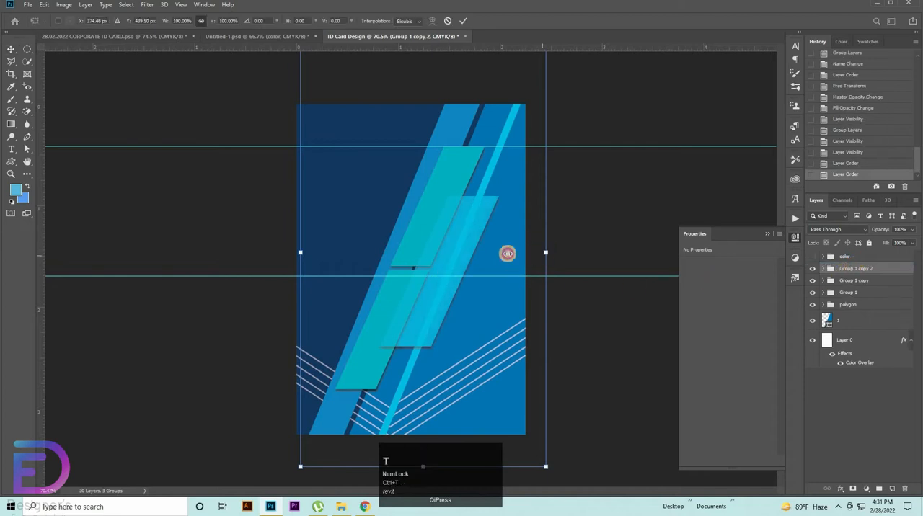
left_click_drag(508, 252, 384, 258)
key("ctrl+z")
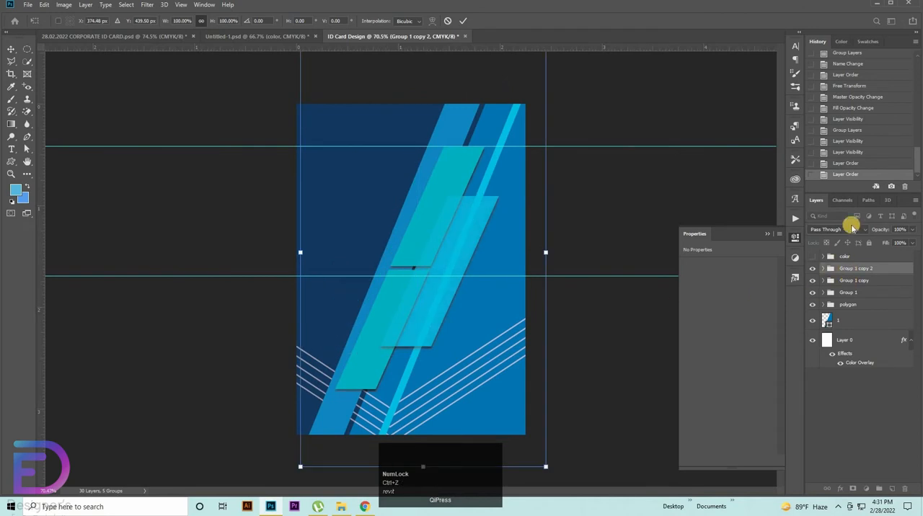
left_click(860, 153)
left_click(448, 21)
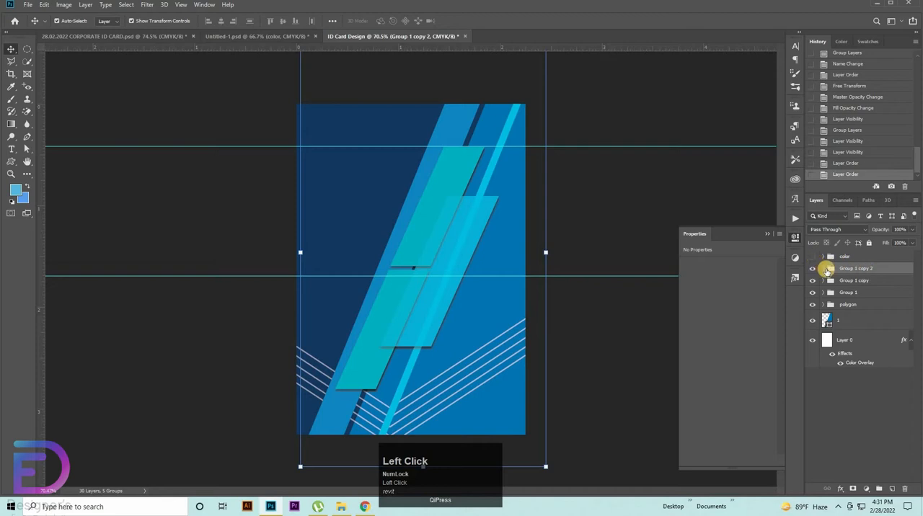
key("Delete")
key("Delete")
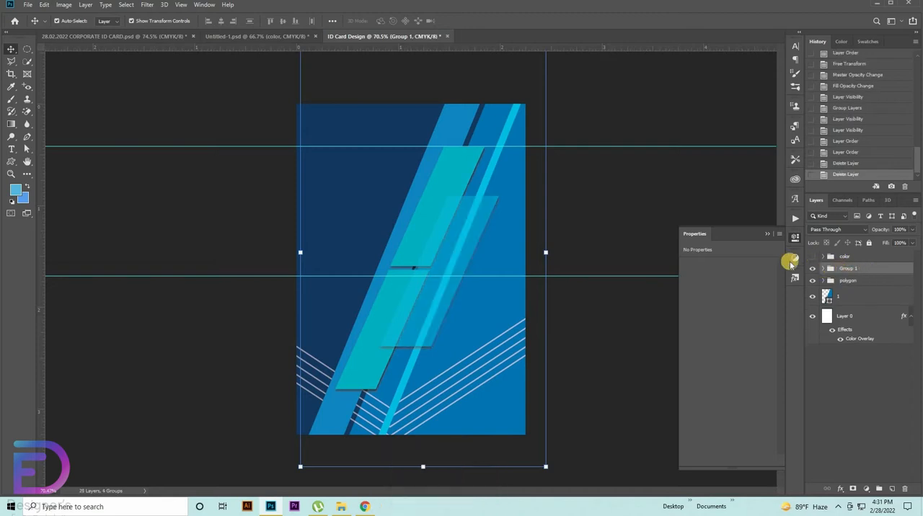
key("ctrl+z")
left_click(826, 269)
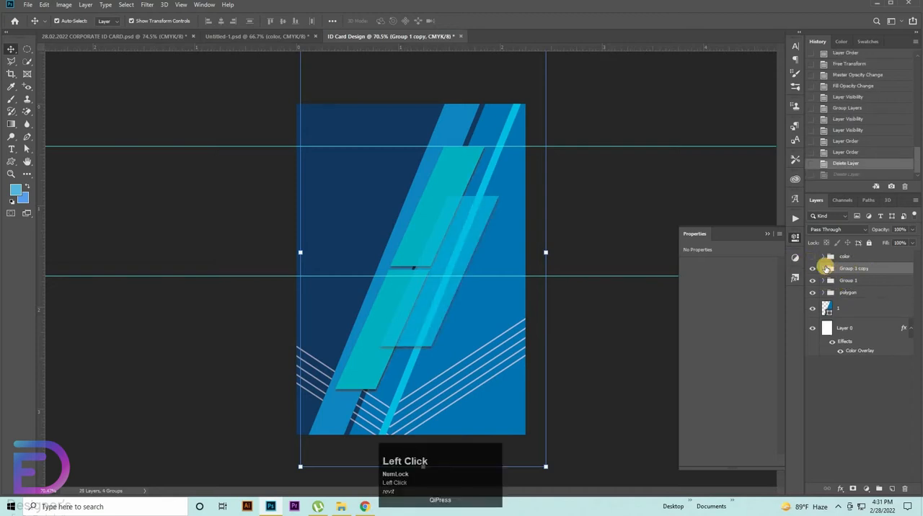
key("ctrl+z")
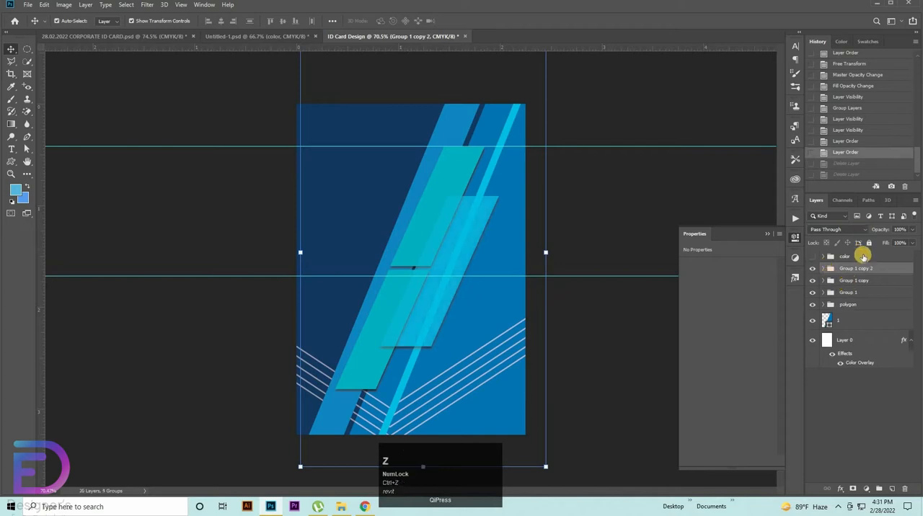
Step: Scale Group 1 copy 2 down to roughly half size in the card's upper-left area
left_click(850, 281)
left_click(840, 269)
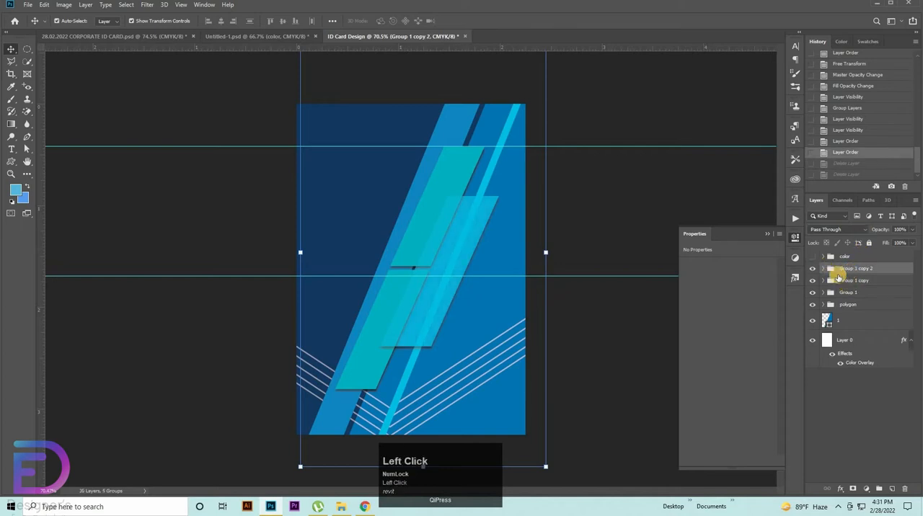
key("ctrl+t")
left_click_drag(545, 251, 384, 186)
double_click(381, 167)
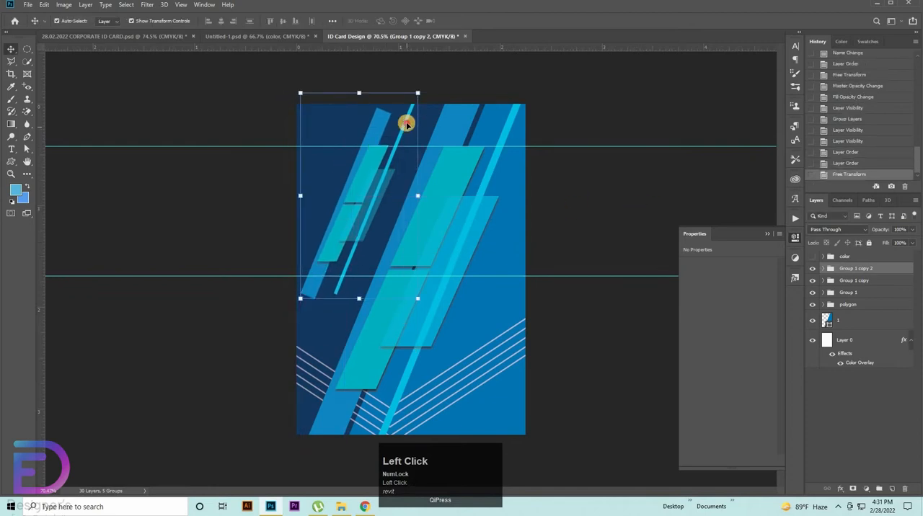
Step: Delete the thin cyan stripe from the reduced group, Group 1 copy 2
left_click(406, 124)
key("Delete")
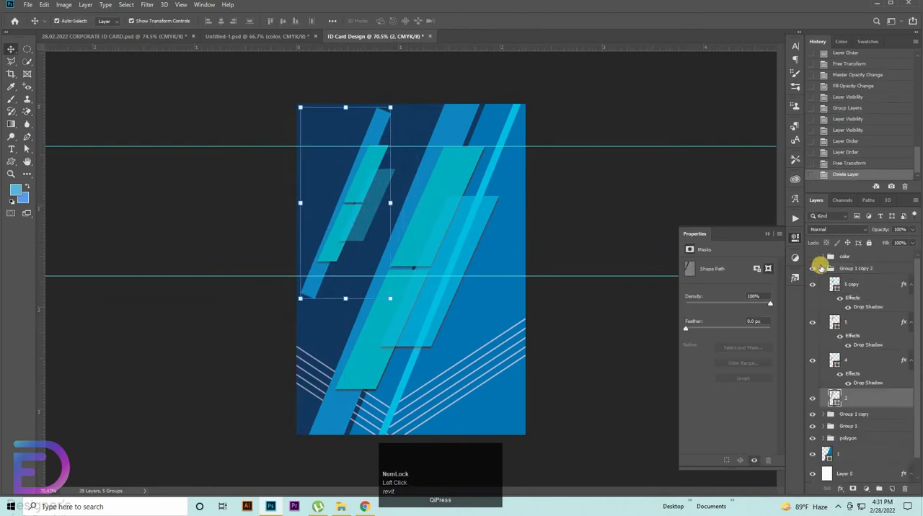
left_click(823, 268)
left_click(823, 269)
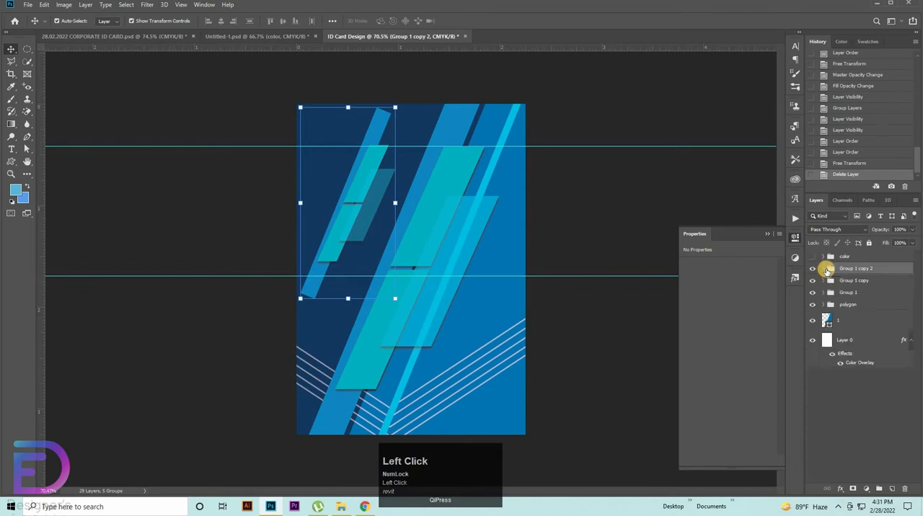
Step: Move the reduced stripe group to the card's lower-right corner and scale it to about 90%
key("ctrl+t")
left_click_drag(370, 176, 511, 363)
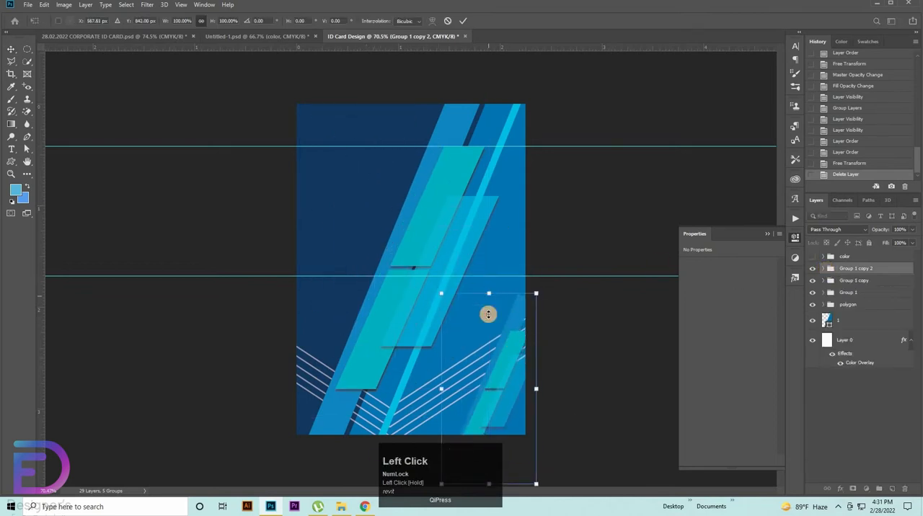
left_click_drag(488, 314, 488, 331)
mouse_move(513, 383)
left_mouse_down()
mouse_move(521, 383)
mouse_move(514, 350)
mouse_move(518, 367)
left_mouse_up()
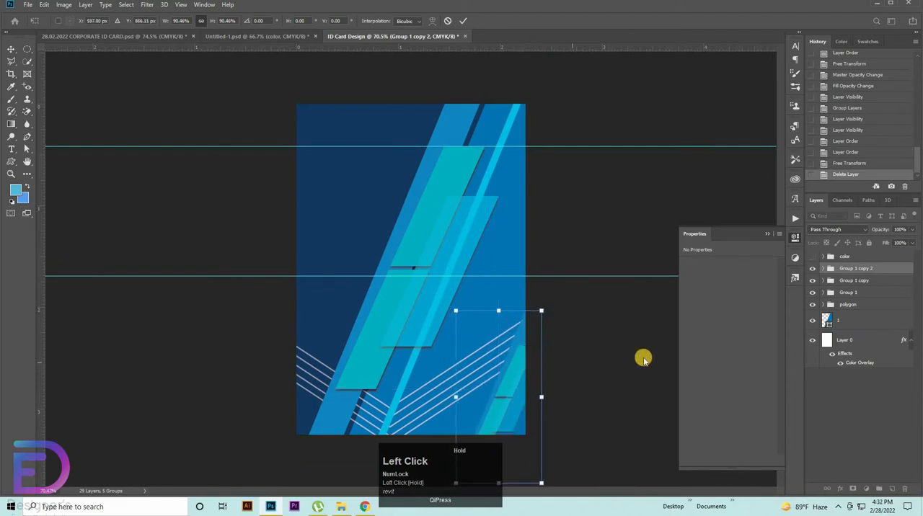
Step: Adjust the corner stripe group's scale to about 92% and nudge it so the card's right and bottom edges crop it
left_click_drag(495, 309, 529, 374)
key("Left")
key("Left")
key("Left")
key("Left")
key("Left")
key("Left")
key("Left")
key("Left")
key("Left")
key("Left")
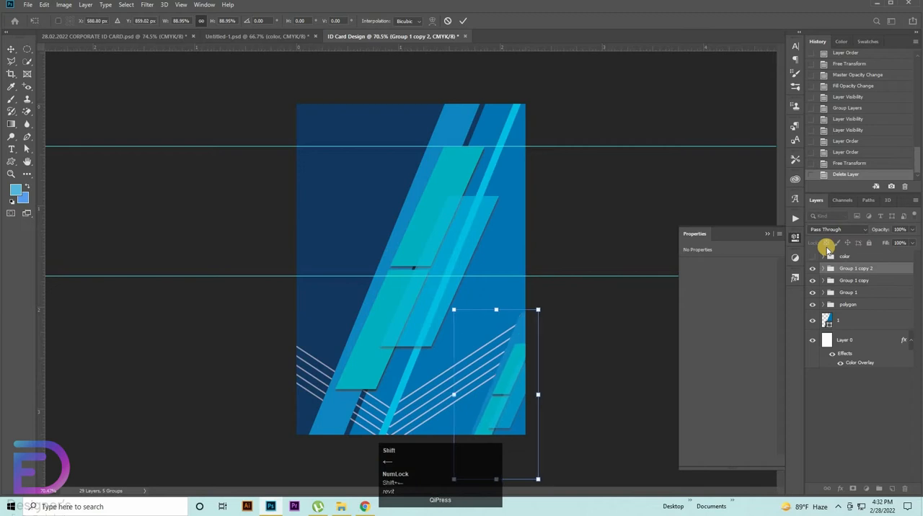
key("shift+Right")
key("Left")
key("Left")
key("Left")
key("Left")
key("Left")
key("Left")
key("Left")
key("Left")
key("Left")
key("Left")
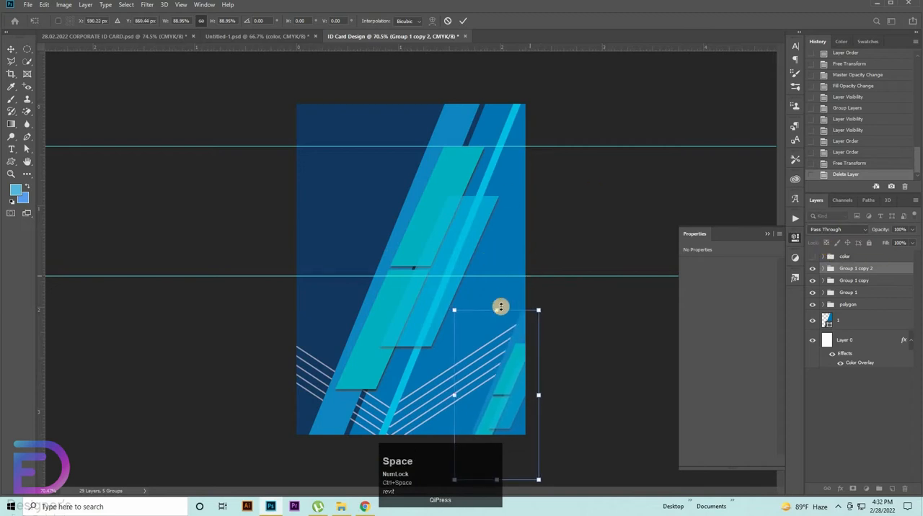
left_click_drag(498, 305, 618, 330)
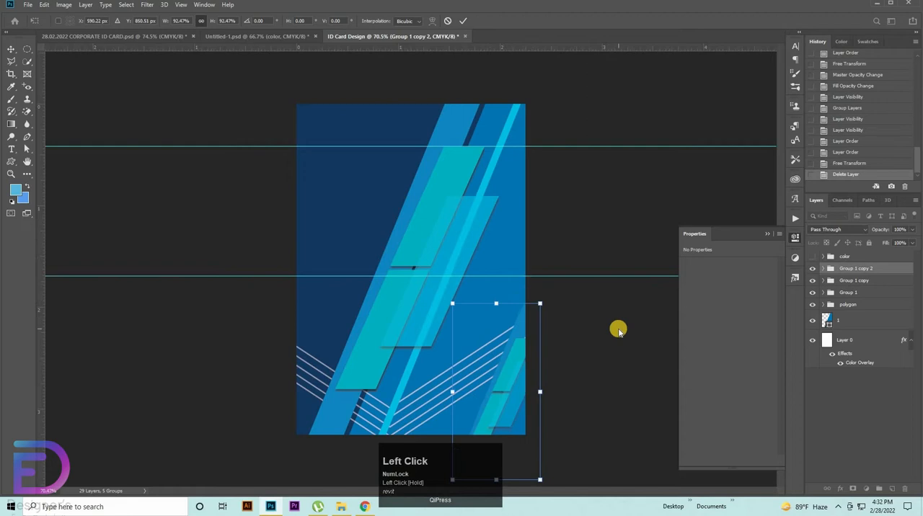
left_click(844, 271)
Step: Delete the surplus full-size duplicate, Group 1 copy
left_click(842, 283)
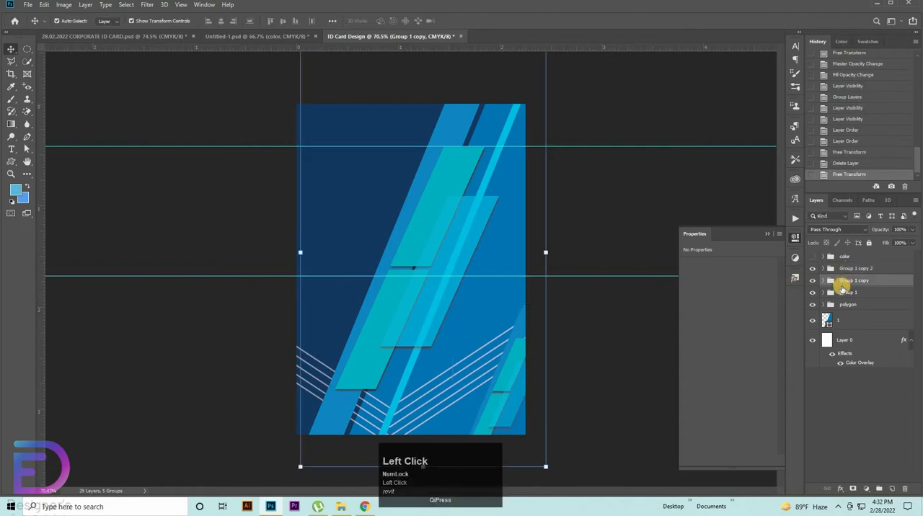
key("Delete")
Step: Duplicate the lower-right corner stripe group, move the copy to the card's upper-left area and rotate it 180°
left_click(850, 267)
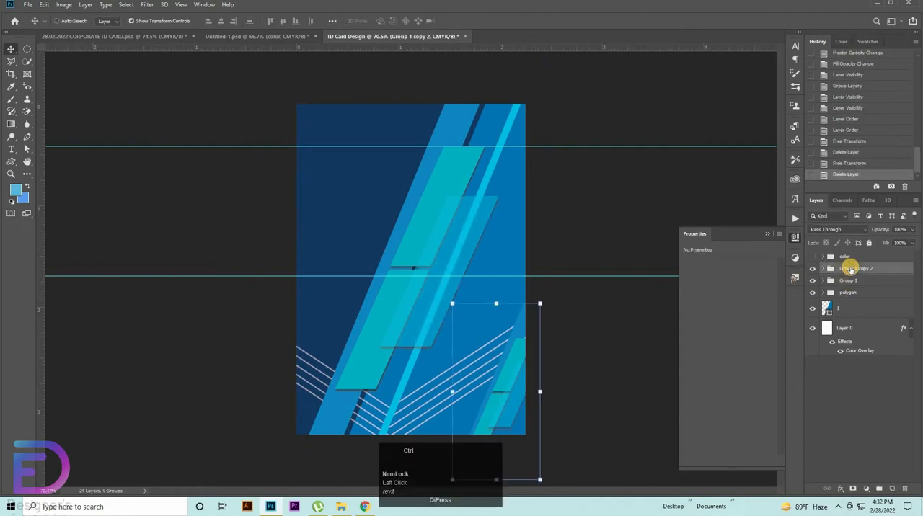
key("ctrl+v")
key("ctrl+t")
left_click_drag(425, 240, 357, 171)
right_click(356, 172)
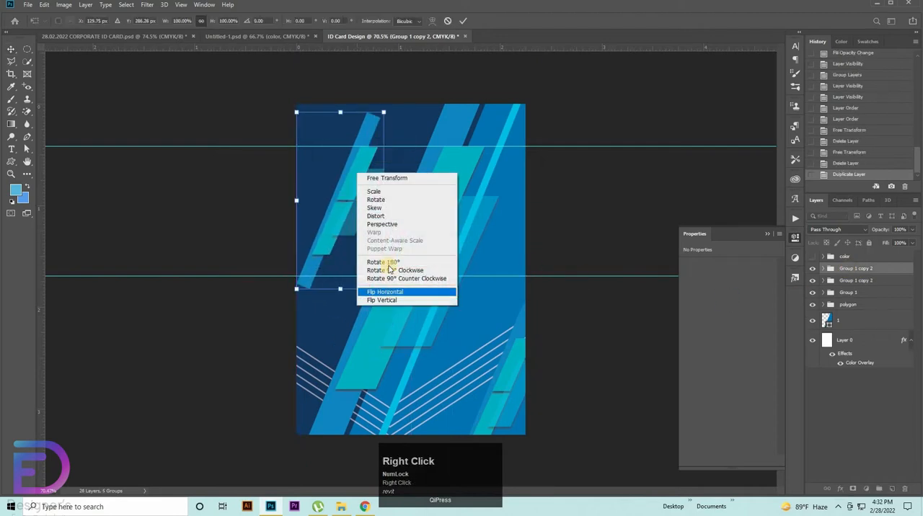
left_click(382, 262)
Step: Position the rotated stripe group in the card's upper-left corner so the card's top and left edges crop it
left_click_drag(333, 142, 327, 131)
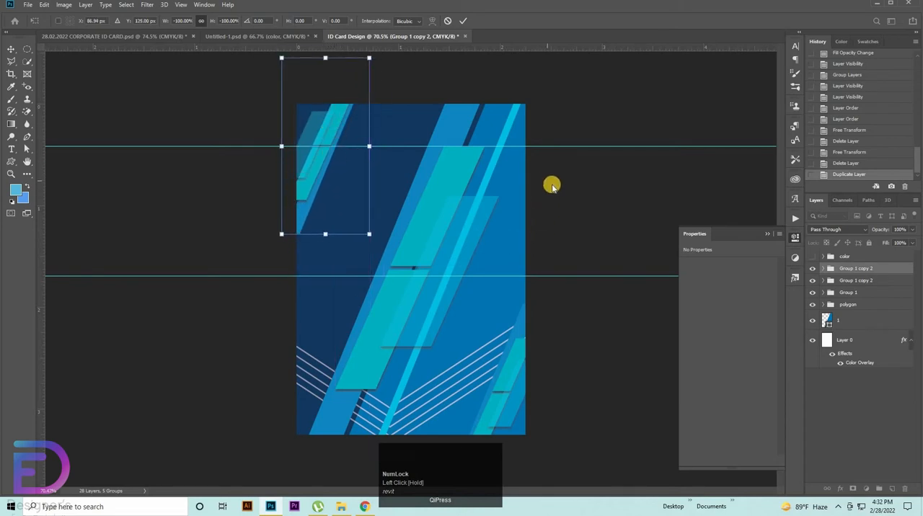
key("Left")
key("Left")
key("Up")
key("Up")
key("Up")
key("Up")
key("Up")
key("Up")
key("Up")
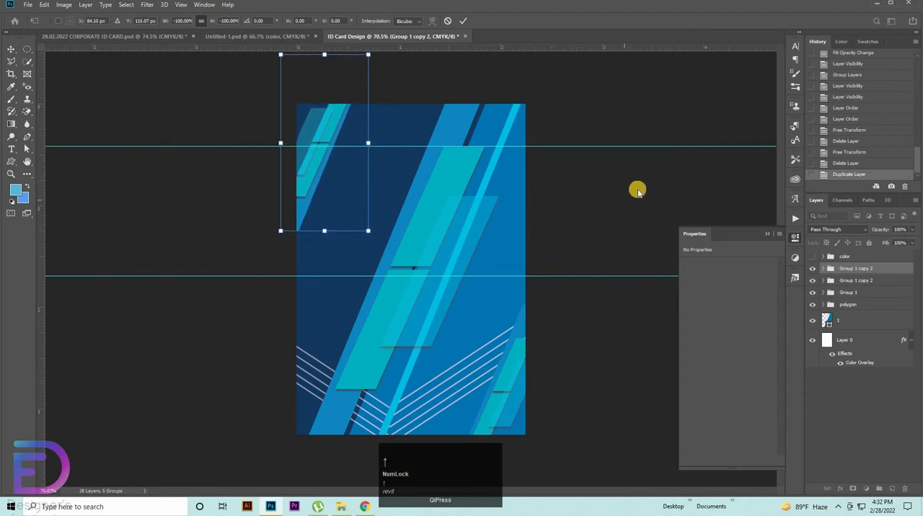
left_click(602, 213)
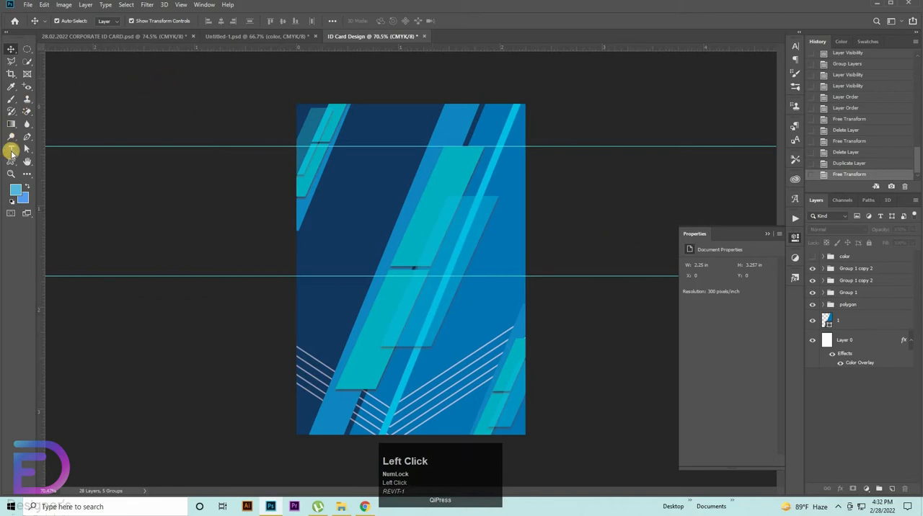
Step: Draw a 284 px square over the left half of the card and round all four corners to 36 px
right_click(11, 160)
left_click(79, 160)
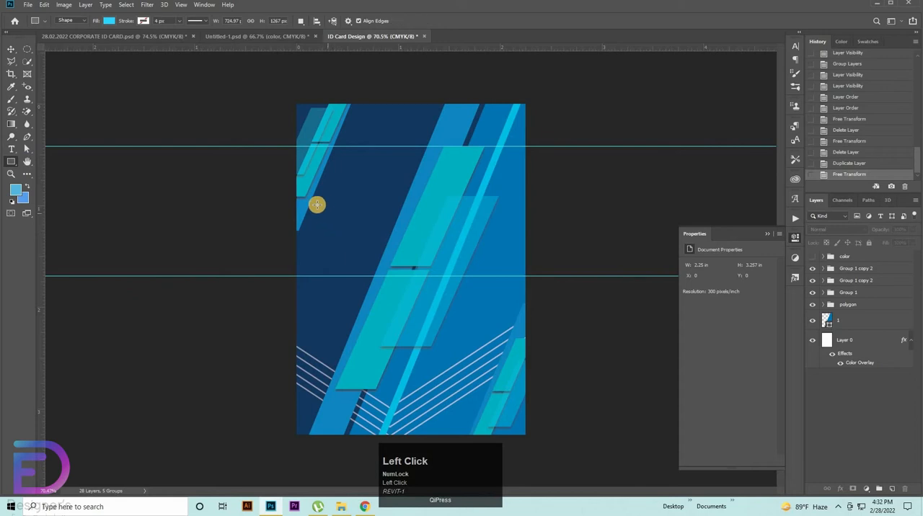
left_click_drag(316, 205, 416, 282)
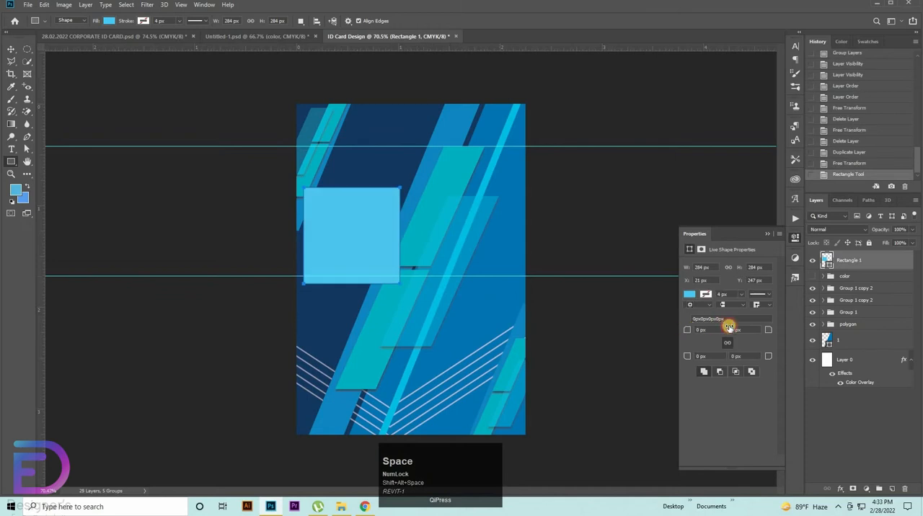
left_click_drag(729, 326, 712, 335)
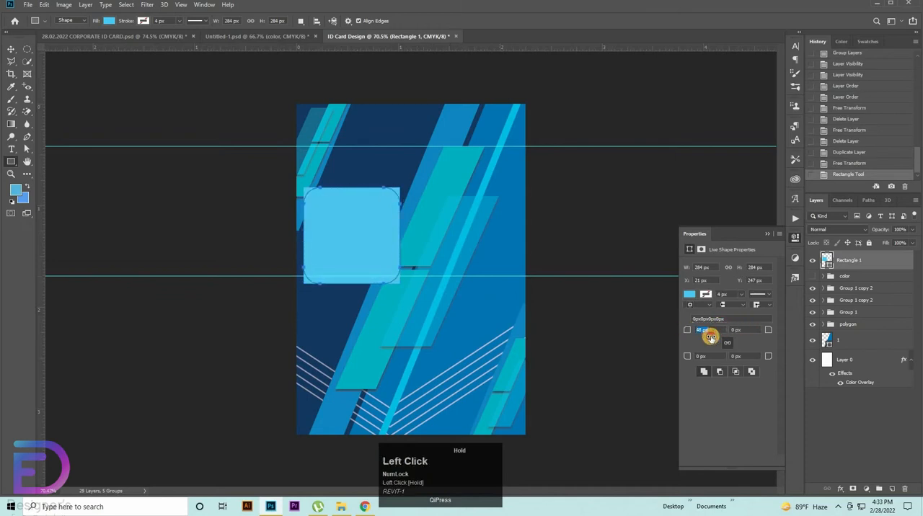
left_click_drag(711, 338, 684, 329)
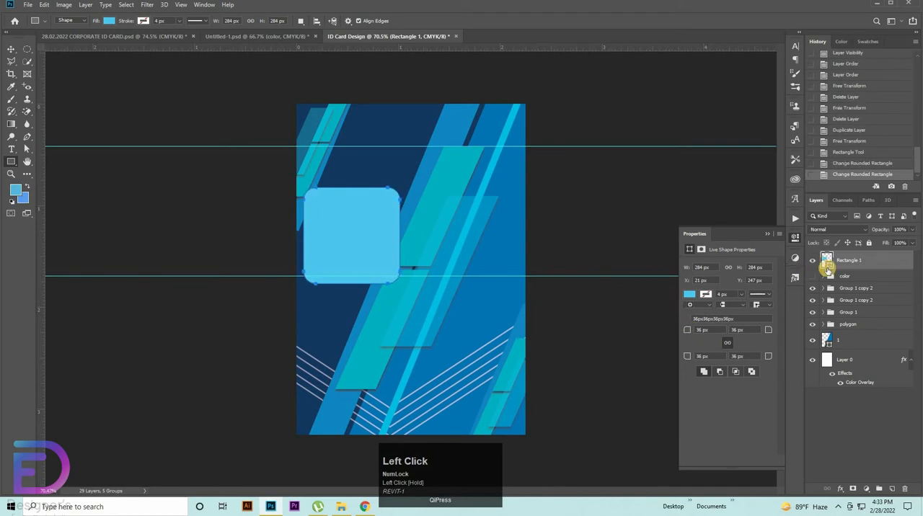
Step: Change the rounded square's fill to the blue #008cd7
double_click(829, 263)
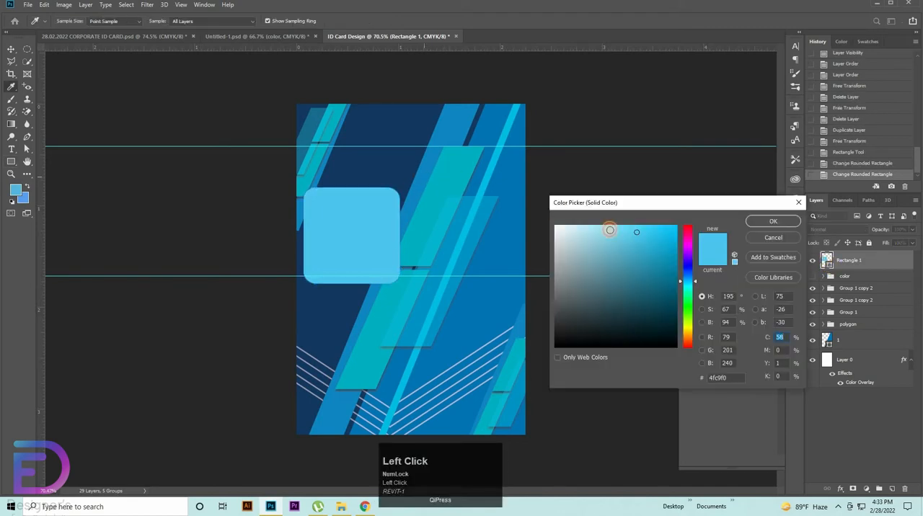
left_click(670, 260)
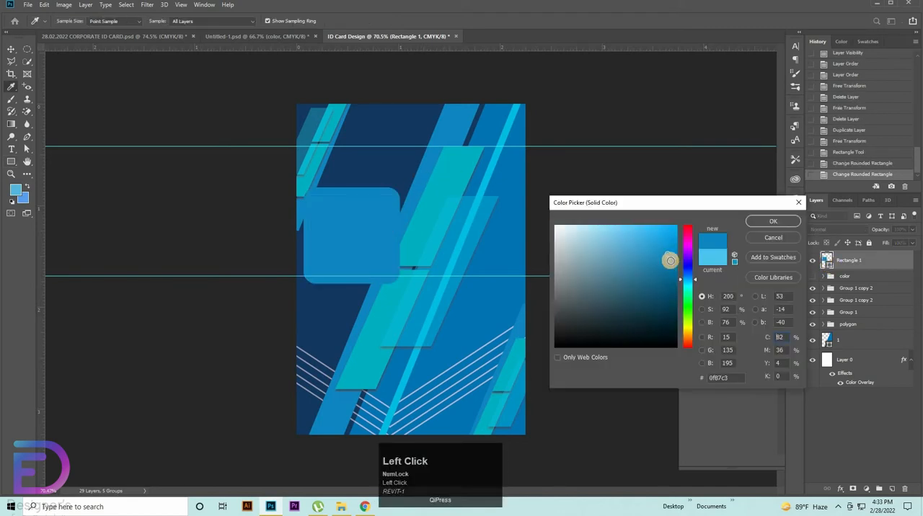
left_click(514, 262)
left_click_drag(668, 238, 688, 249)
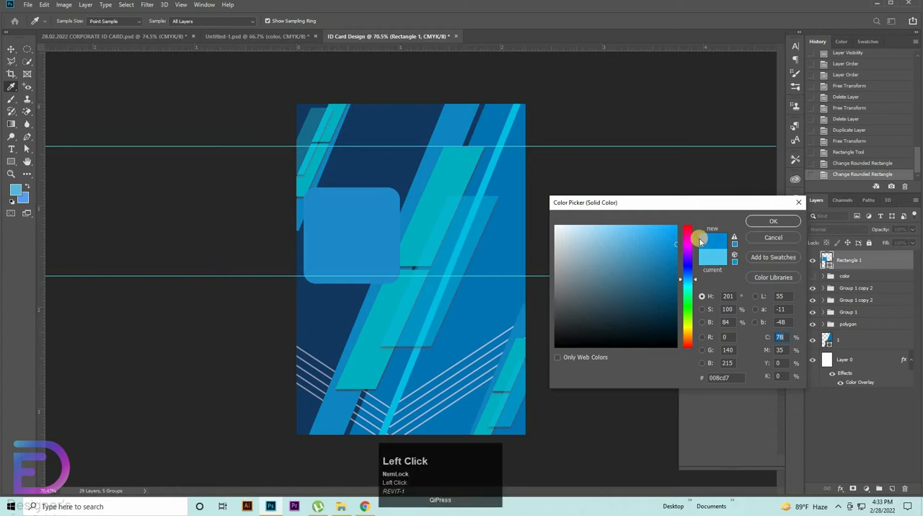
left_click(770, 221)
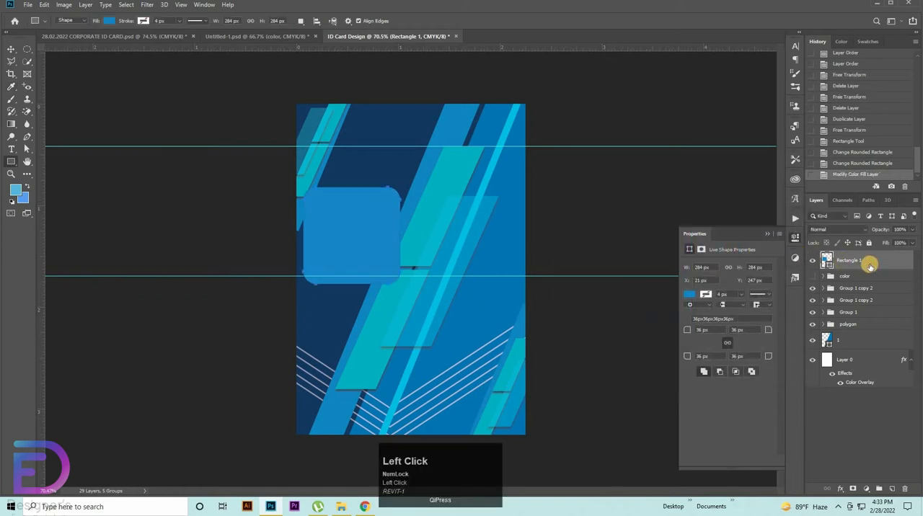
Step: Duplicate the rounded square and scale the copy about its centre to about 90%
left_click_drag(867, 254, 859, 259)
key("ctrl+t")
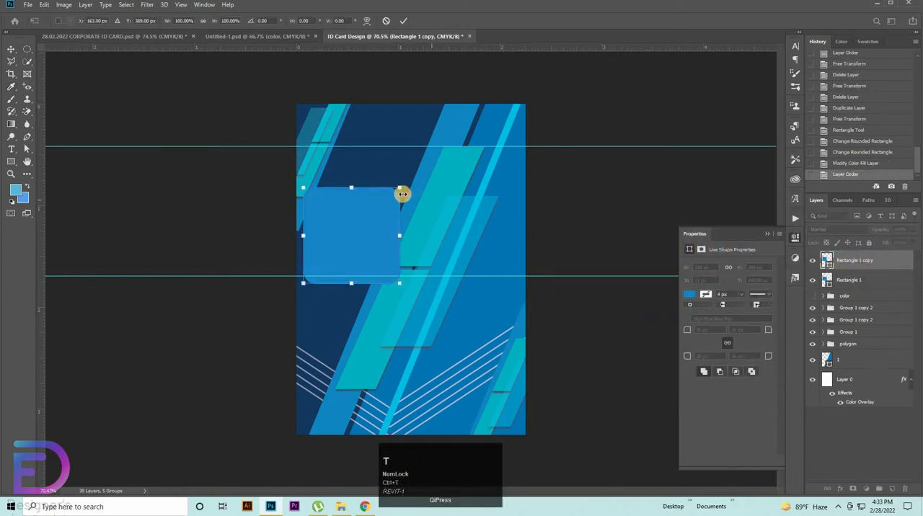
left_click_drag(400, 189, 396, 194)
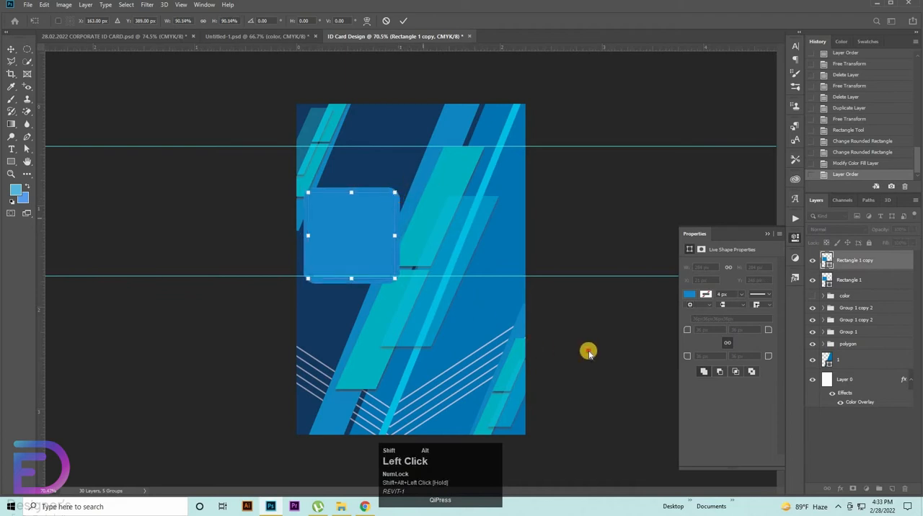
Step: Place the portrait photo pexels-photo-3771082 in the card, scale it to about 11% and set it over the rounded squares
left_click(341, 506)
left_click_drag(186, 75, 360, 228)
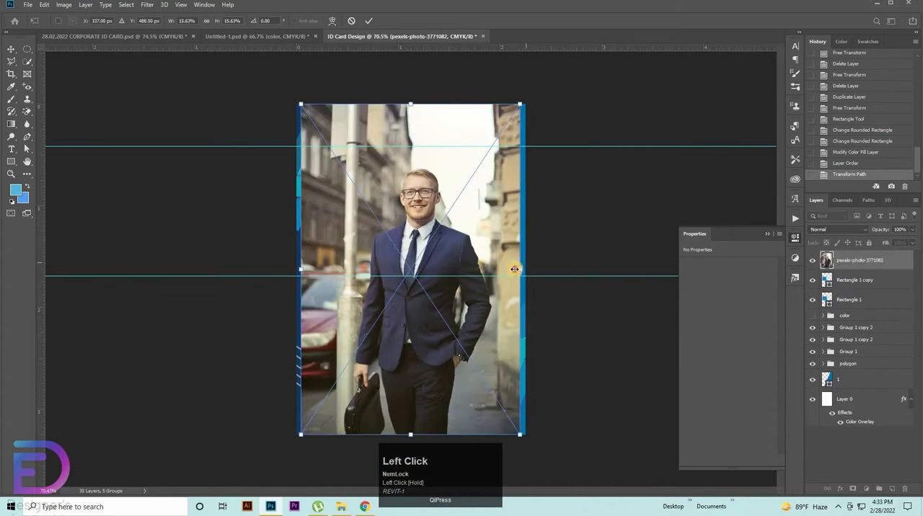
left_click_drag(516, 268, 381, 209)
mouse_move(399, 232)
left_mouse_down()
mouse_move(458, 231)
mouse_move(394, 230)
left_mouse_up()
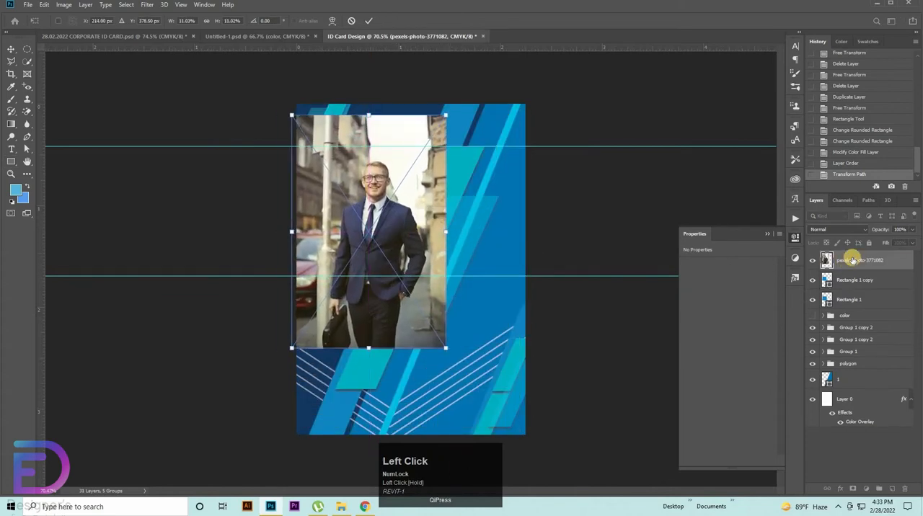
Step: Clip the portrait photo to the smaller rounded square and shift it so the man's head and shoulders fill the frame
left_click(853, 260)
right_click(850, 260)
left_click(746, 294)
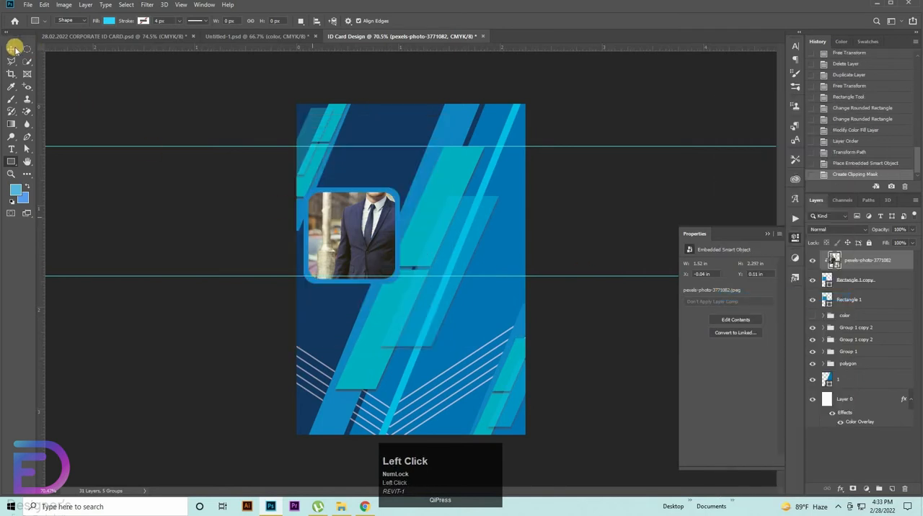
key("v")
left_click(344, 243)
left_click_drag(365, 236, 341, 271)
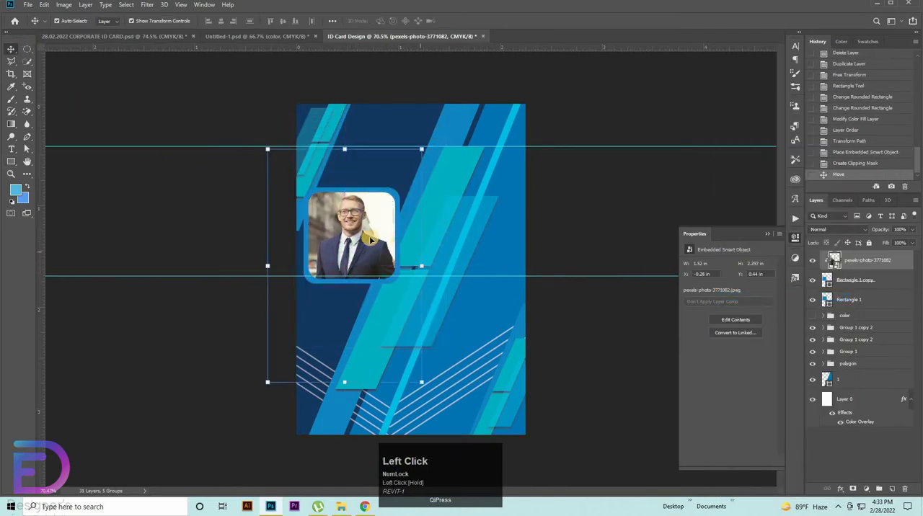
Step: Hide the portrait photo and rotate both rounded squares together into a diamond near the card's left edge
left_click(813, 257)
left_click(854, 280)
left_click(849, 299, "shift")
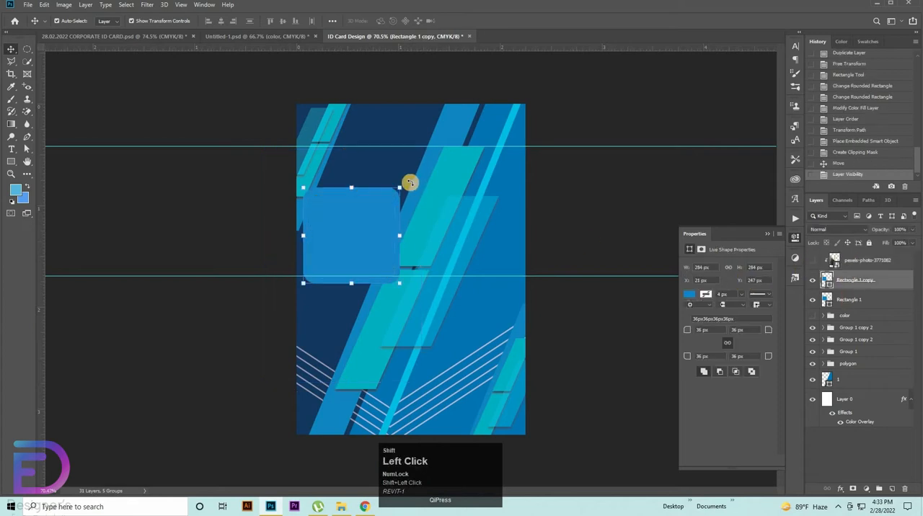
left_click_drag(409, 183, 406, 255)
key("ctrl+z")
left_click_drag(412, 194, 437, 234)
Step: Show the portrait photo again and reposition it so the man's head and shoulders are centred in the diamond frame
left_click_drag(375, 237, 343, 216)
left_click(603, 234)
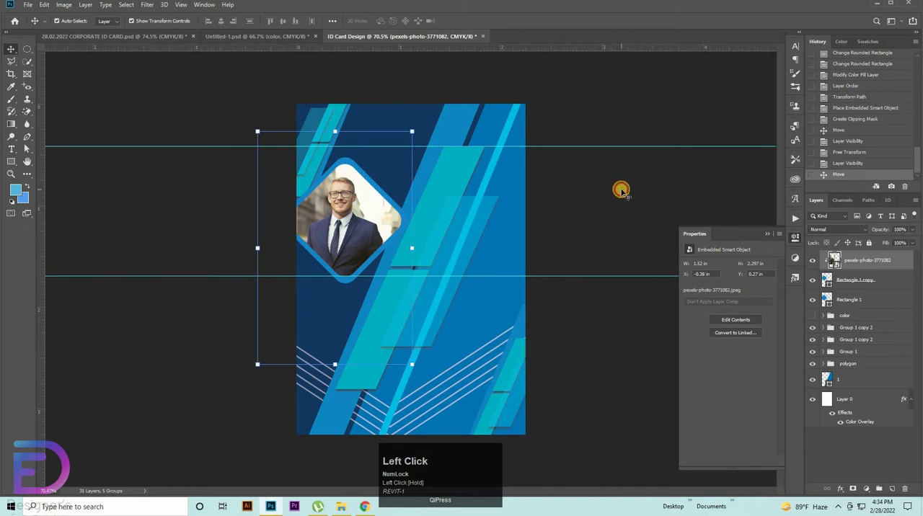
left_click(622, 190)
Step: Move Group 1 and shape layer 1 together about 40 px to the right, away from the portrait diamond
left_click(836, 328)
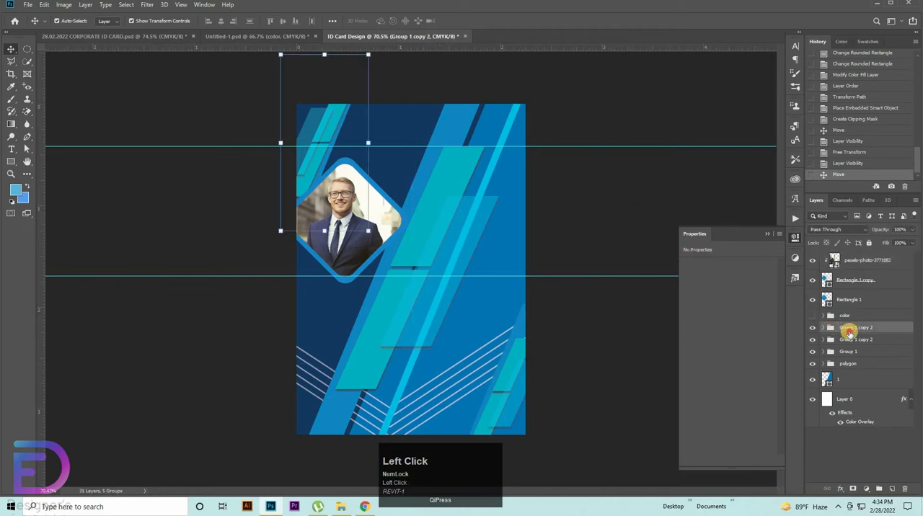
left_click(849, 337)
left_click(847, 352)
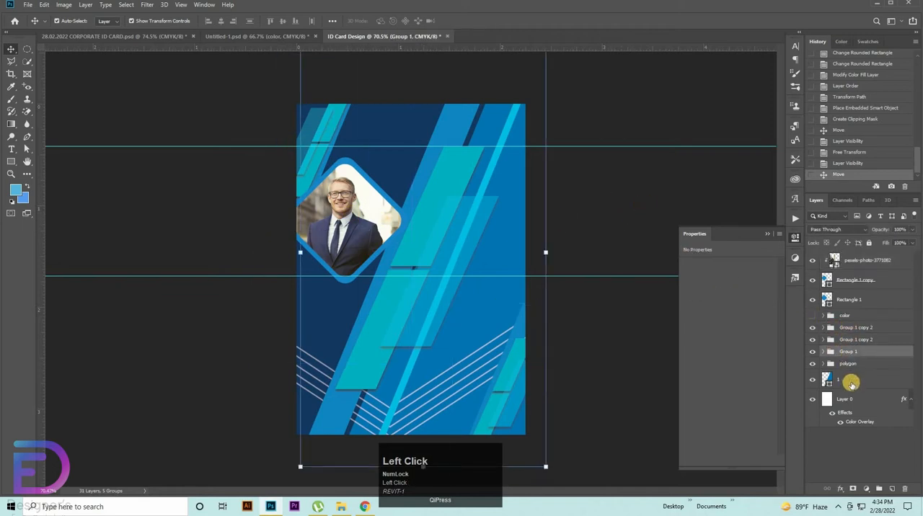
left_click(852, 382, "ctrl")
key("ctrl+t")
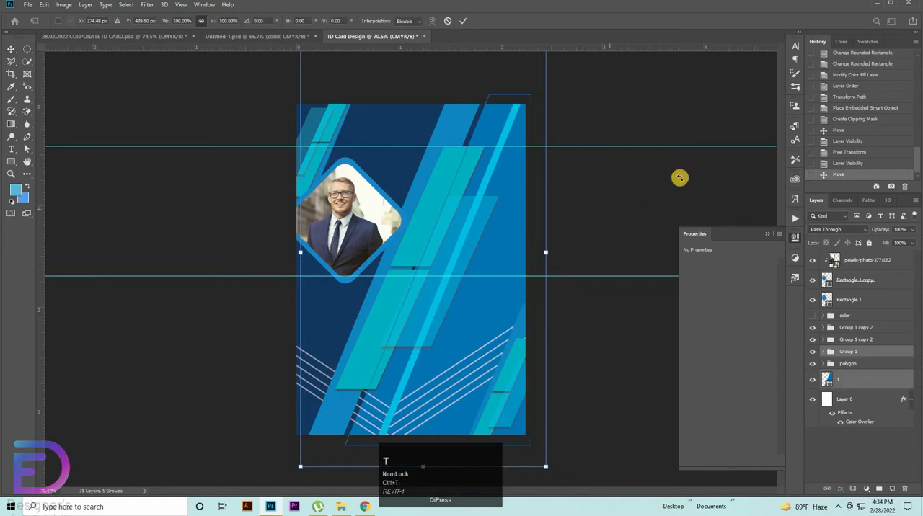
key("shift+Right")
key("shift+Right")
key("shift+Right")
key("shift+Right")
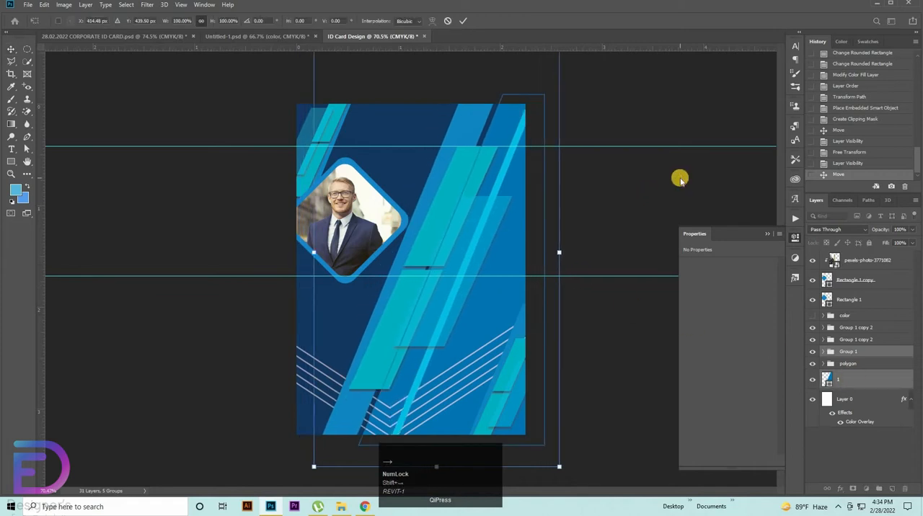
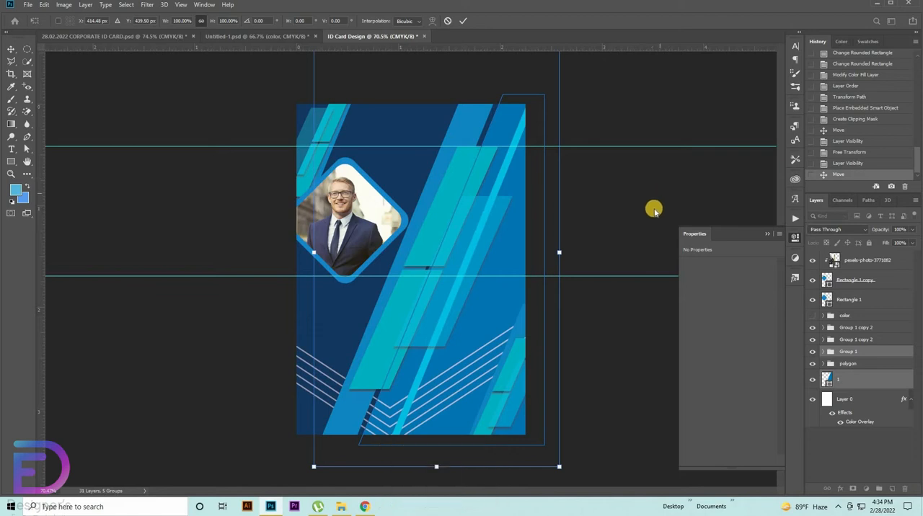
Step: Try to enlarge the portrait photo and its clipping diamond together around their centre
left_click(631, 205)
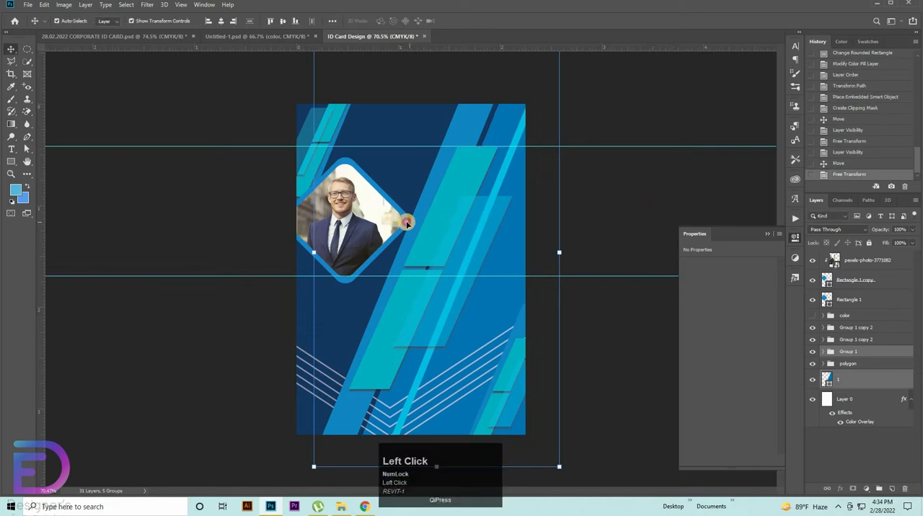
left_click(406, 222)
left_click_drag(408, 218, 618, 163)
left_click(840, 280)
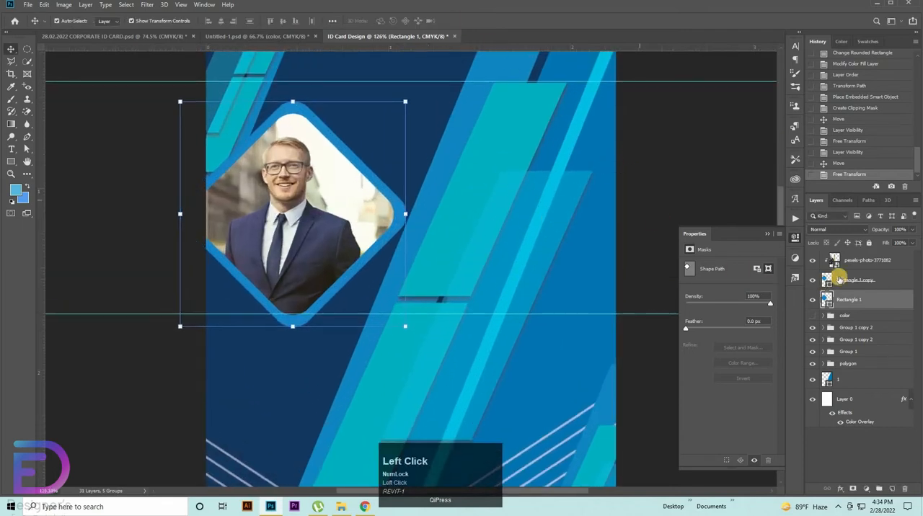
left_click(856, 263, "shift")
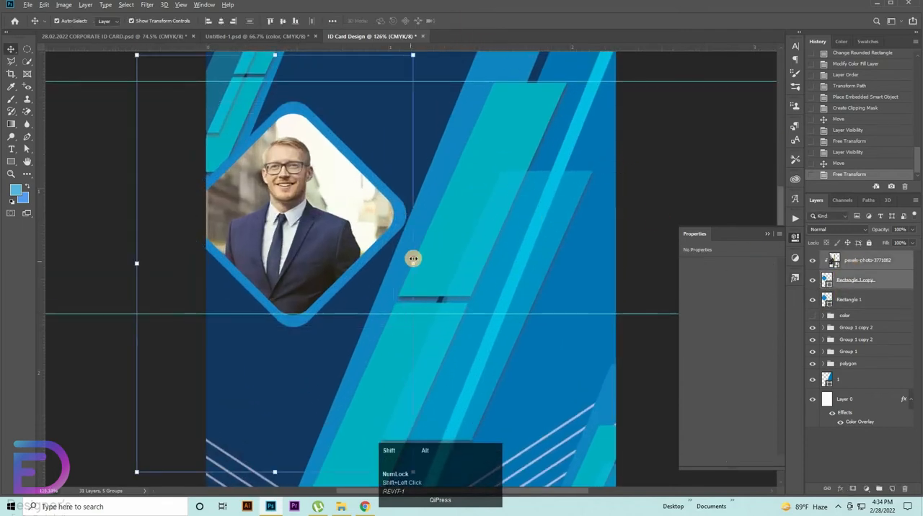
mouse_move(412, 258)
left_mouse_down()
mouse_move(421, 254)
mouse_move(419, 264)
left_mouse_up()
key("ctrl+z")
key("ctrl+z")
left_click(513, 94)
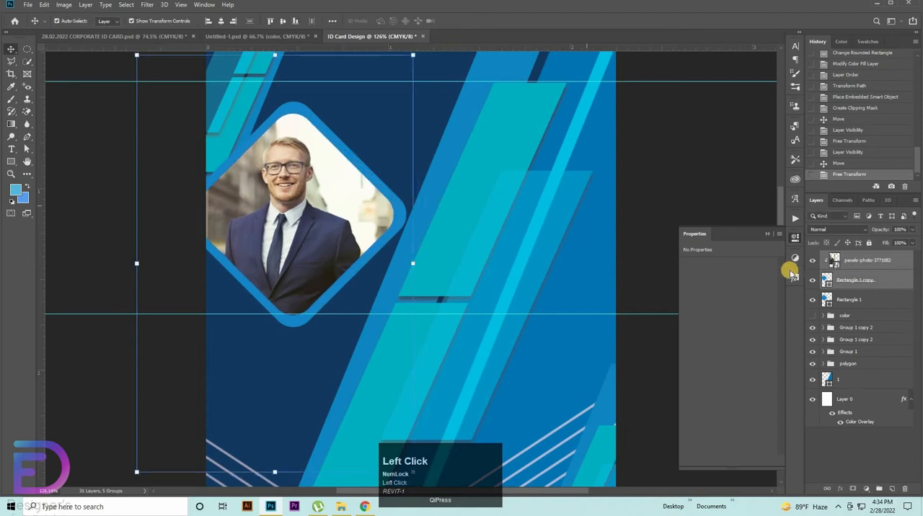
Step: Scale the inner diamond, Rectangle 1 copy, to about 104% around its centre with the portrait photo temporarily hidden
left_click(811, 261)
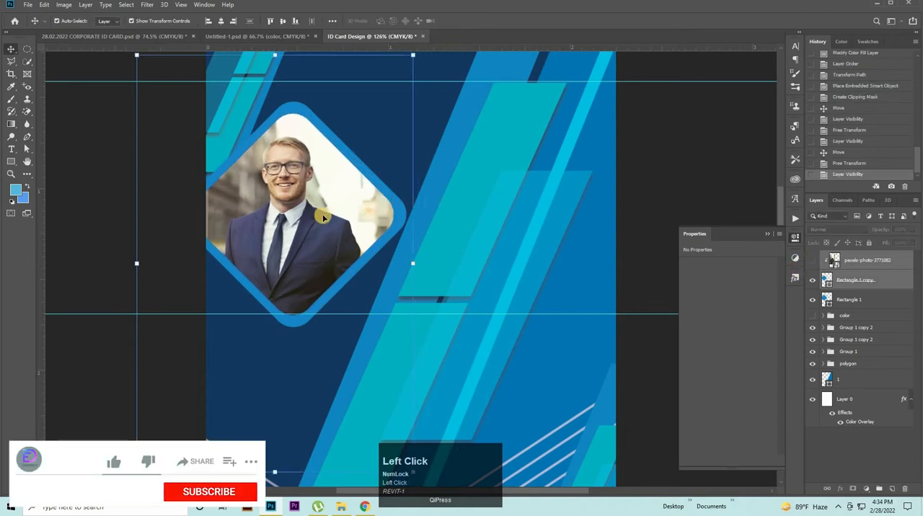
left_click(854, 281)
key("ctrl+t")
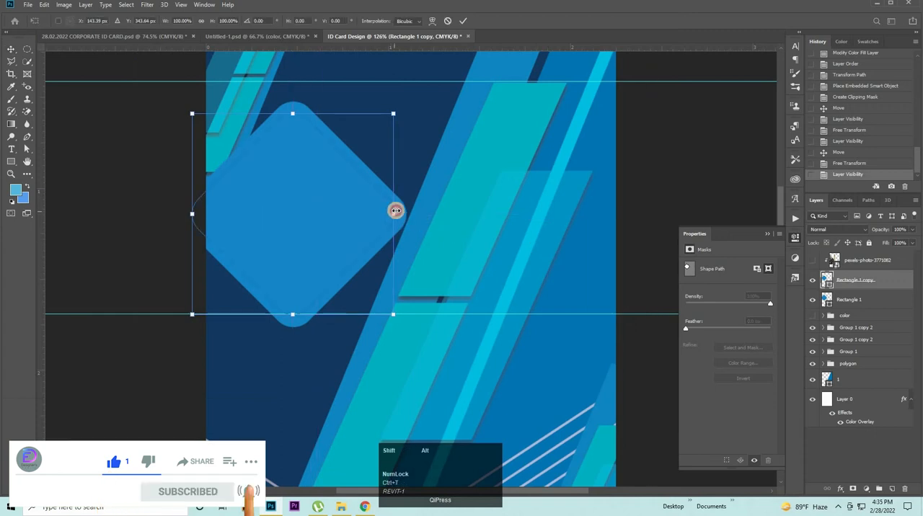
left_click_drag(395, 210, 398, 211)
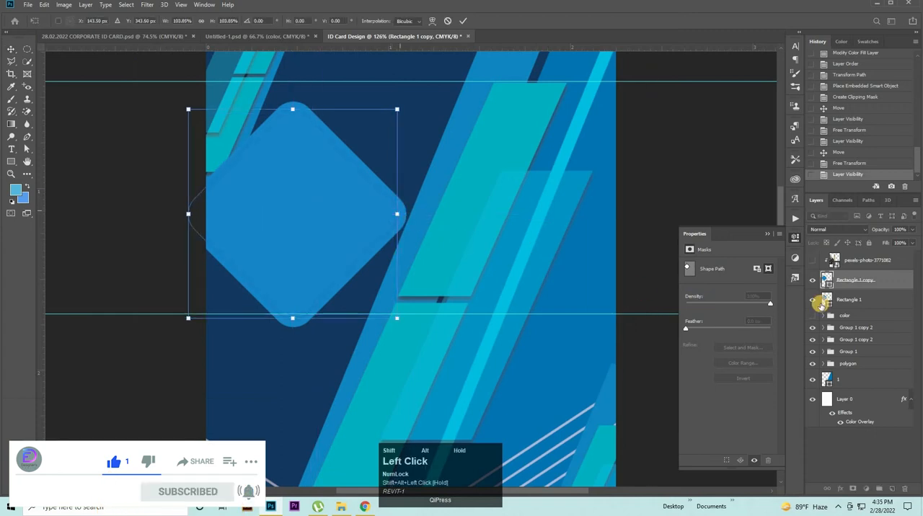
left_click(862, 261)
left_click(811, 260)
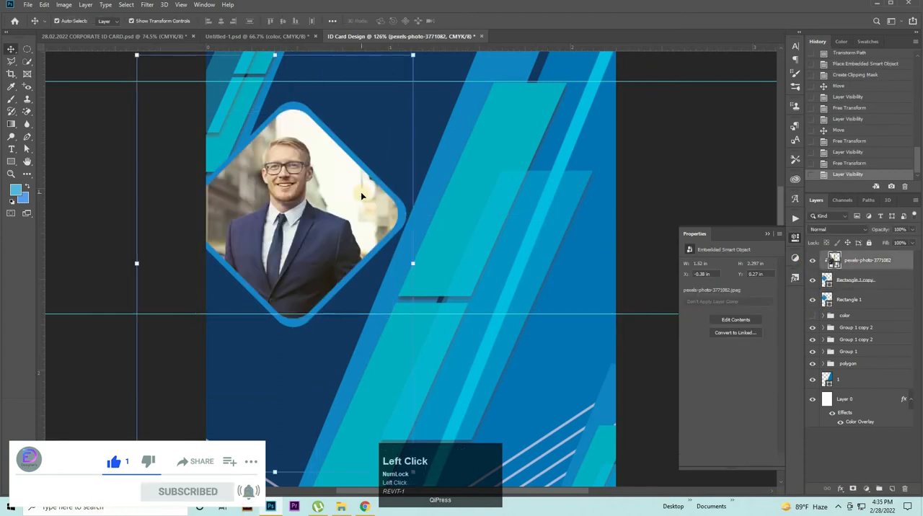
Step: Group the portrait photo with both diamonds and nudge the group about 0.05 in upward
left_click_drag(523, 196, 509, 202)
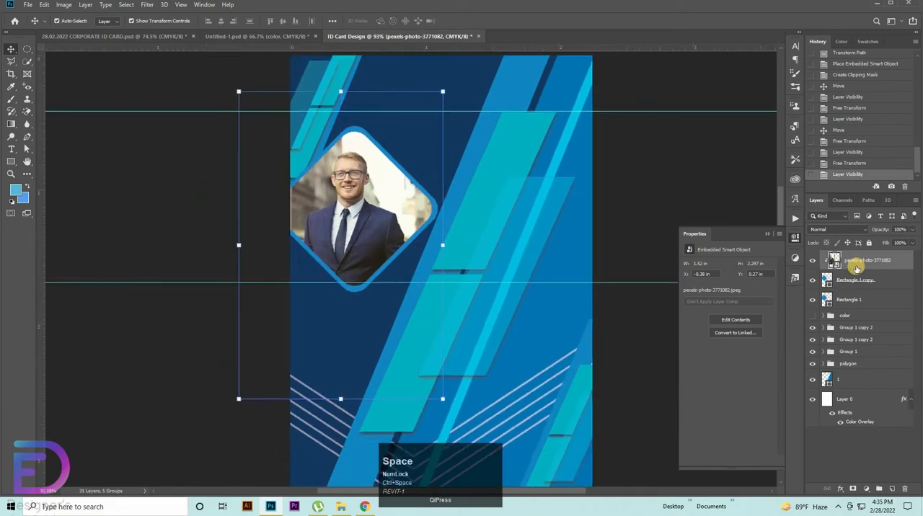
left_click(848, 298, "shift")
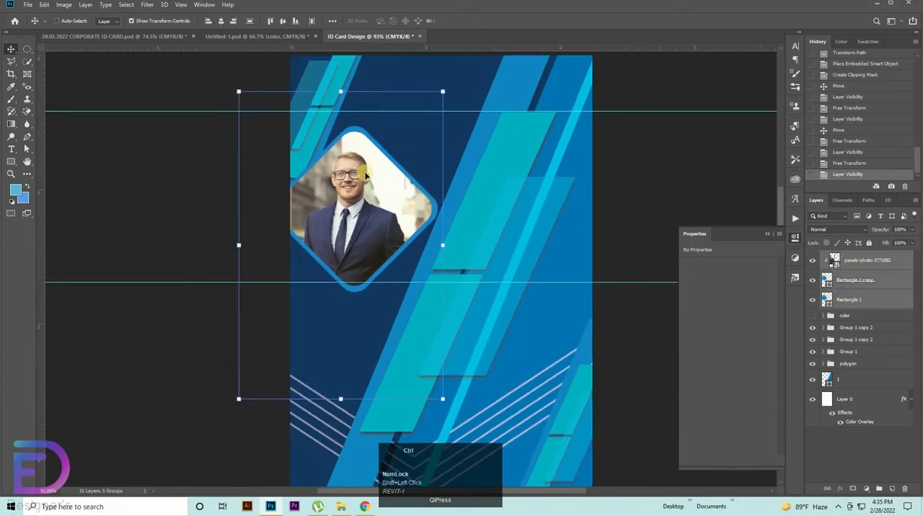
key("ctrl+g")
mouse_move(371, 193)
left_mouse_down()
mouse_move(359, 193)
mouse_move(371, 191)
left_mouse_up()
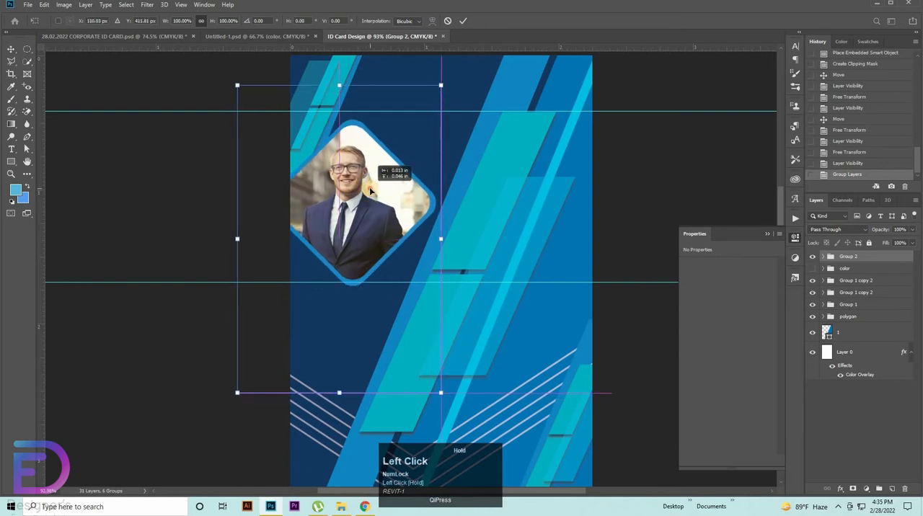
left_click_drag(585, 226, 614, 235)
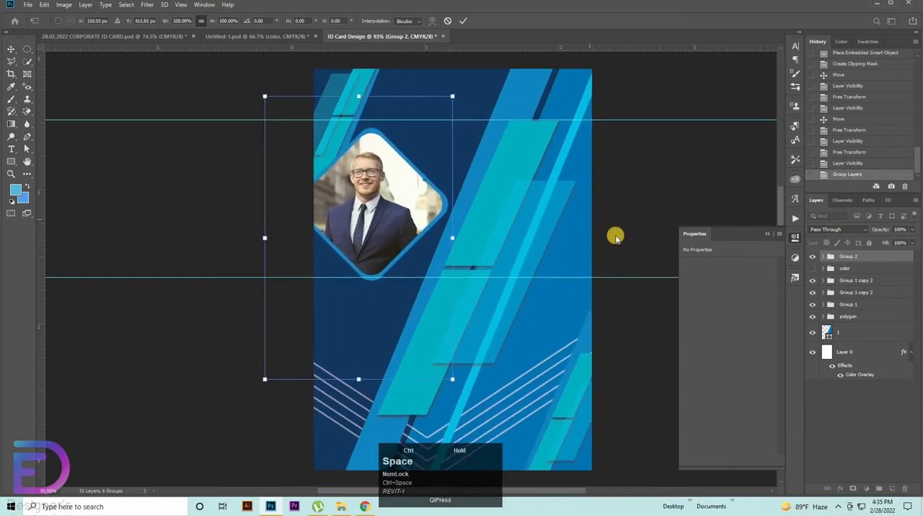
left_click(640, 201)
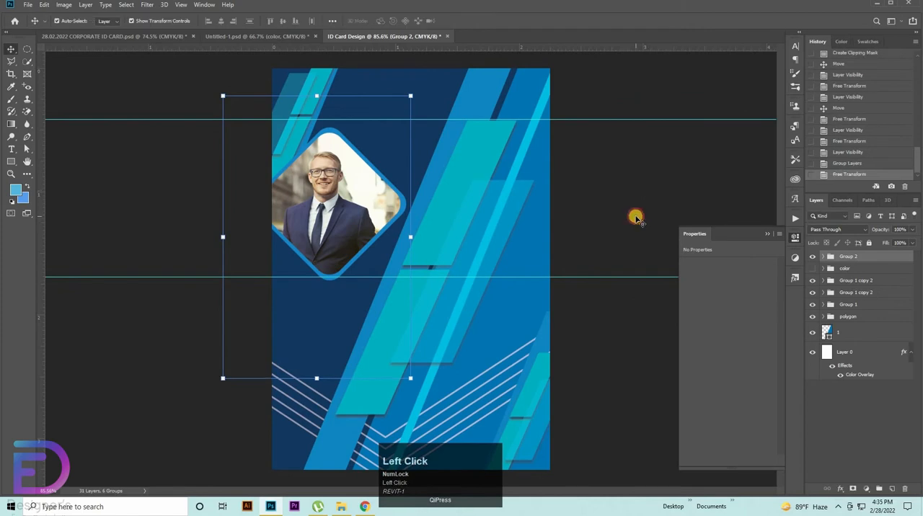
left_click(636, 217)
Step: Copy the logo layer and the information group from Untitled-1.psd into the ID Card Design document
left_click(252, 40)
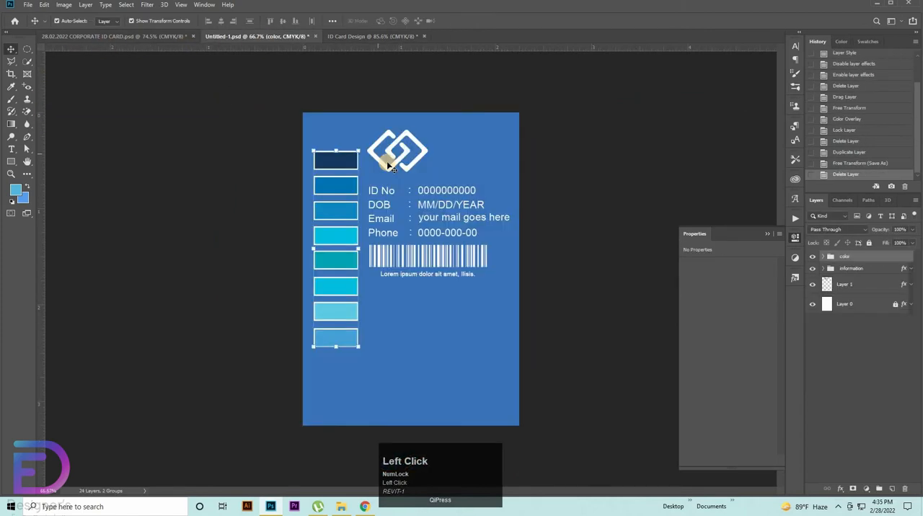
left_click(843, 270)
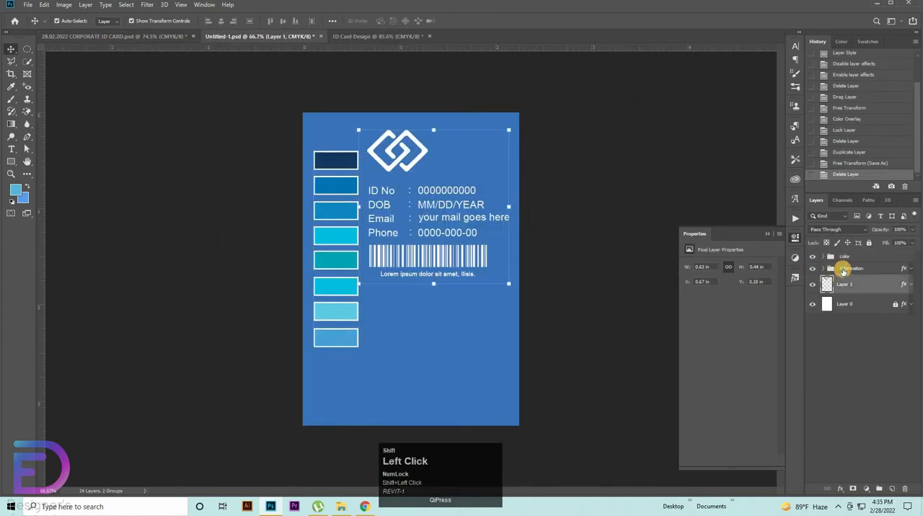
key("ctrl+c")
left_click(361, 39)
key("ctrl+v")
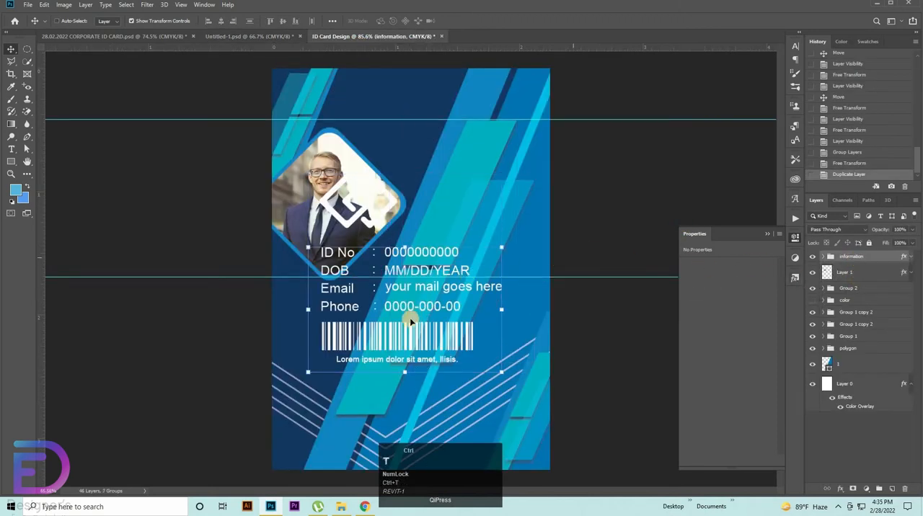
Step: Move the information group below the portrait and shrink the logo to about 0.33 in wide near the card's top edge
left_click_drag(408, 322, 585, 343)
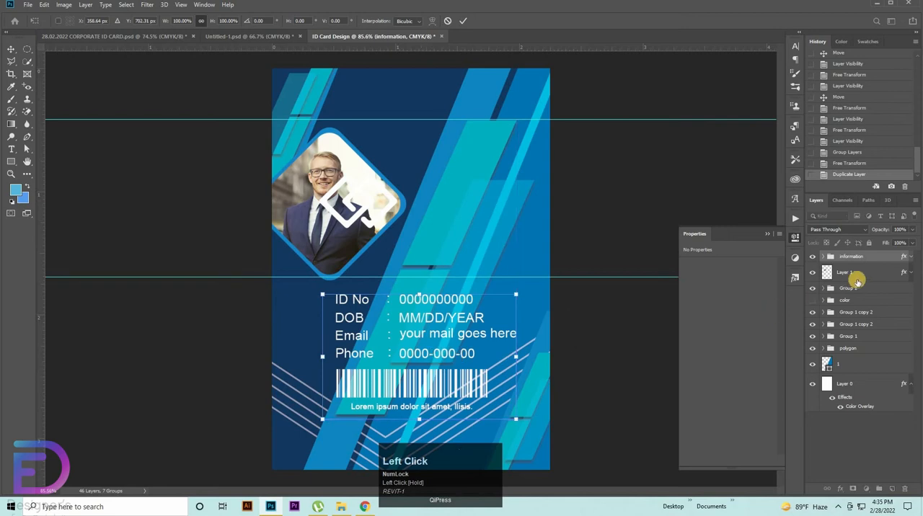
left_click(861, 277)
left_click_drag(339, 220, 449, 100)
left_click(667, 167)
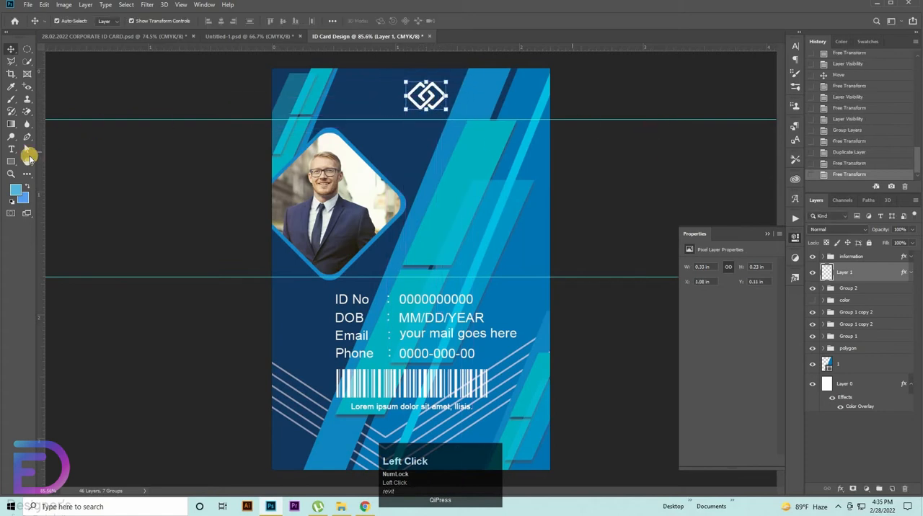
Step: Add the text YOUR LOGO in white 8.01 pt Arial Bold to the right of the portrait
left_click(11, 149)
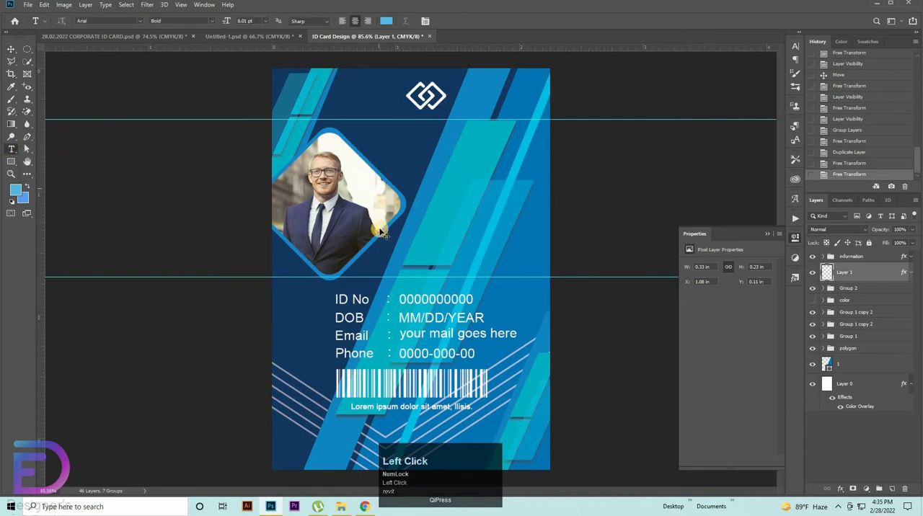
left_click(378, 191)
left_click_drag(380, 229, 440, 202)
left_click(386, 21)
left_click_drag(581, 282, 555, 200)
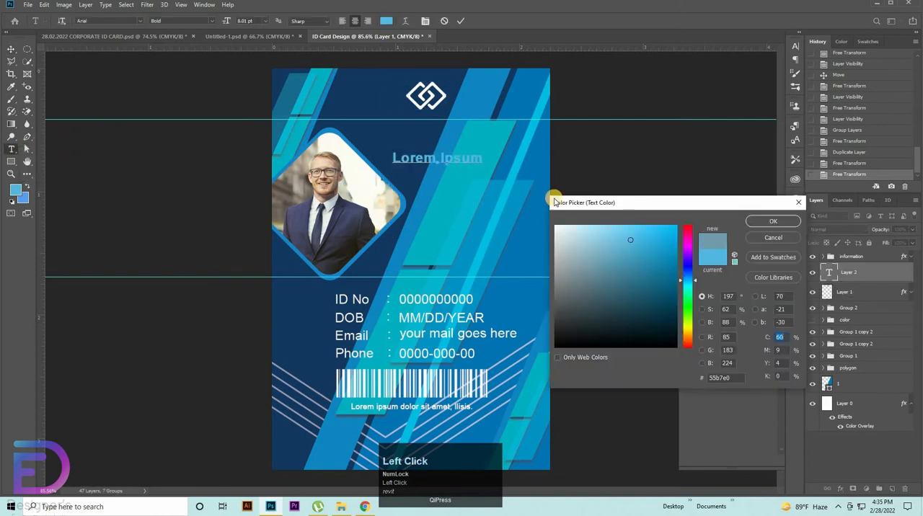
left_click(772, 222)
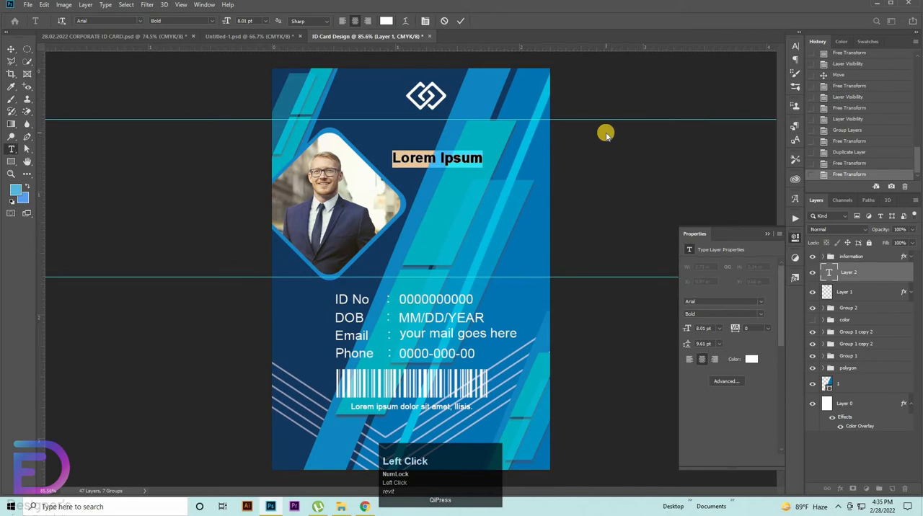
type("Y")
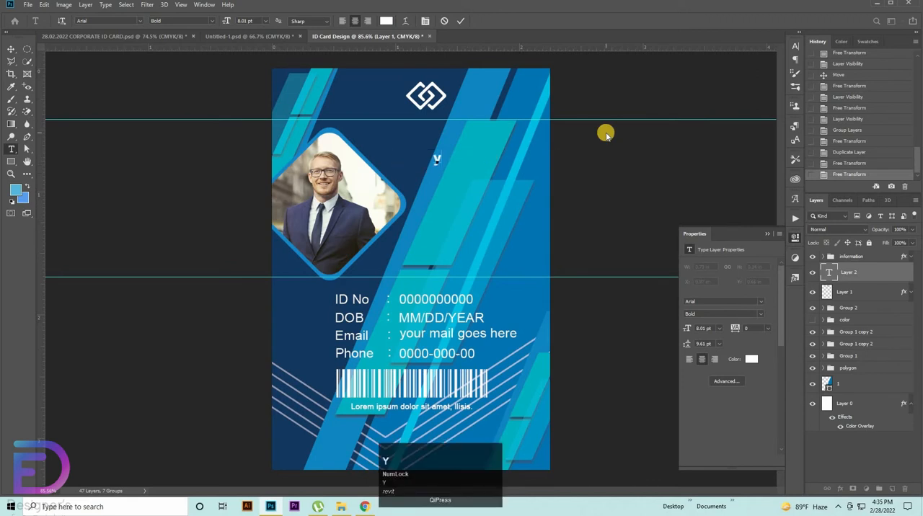
key("Caps_Lock")
type("OUR LOGO")
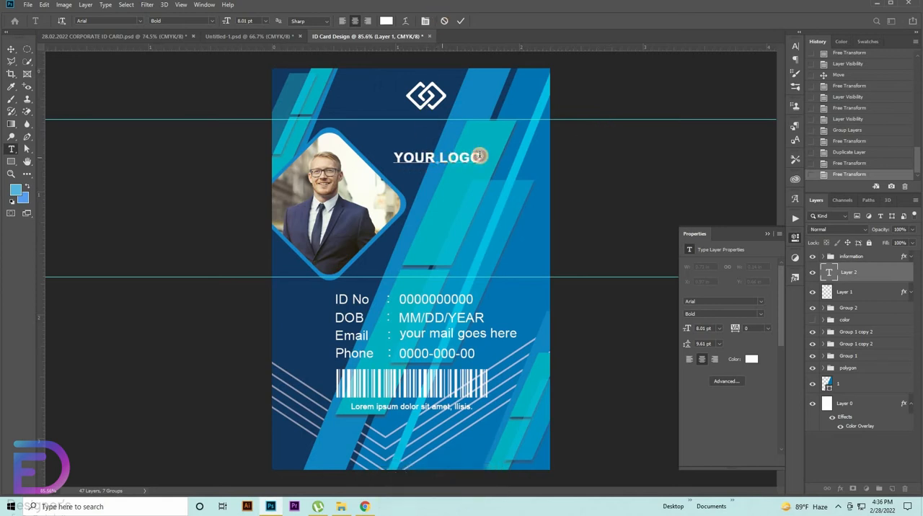
Step: Change the word LOGO to Regular weight and move the YOUR LOGO text directly beside the logo icon
left_click_drag(441, 157, 796, 61)
left_click(794, 47)
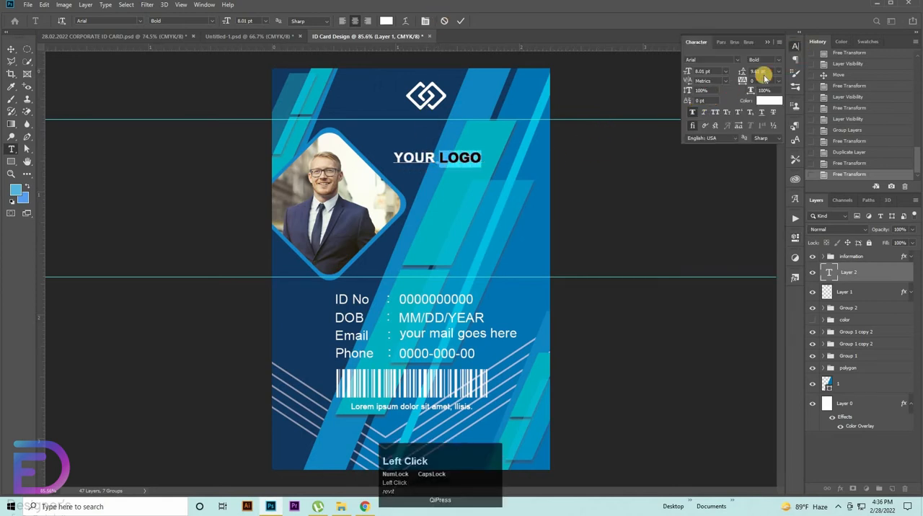
left_click(776, 60)
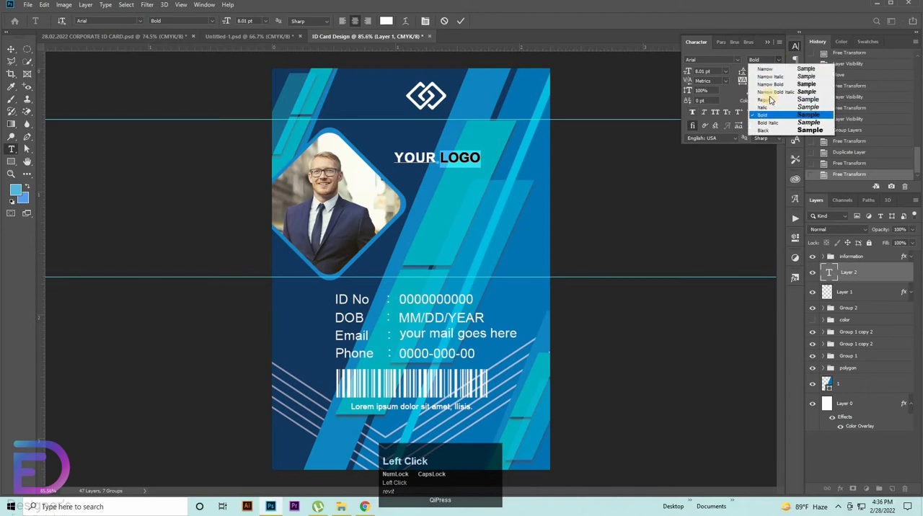
left_click(765, 99)
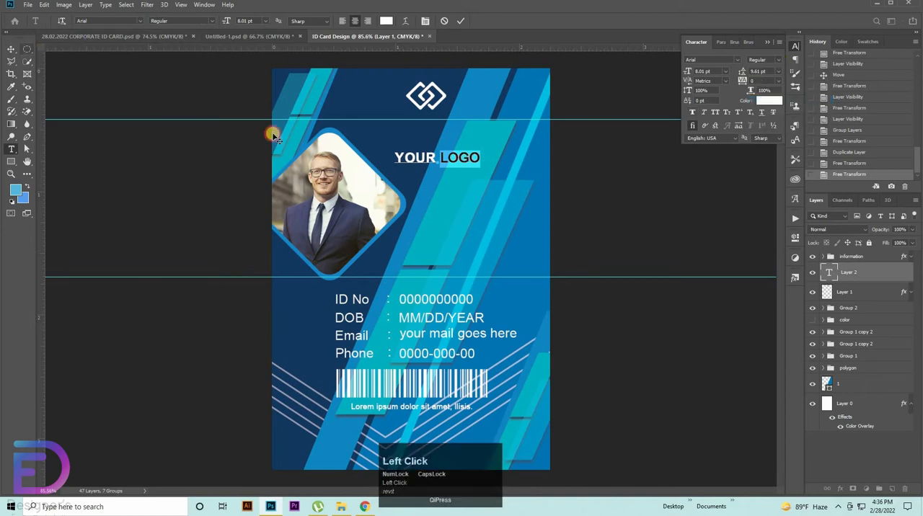
left_click(11, 49)
left_click_drag(508, 108, 542, 81)
Step: Add a new text layer reading YOUE TAGLINE beside the portrait in white 8.01 pt Arial Regular
key("t")
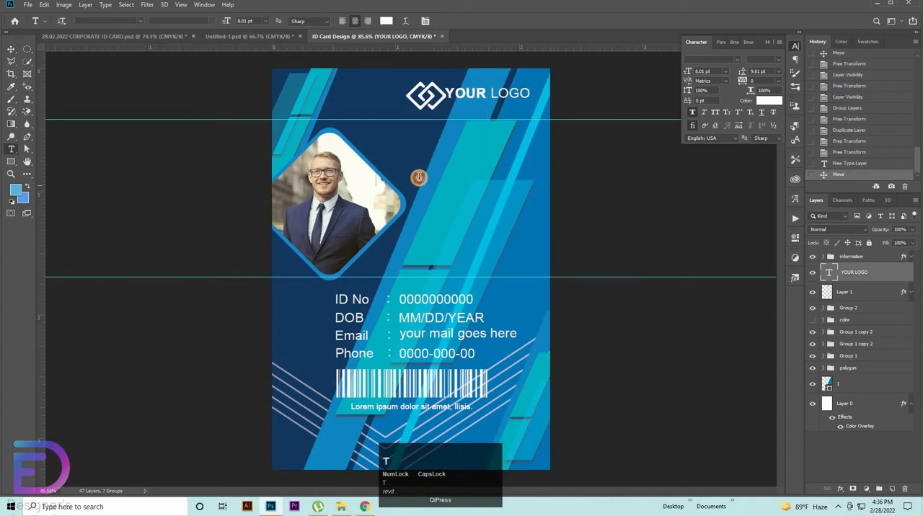
left_click(379, 177)
key("BackSpace")
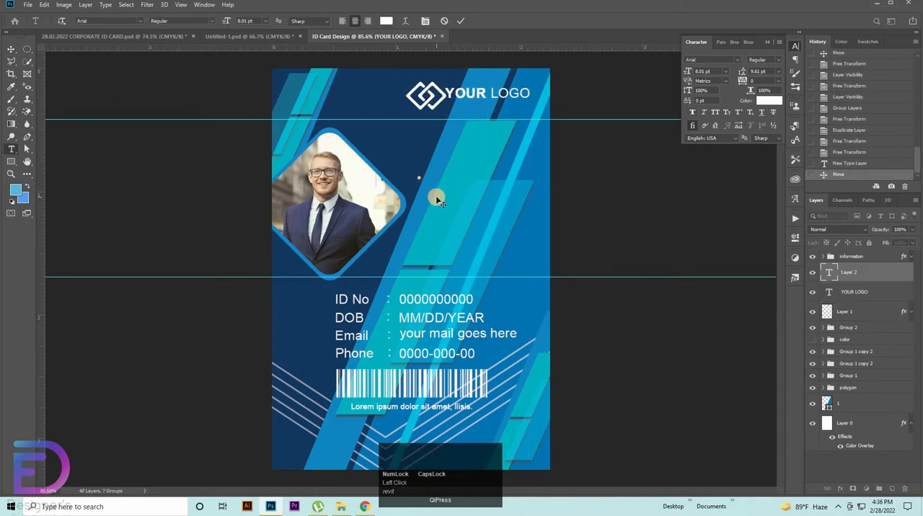
type("YOUE")
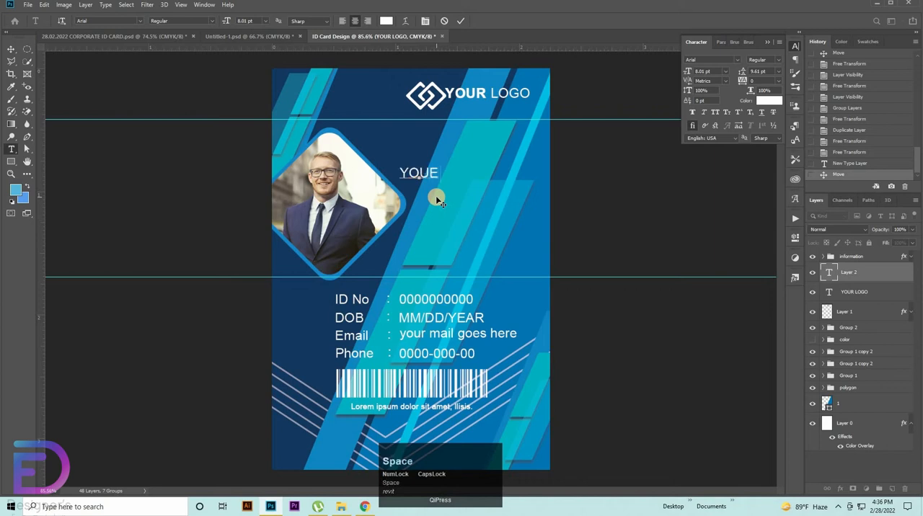
type(" TAGLINE")
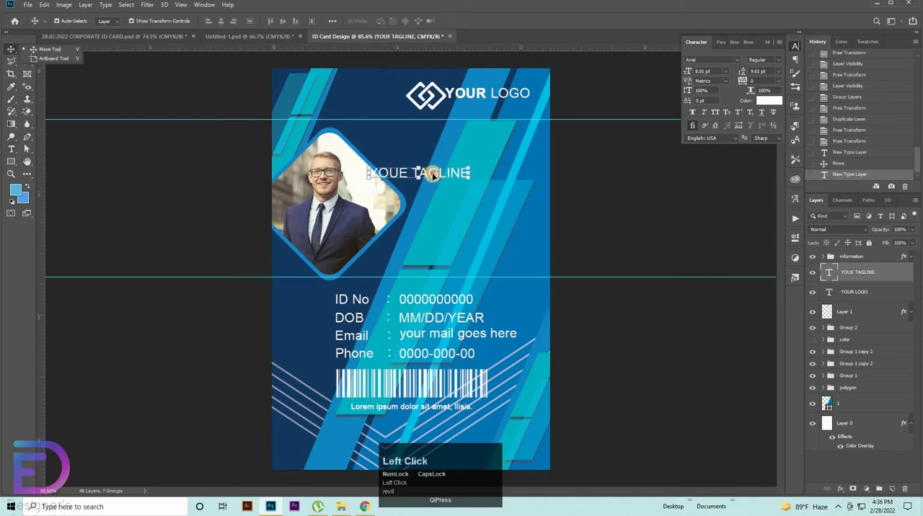
Step: Shrink the tagline to about 5.13 pt directly beneath YOUR LOGO and align both texts by their horizontal centres
left_click_drag(432, 174, 470, 127)
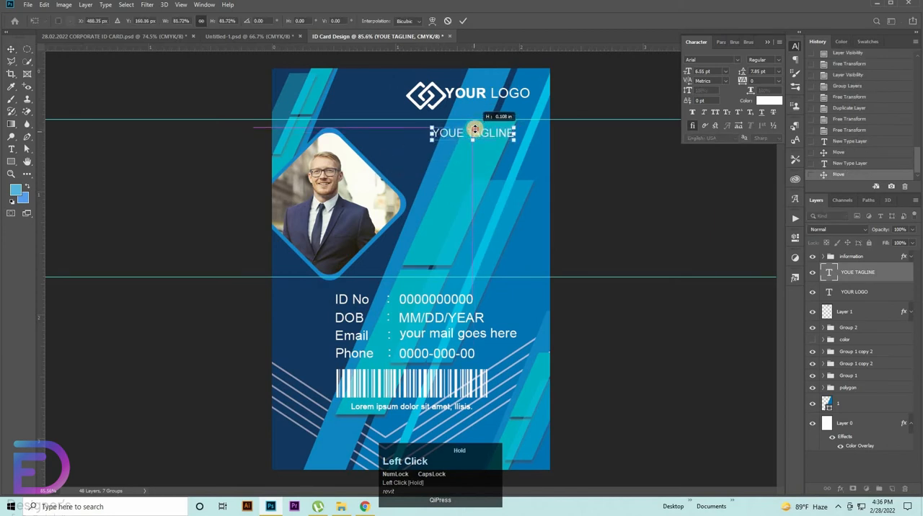
left_click_drag(529, 165, 548, 139)
left_click_drag(548, 140, 484, 261)
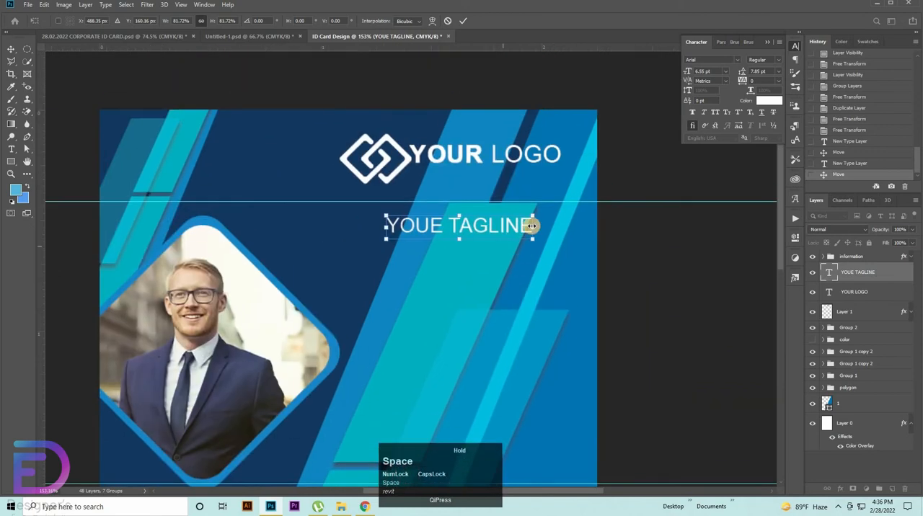
left_click_drag(529, 227, 513, 175)
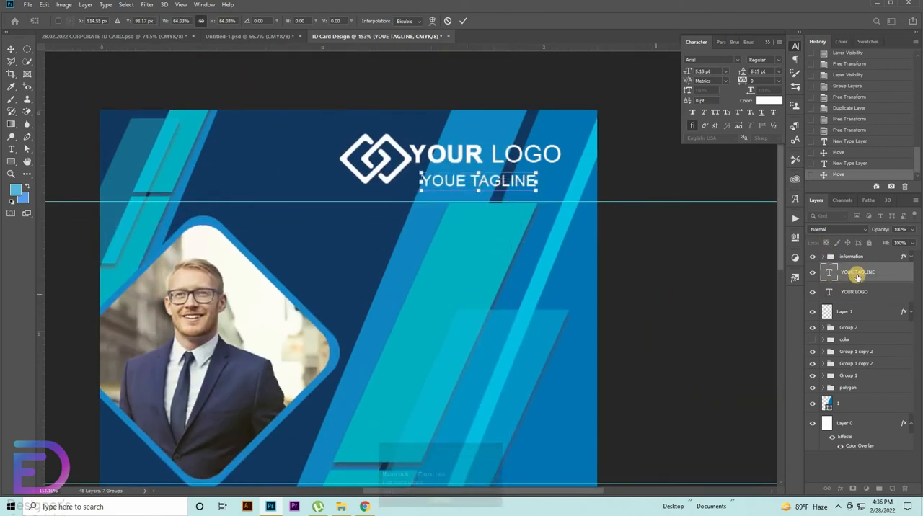
left_click(829, 291, "shift")
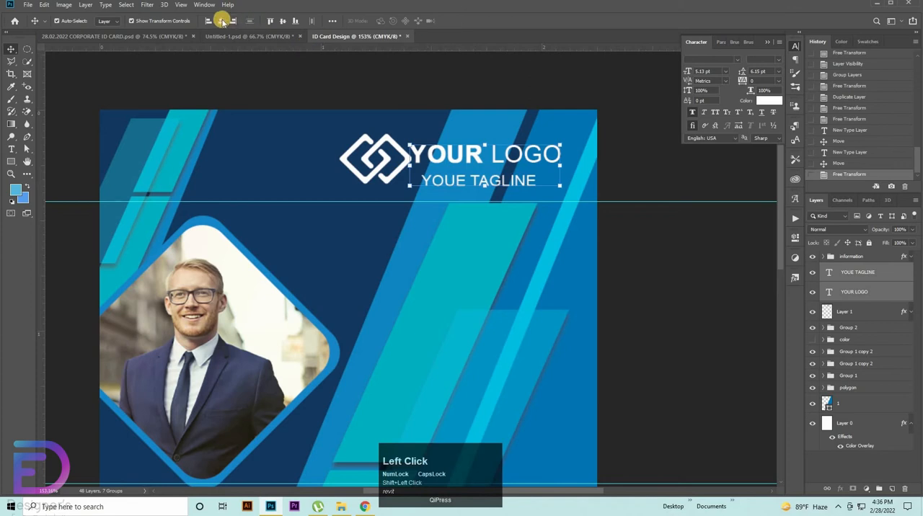
left_click(221, 21)
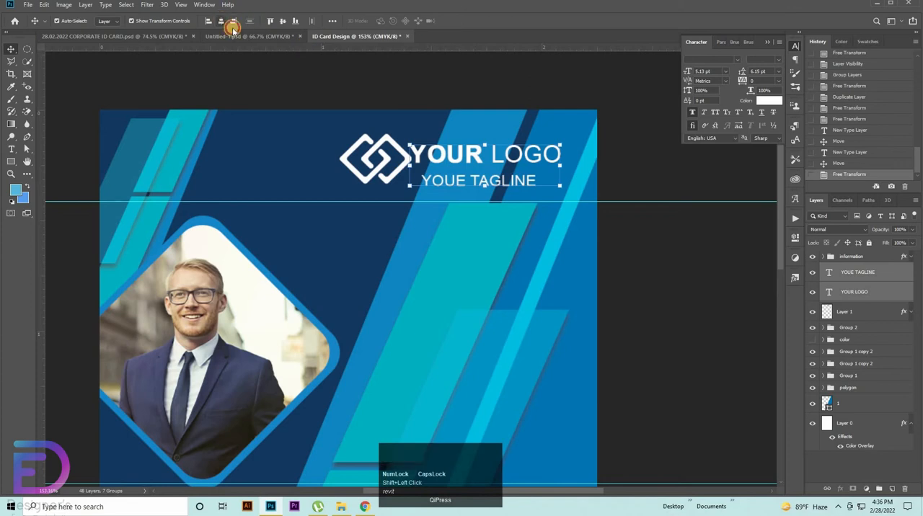
Step: Nudge the YOUE TAGLINE text up so it sits closer beneath YOUR LOGO
left_click(864, 276)
key("Up")
key("Up")
key("Up")
key("Up")
key("Up")
key("Up")
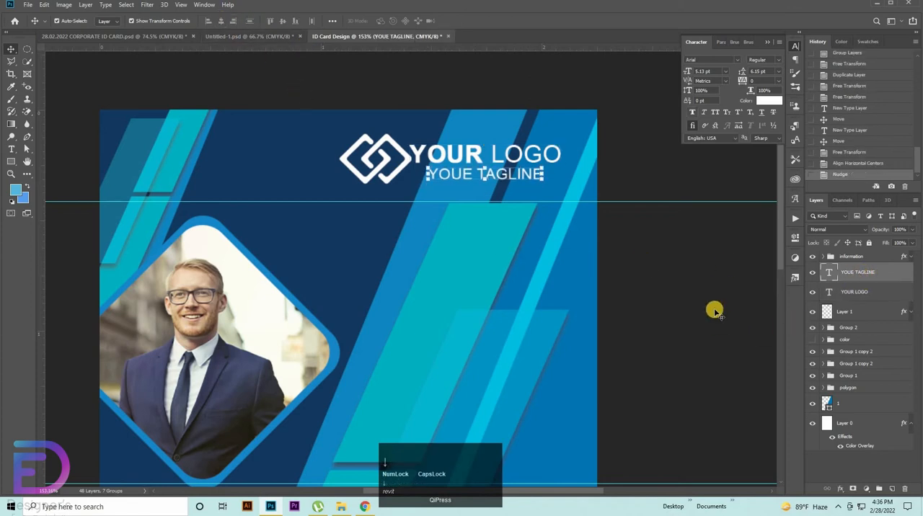
left_click(775, 274)
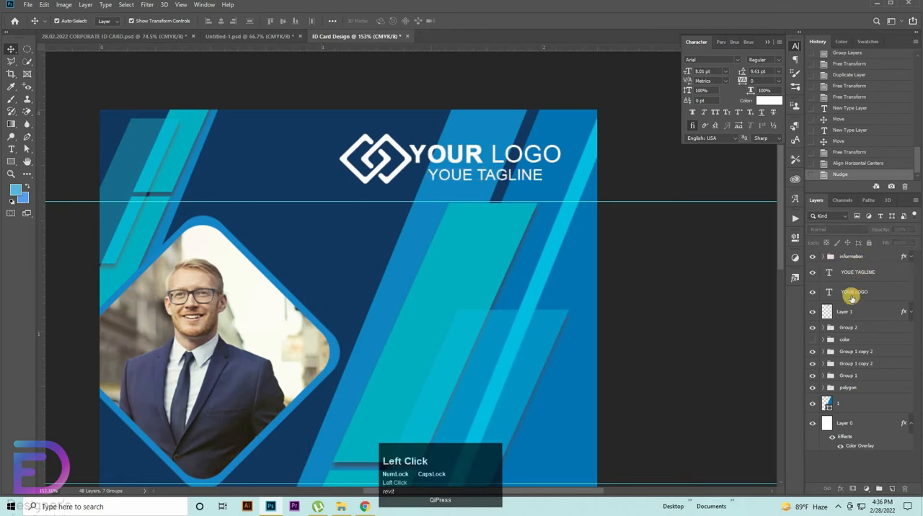
Step: Try to align the logo icon and both text lines by their vertical centres, and undo the alignment
left_click(846, 315)
left_click(854, 275, "shift")
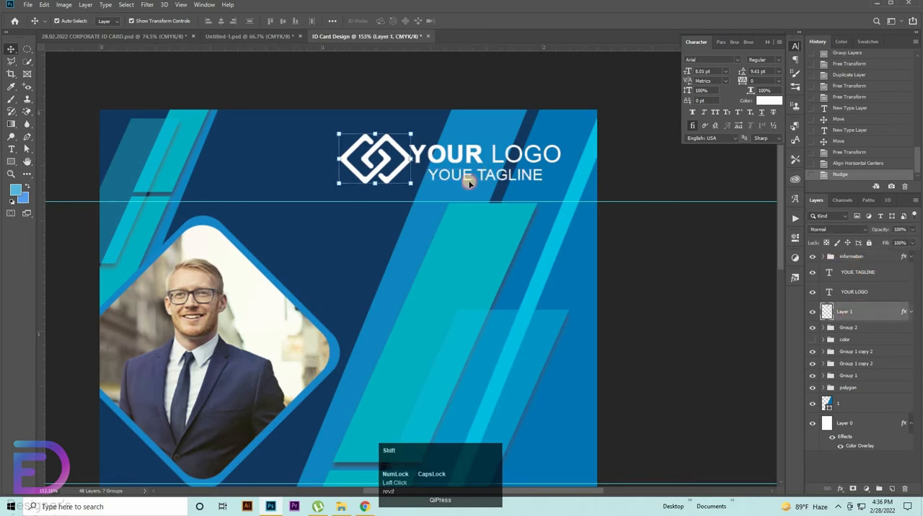
left_click(284, 20)
key("ctrl+x")
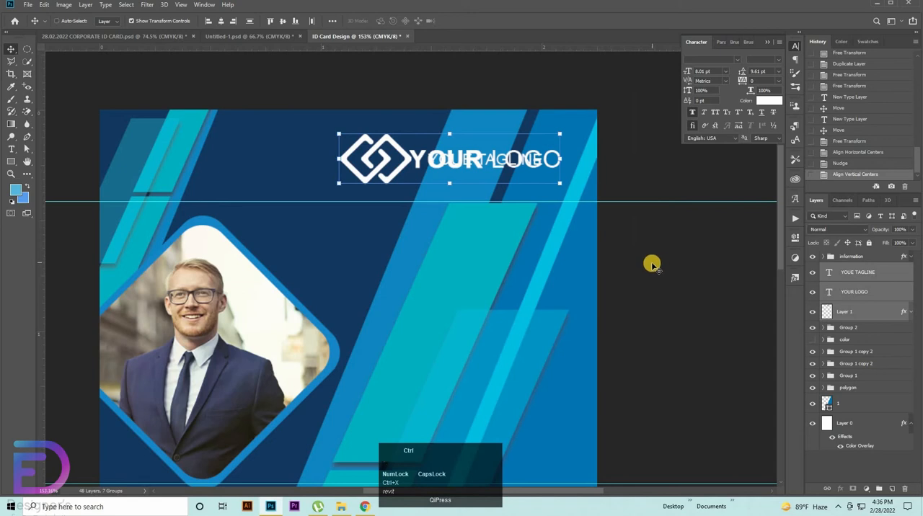
key("ctrl+z")
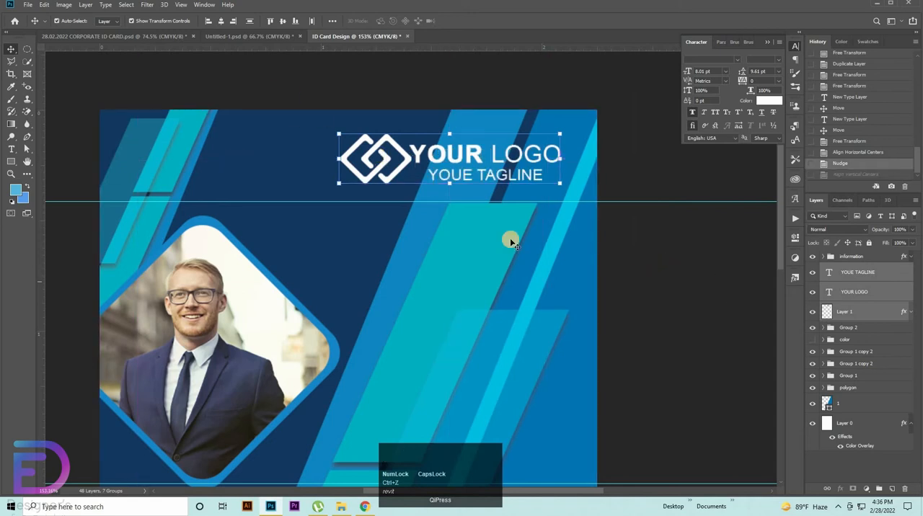
Step: Move the logo icon slightly down beside the two text lines and nudge it left to open a gap
left_click(361, 179)
left_click_drag(365, 180, 447, 180)
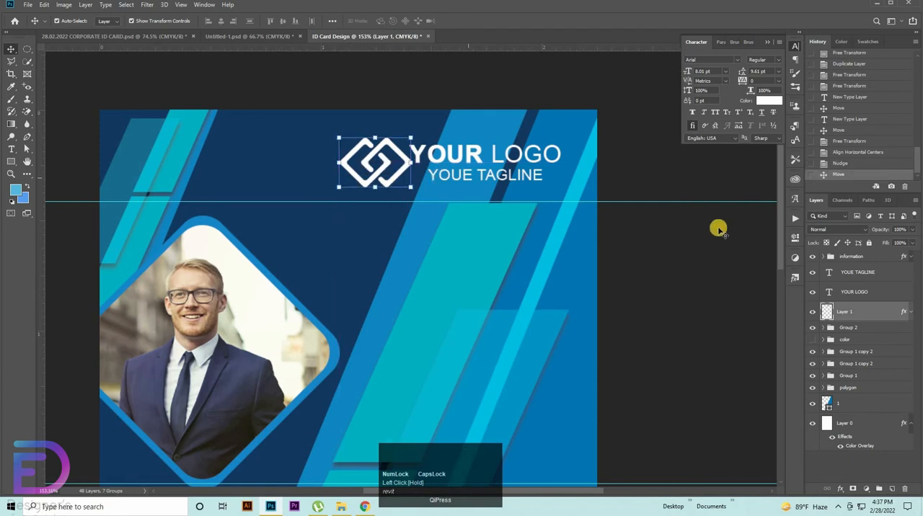
key("Left")
key("Left")
key("Left")
key("Left")
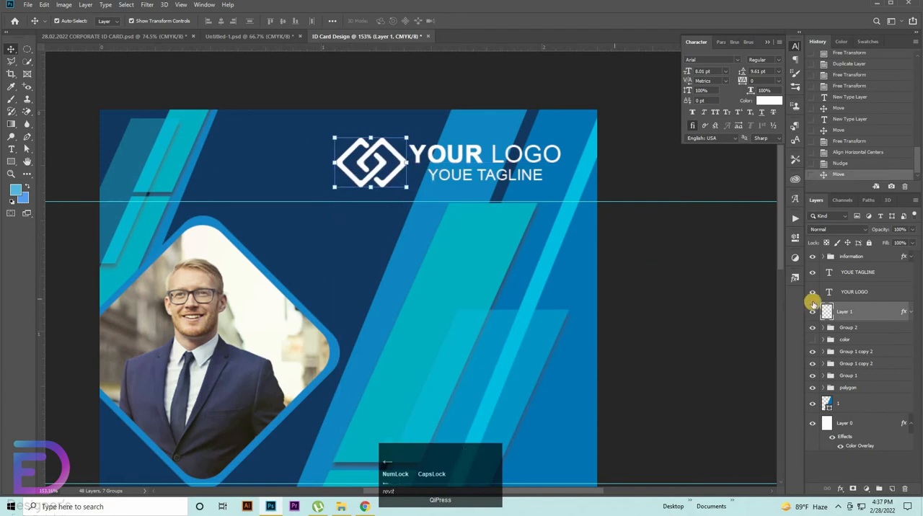
Step: Group the logo icon with both text lines, and resize and reposition the group above the upper guide
left_click(865, 324)
left_click(865, 279, "shift")
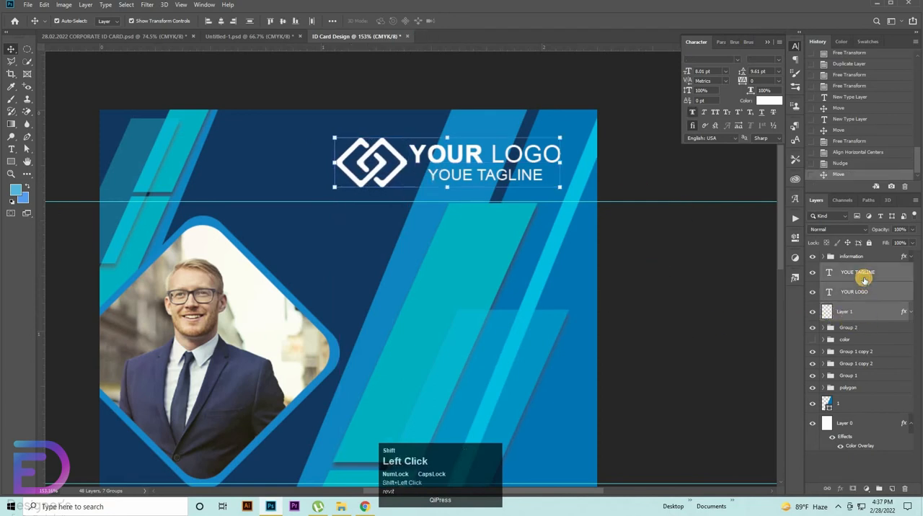
key("ctrl+g")
left_click_drag(447, 138, 446, 183)
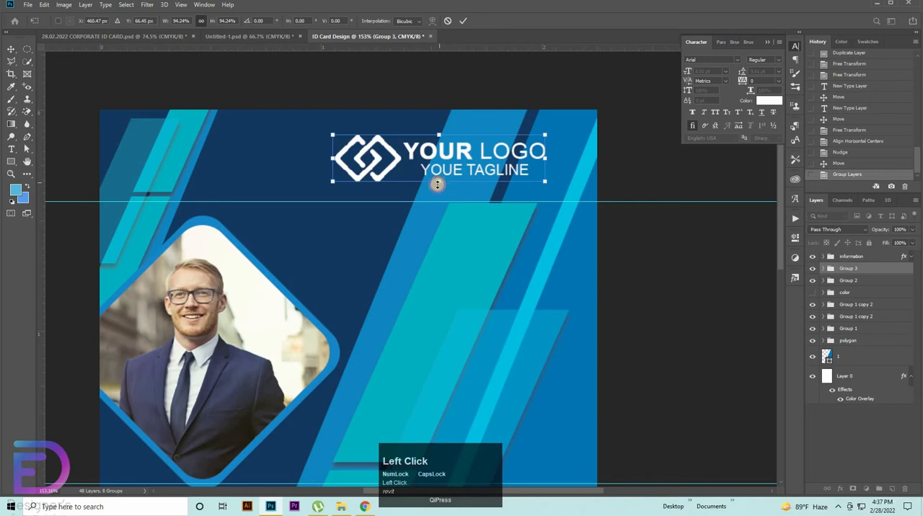
left_click_drag(437, 185, 437, 189)
key("Return")
Step: Show the hidden color swatch group and move it to the top of the layer stack
key("ctrl+space")
left_click_drag(575, 253, 544, 221)
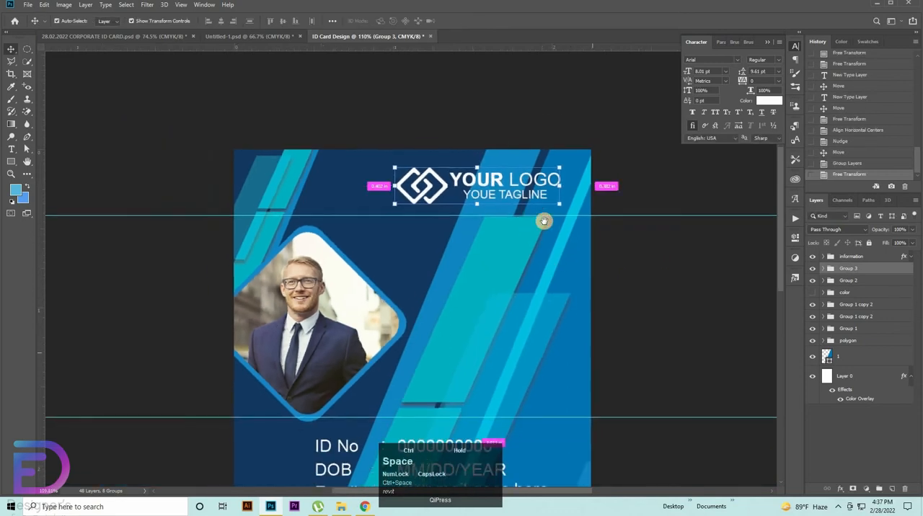
left_click_drag(579, 359, 489, 223)
key("ctrl+space")
key("space")
left_click_drag(601, 329, 590, 350)
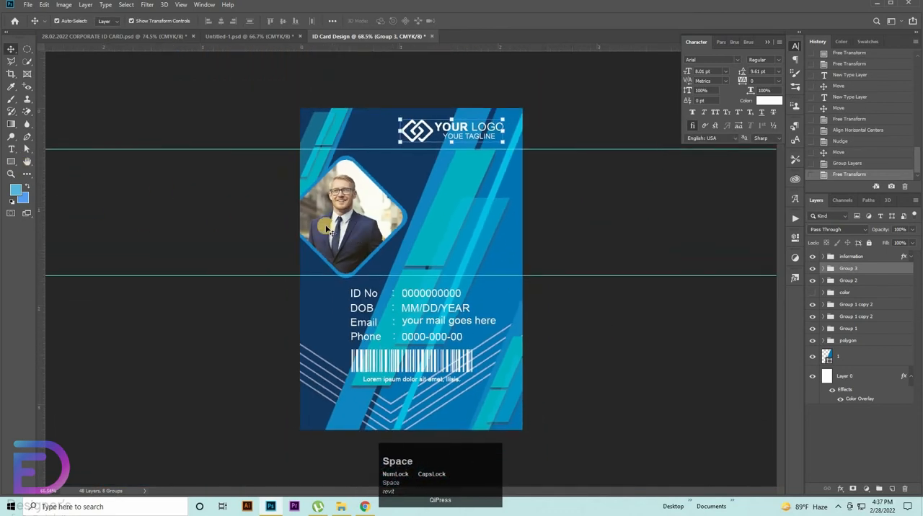
left_click(809, 293)
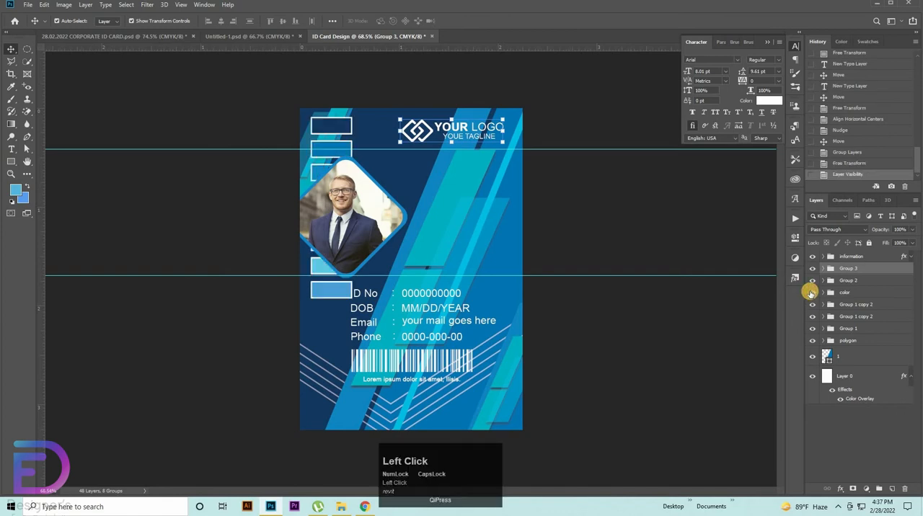
left_click_drag(849, 296, 869, 254)
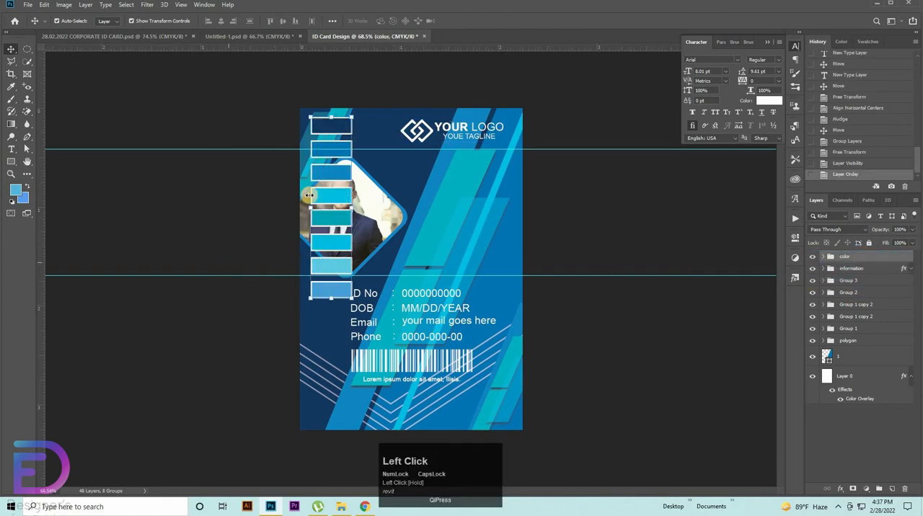
Step: Draw a rectangle about 486 by 183 px from the portrait to the card's right edge and round its corners to 56 px
right_click(11, 161)
left_click(68, 157)
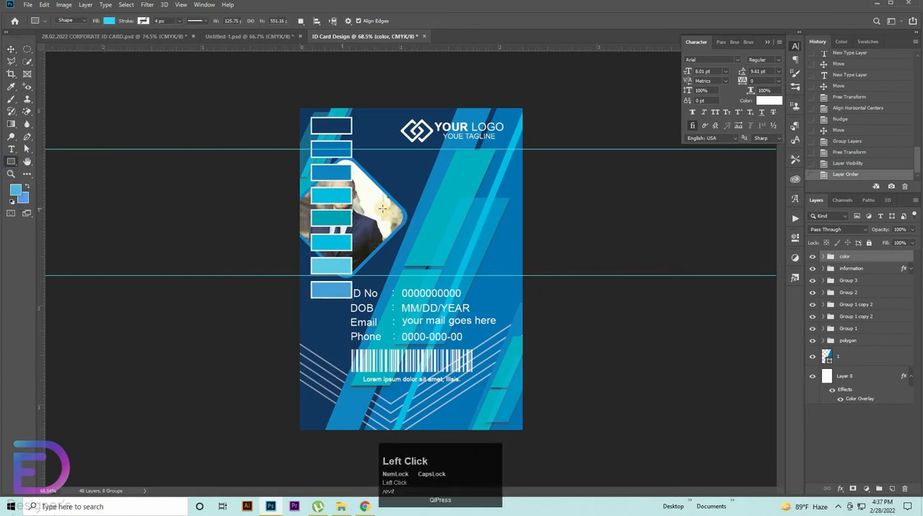
left_click_drag(440, 235, 522, 249)
key("space")
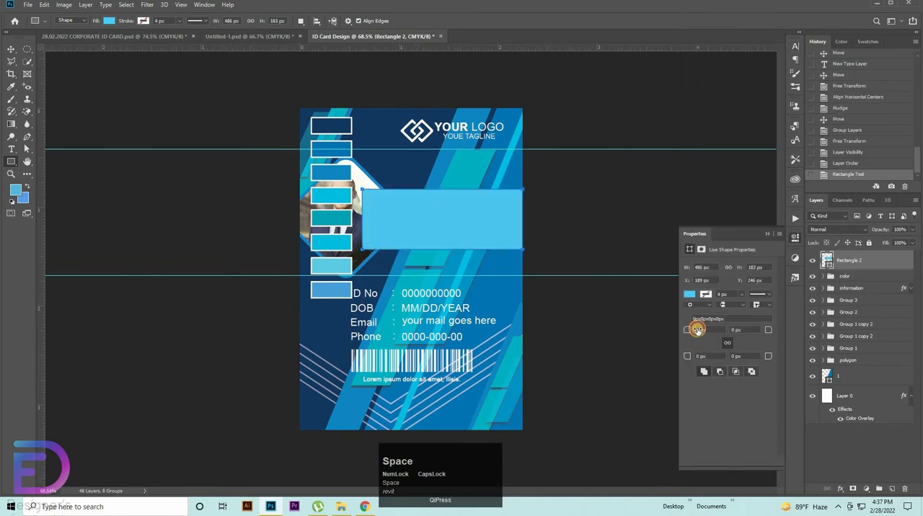
mouse_move(697, 329)
left_mouse_down()
mouse_move(711, 333)
mouse_move(693, 328)
left_mouse_up()
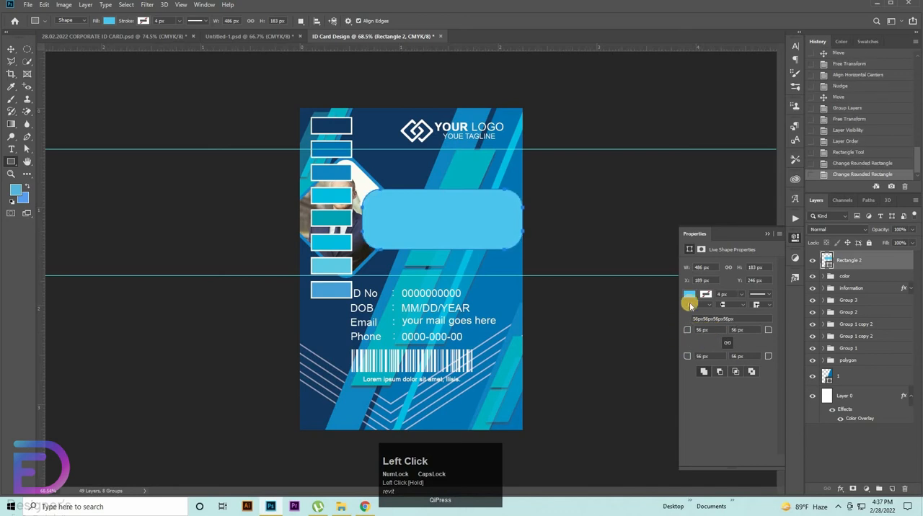
Step: Recolour the rounded rectangle with light blue 5dcae6 sampled from the second-lowest colour swatch
left_click(692, 301)
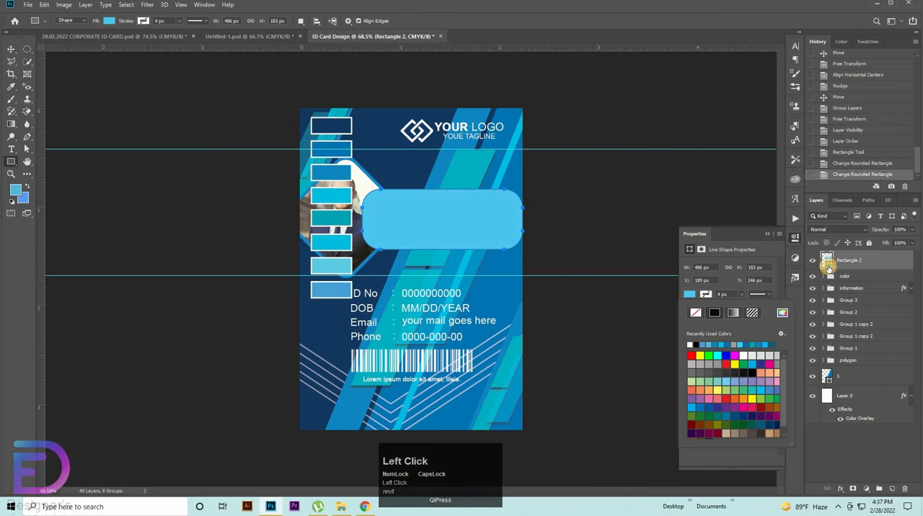
double_click(827, 263)
left_click(332, 262)
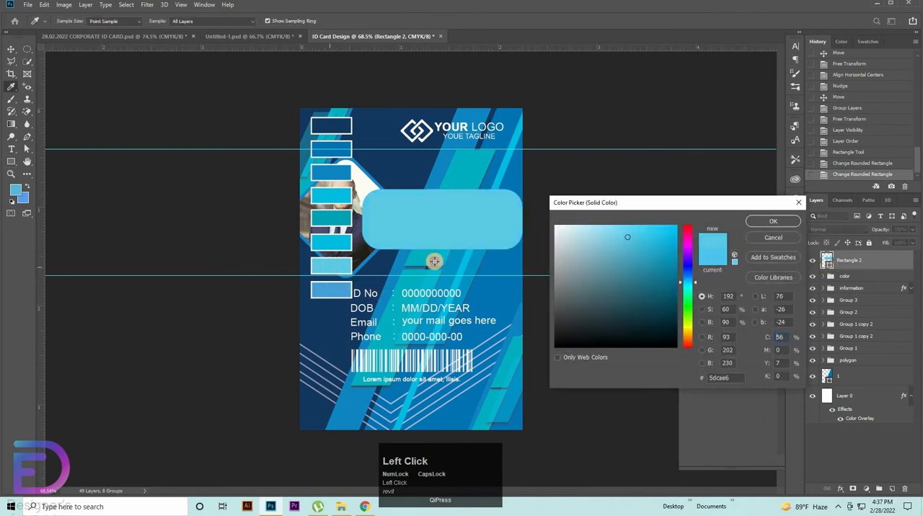
left_click(785, 222)
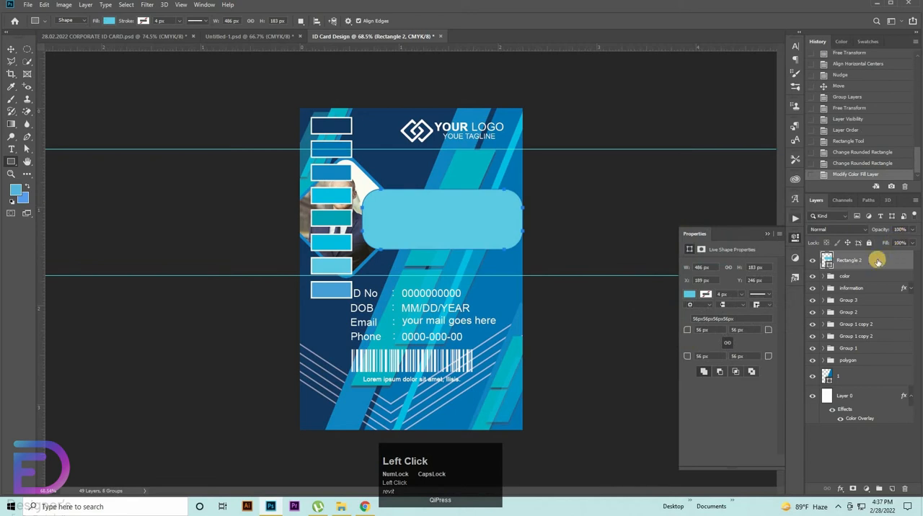
Step: Move the rounded rectangle's layer down the stack to directly beneath the portrait's Group 2
left_click_drag(862, 257, 863, 304)
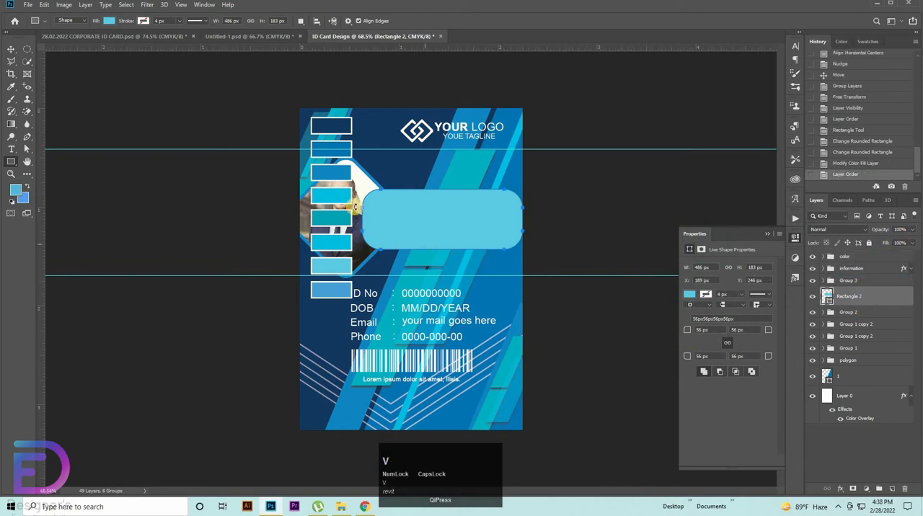
key("v")
left_click(858, 310)
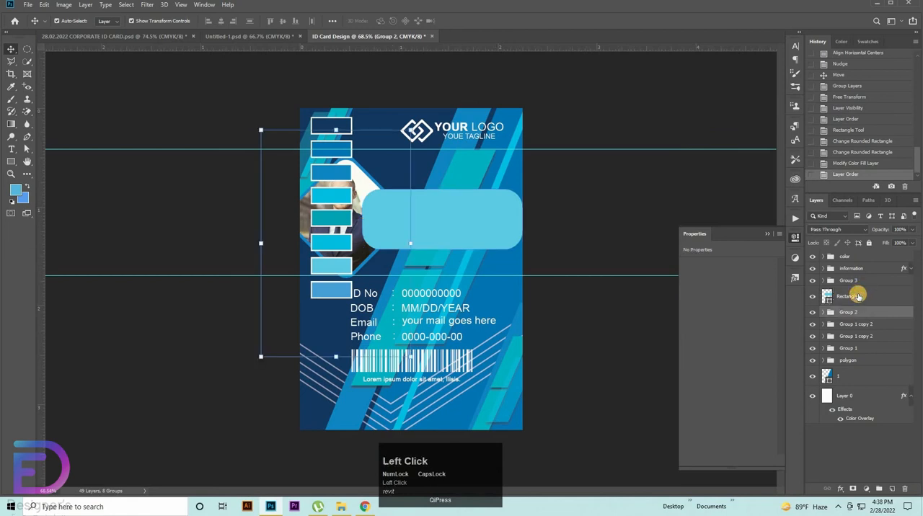
left_click_drag(858, 297, 855, 316)
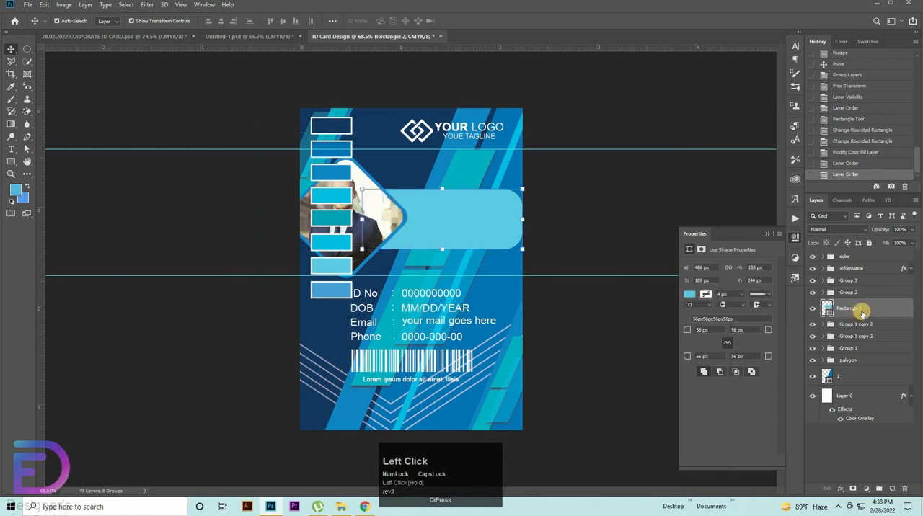
Step: Set the rounded rectangle's layer opacity to 80% and its fill to 60%
left_click(903, 229)
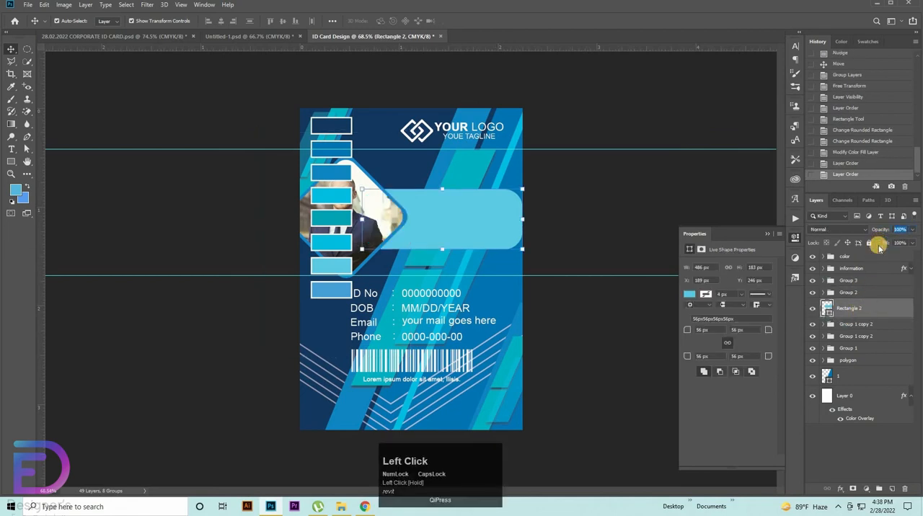
type("65")
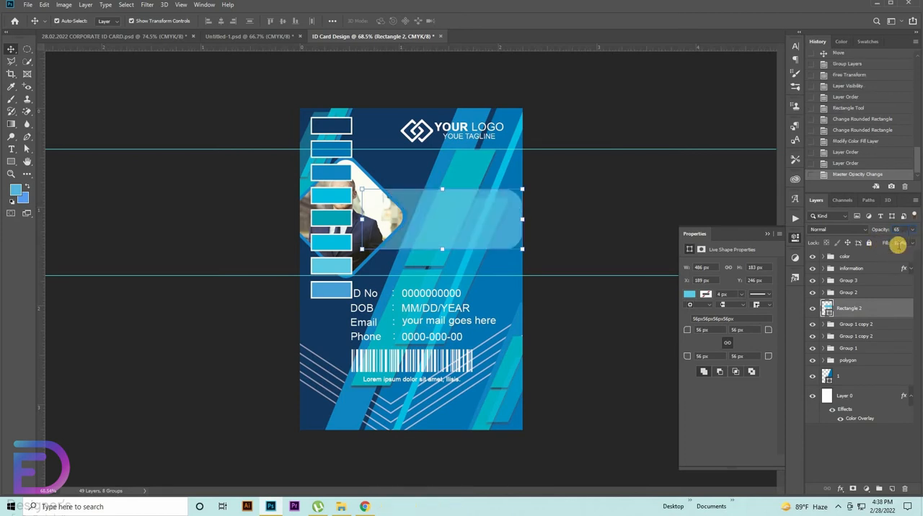
left_click(870, 242, "shift")
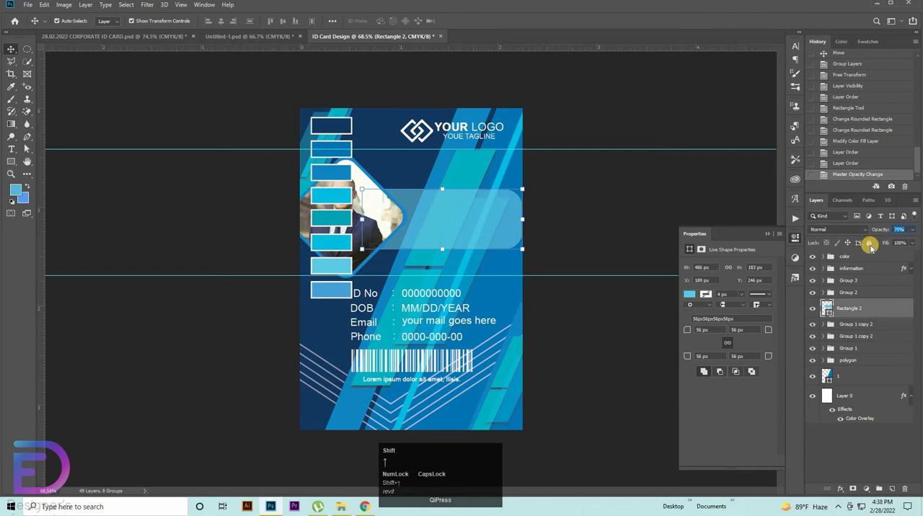
left_click_drag(869, 245, 892, 246)
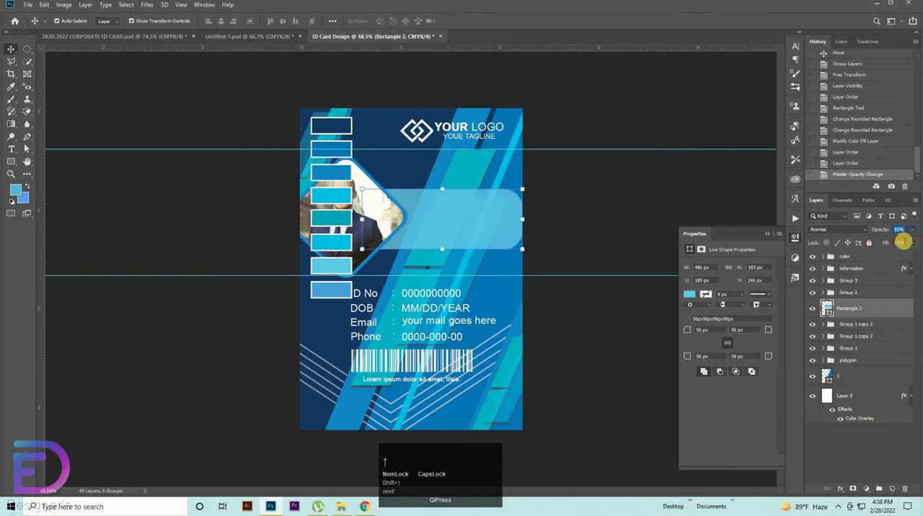
left_click(881, 245)
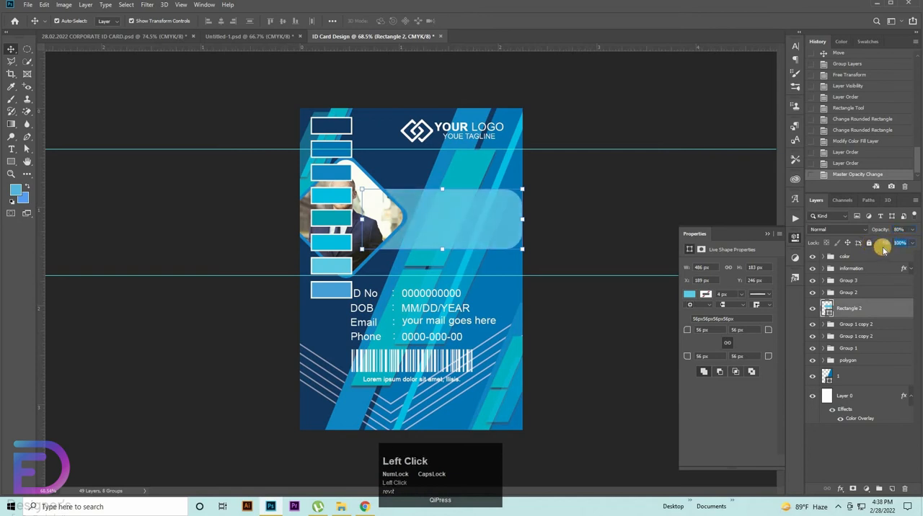
type("60")
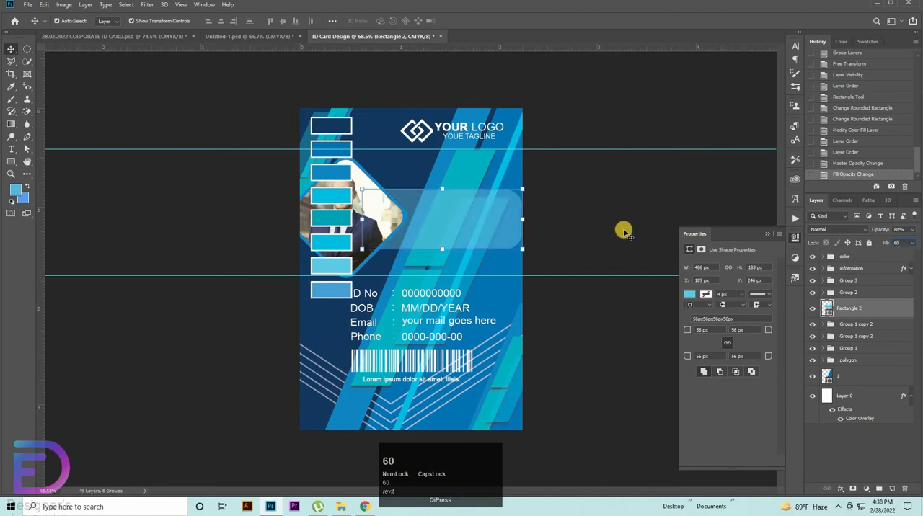
Step: Widen the rounded rectangle leftward to about 492 px and align it with the portrait group by vertical centres
left_click_drag(362, 220, 360, 220)
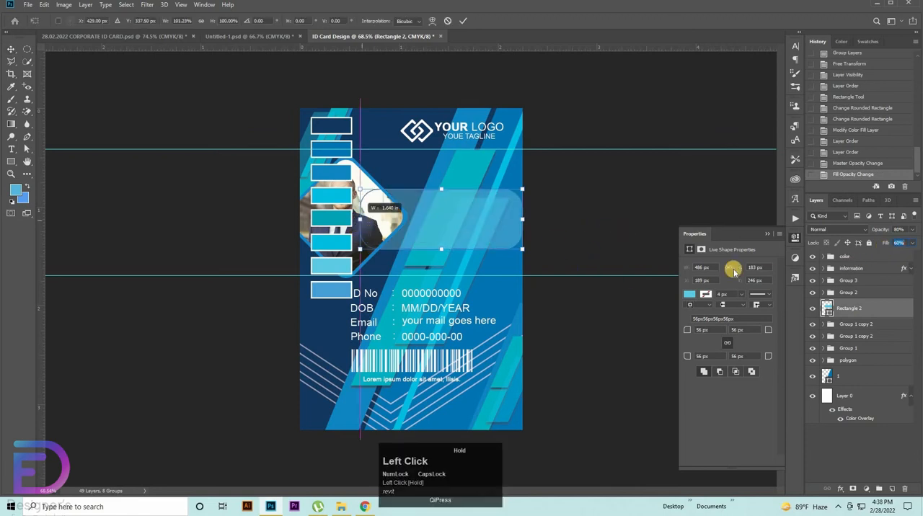
left_click(843, 293)
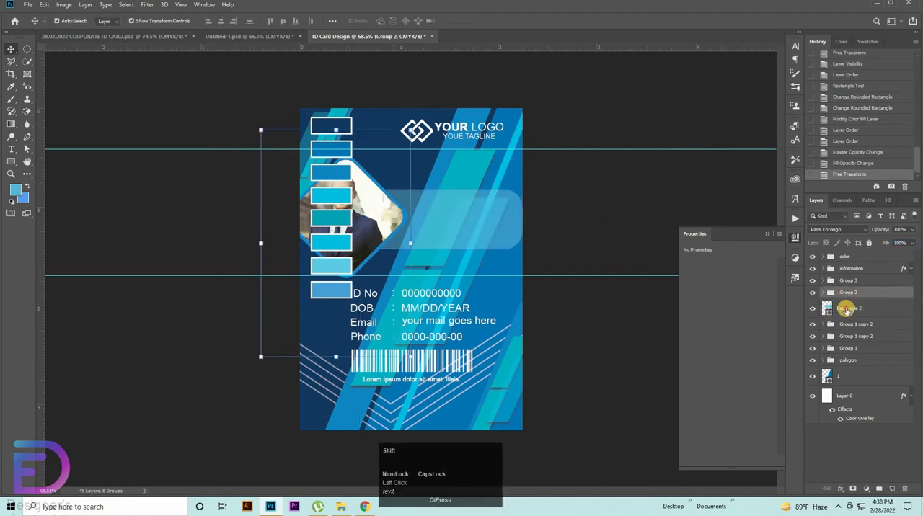
left_click(846, 309, "shift")
left_click(285, 20)
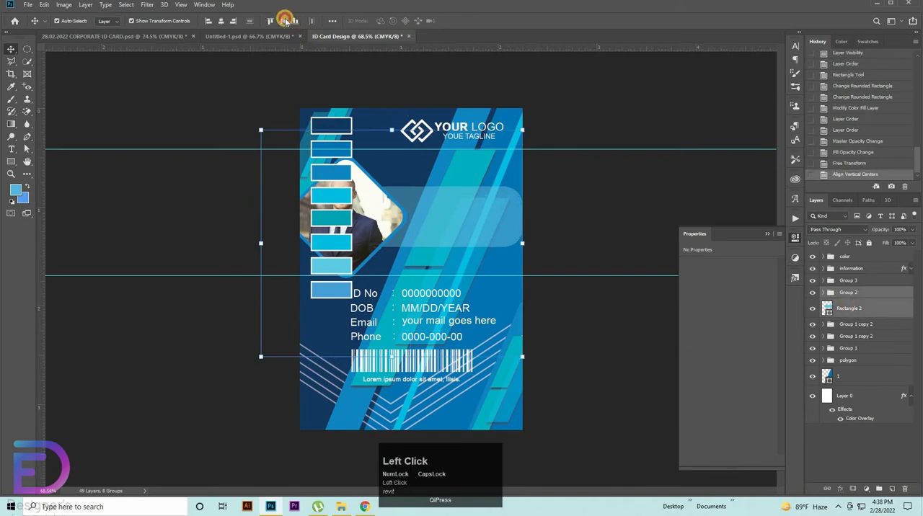
left_click(458, 228)
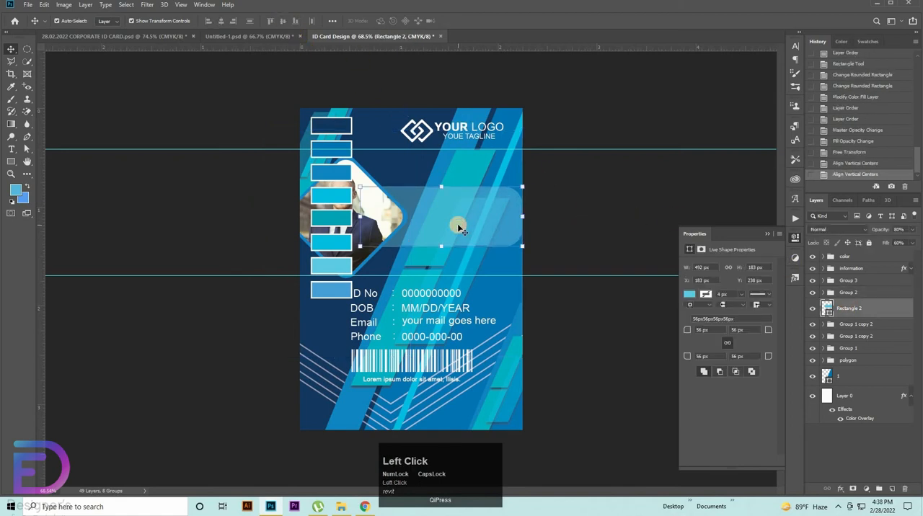
Step: Duplicate the translucent rounded rectangle, placing the copy down and to the left at about X 126 px, Y 281 px
left_click(11, 150)
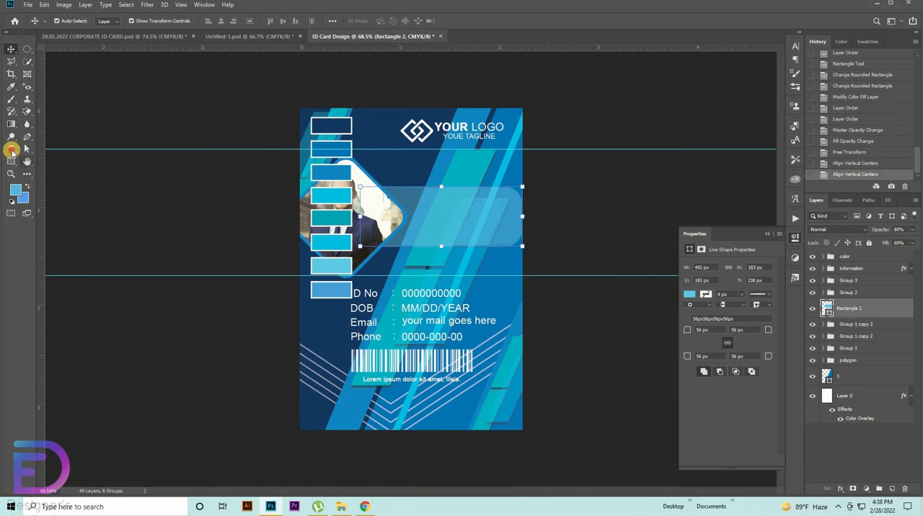
left_click(11, 49)
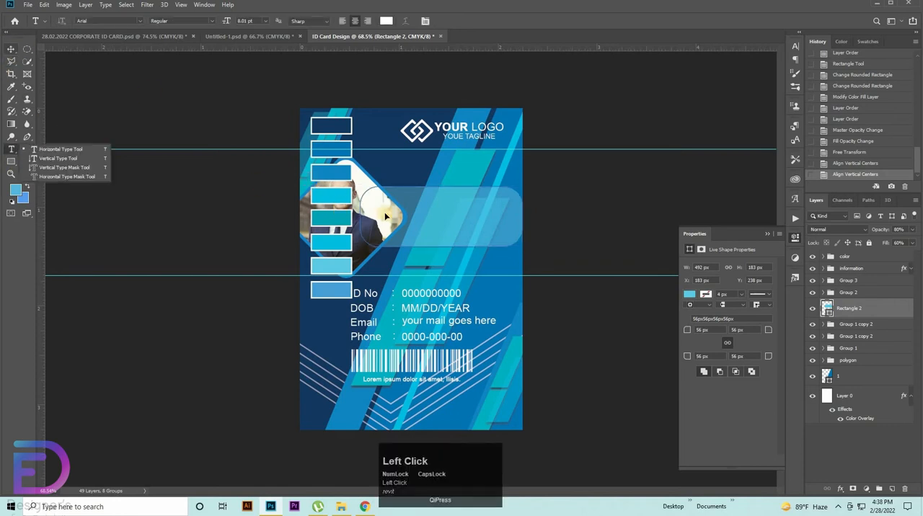
left_click(436, 222, "alt")
left_click_drag(436, 223, 423, 206)
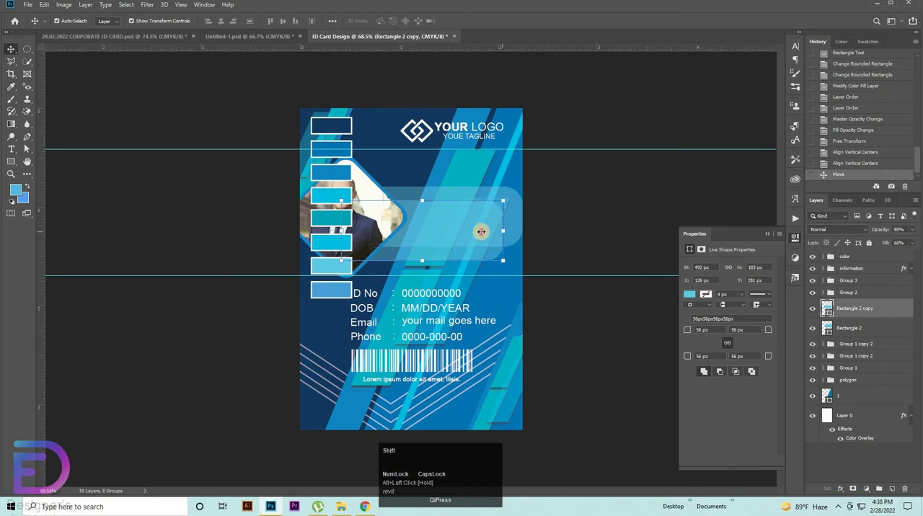
Step: Shrink the copied rounded rectangle to about 328 × 67 px inside the larger panel and set its opacity and fill to 100%
mouse_move(482, 231)
left_mouse_down()
mouse_move(467, 234)
mouse_move(472, 230)
mouse_move(447, 220)
mouse_move(377, 227)
mouse_move(428, 218)
mouse_move(485, 226)
left_mouse_up()
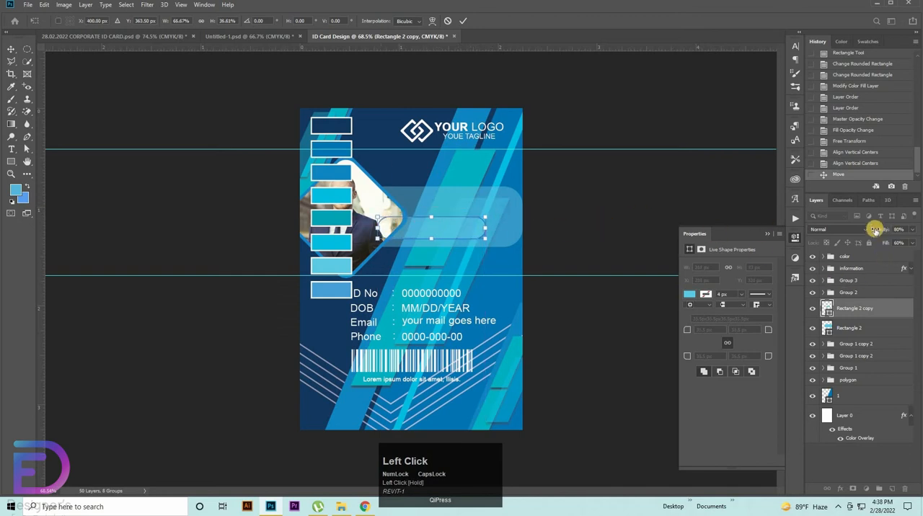
left_click_drag(920, 246, 922, 246)
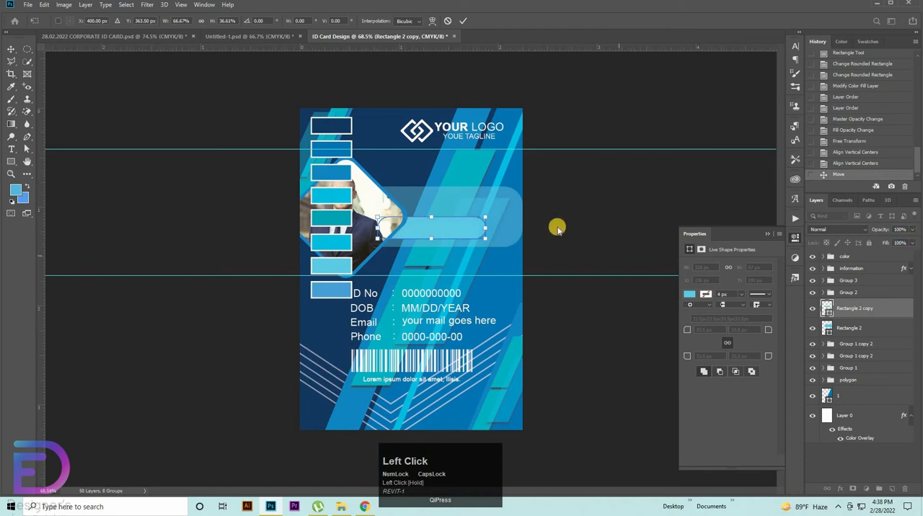
double_click(426, 235)
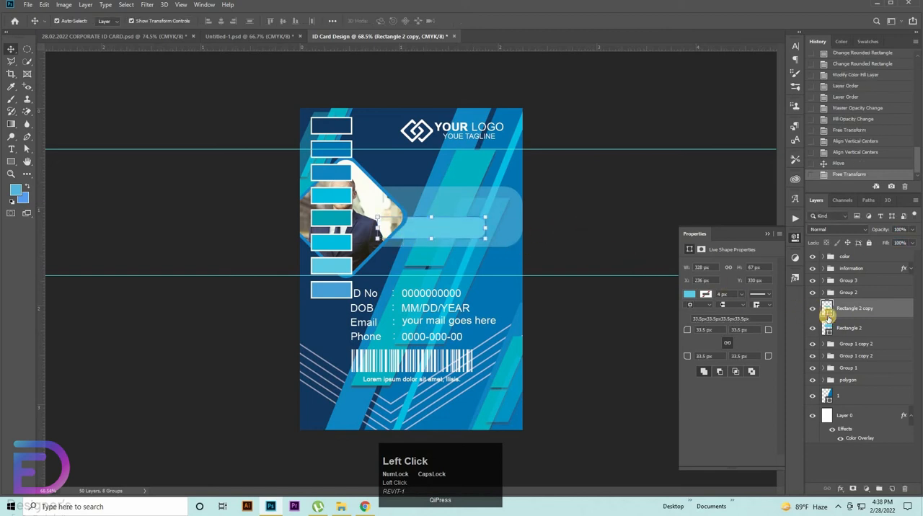
Step: Recolour the small rounded bar with the lighter blue #47a0d9 sampled from the card's colour swatches
double_click(822, 315)
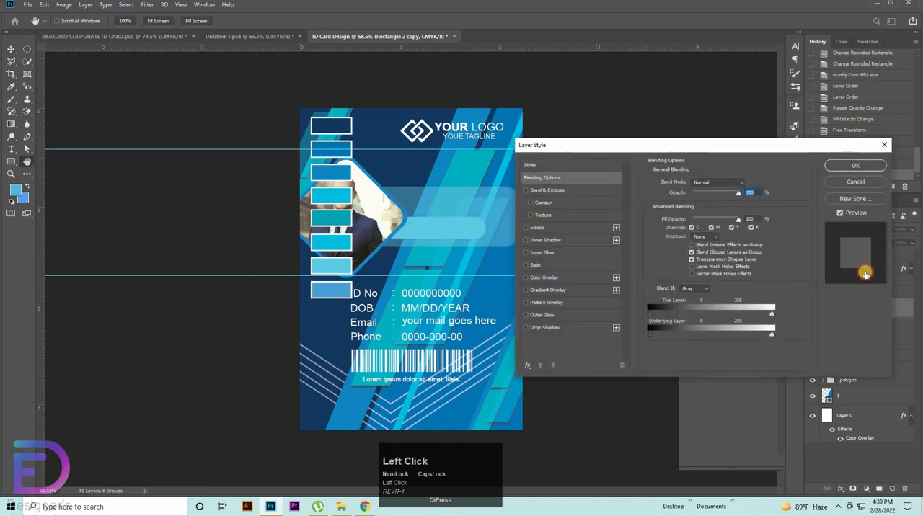
left_click(872, 184)
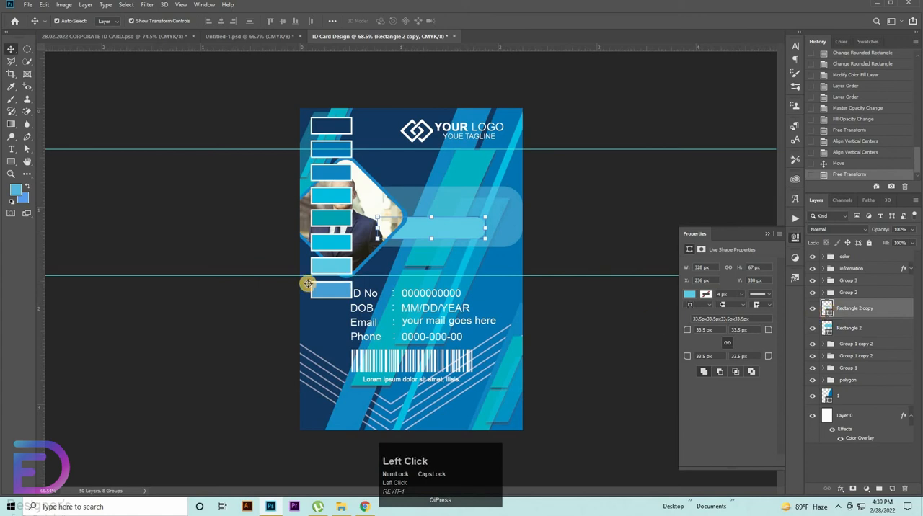
left_click(423, 277)
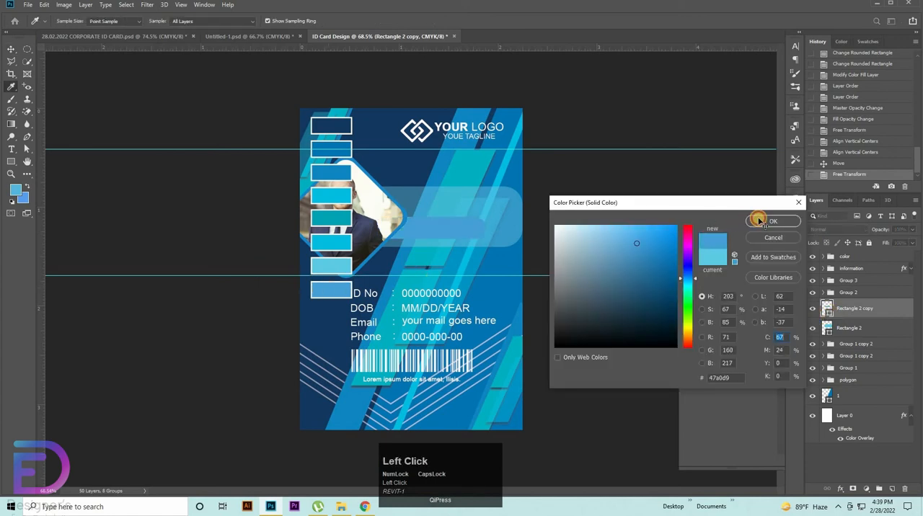
left_click(758, 220)
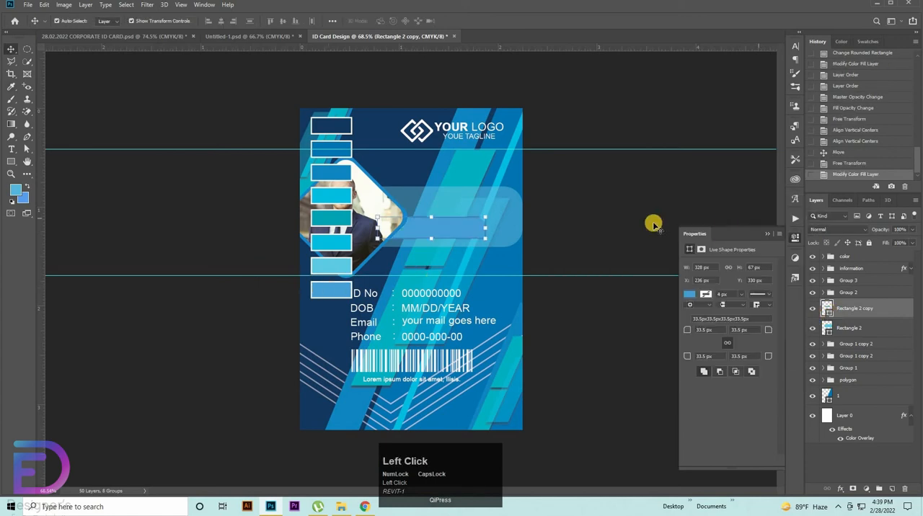
Step: Add a drop shadow to the small rounded bar with 40% opacity, 90° angle, 4 px distance and 4 px size
double_click(882, 311)
left_click(542, 326)
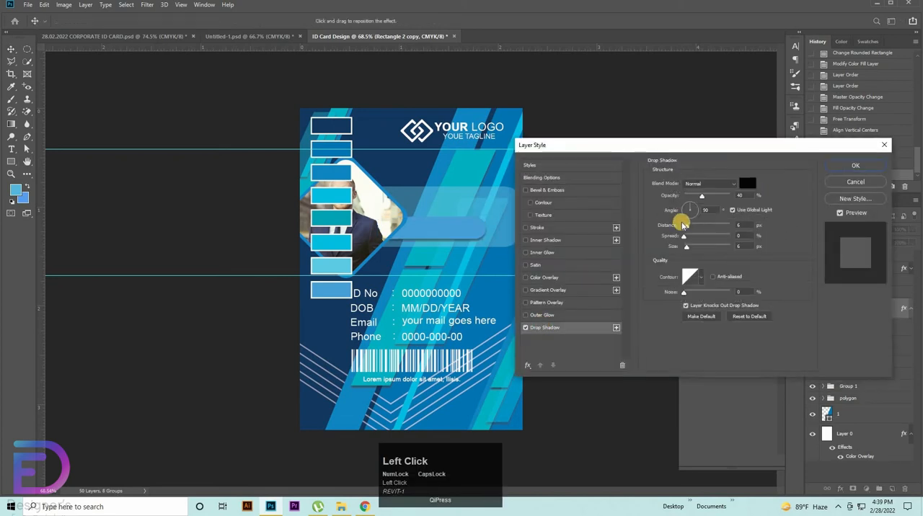
left_click_drag(745, 223, 724, 250)
key("Down")
key("Down")
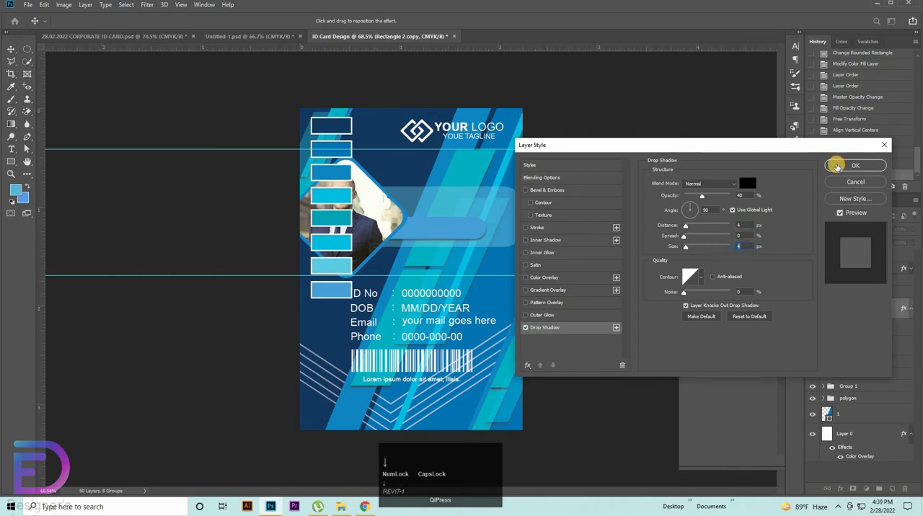
left_click(836, 166)
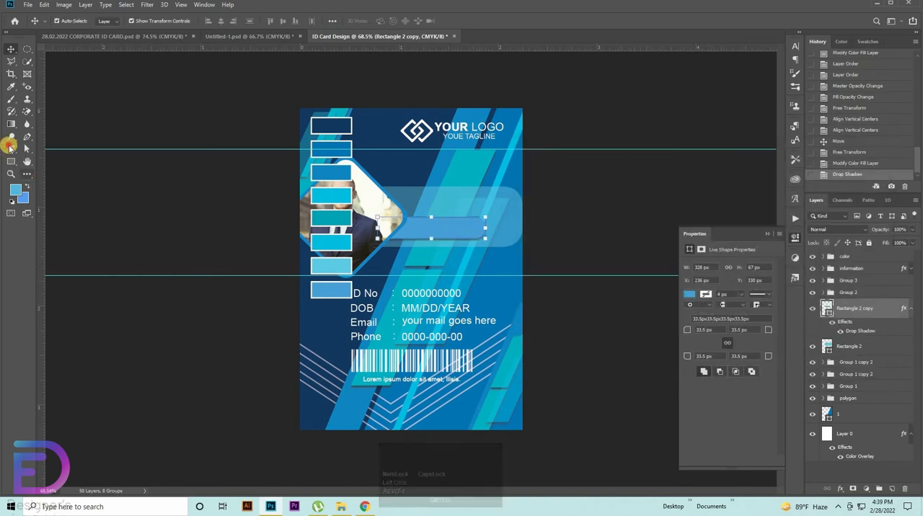
Step: Add the cardholder's full name in capitals above the small rounded bar, in white Arial Bold at 8.01 pt
left_click_drag(10, 148, 41, 146)
left_click(434, 204)
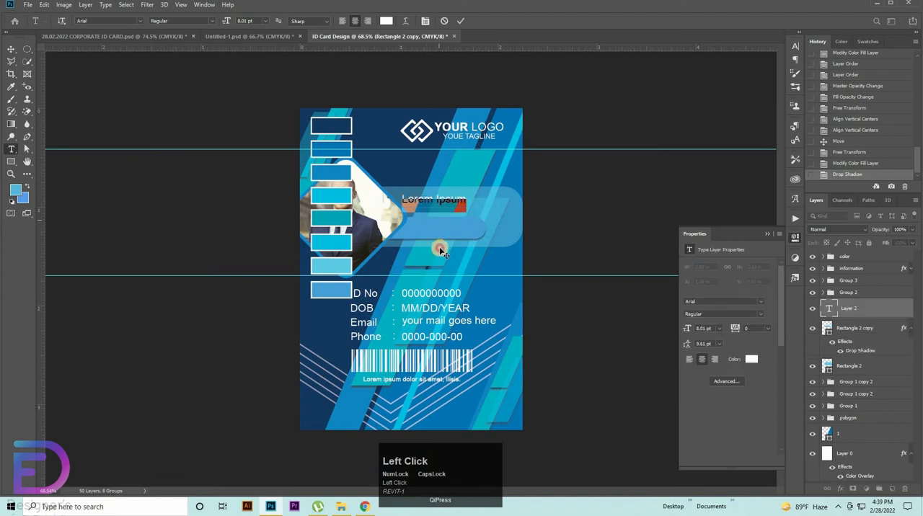
left_click(794, 47)
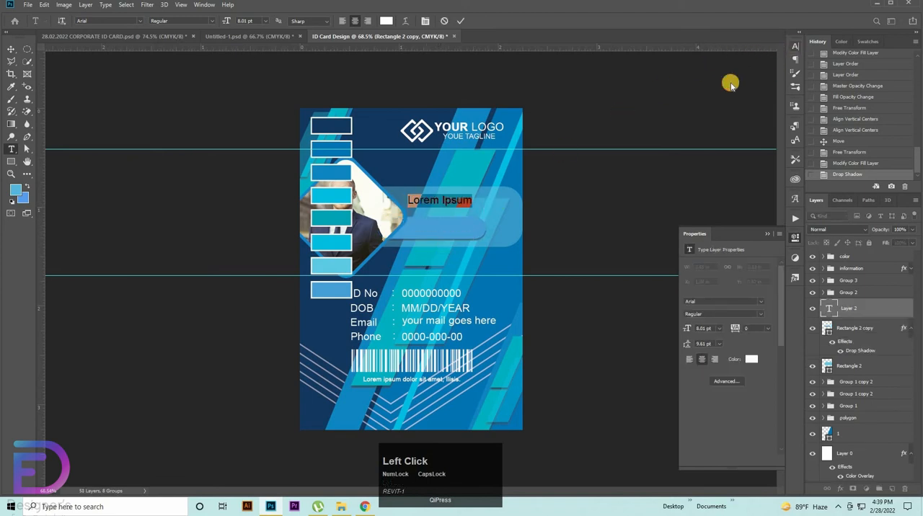
left_click(766, 59)
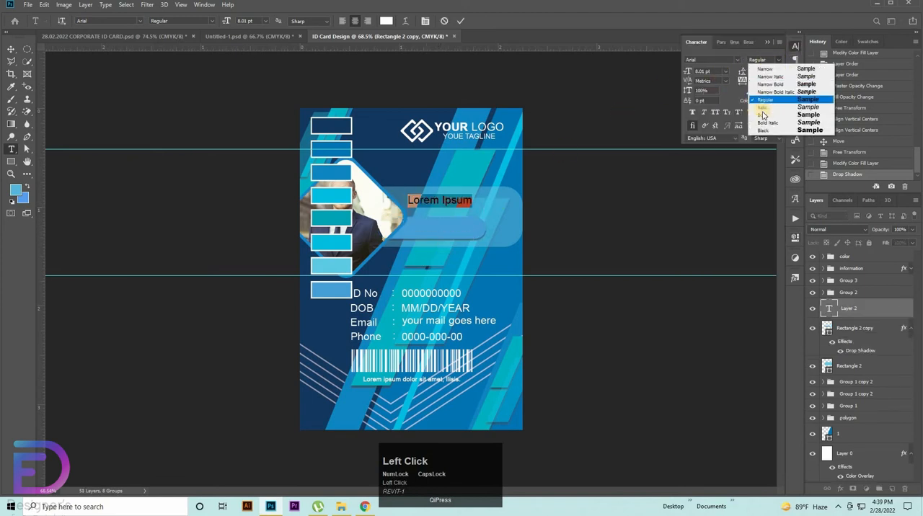
left_click(769, 116)
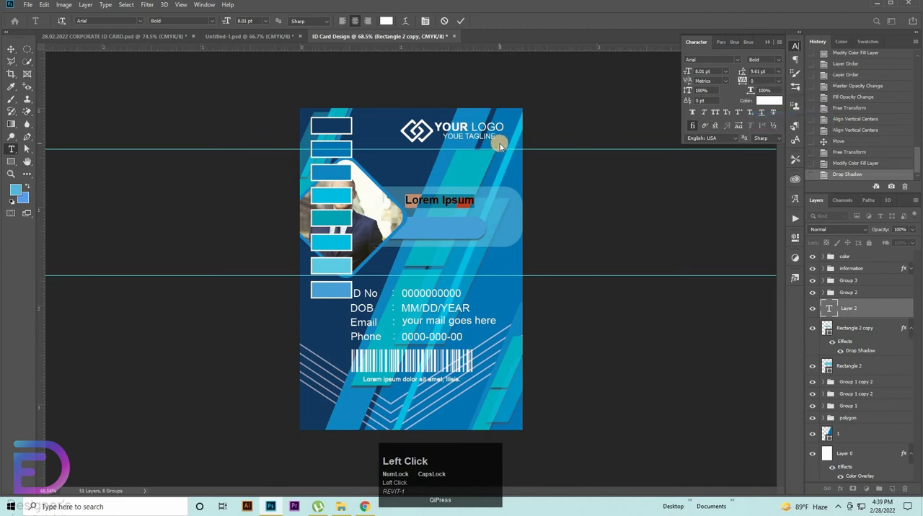
key("BackSpace")
type("MA")
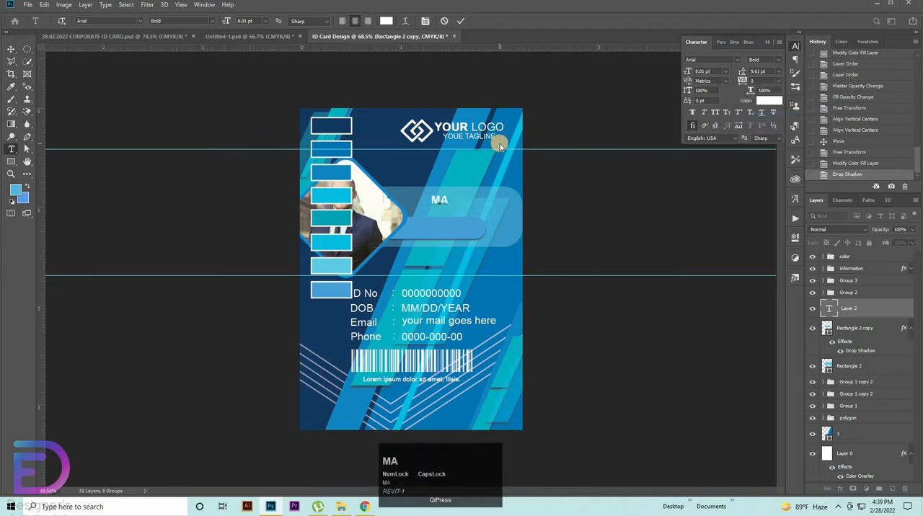
type("RK SMITH")
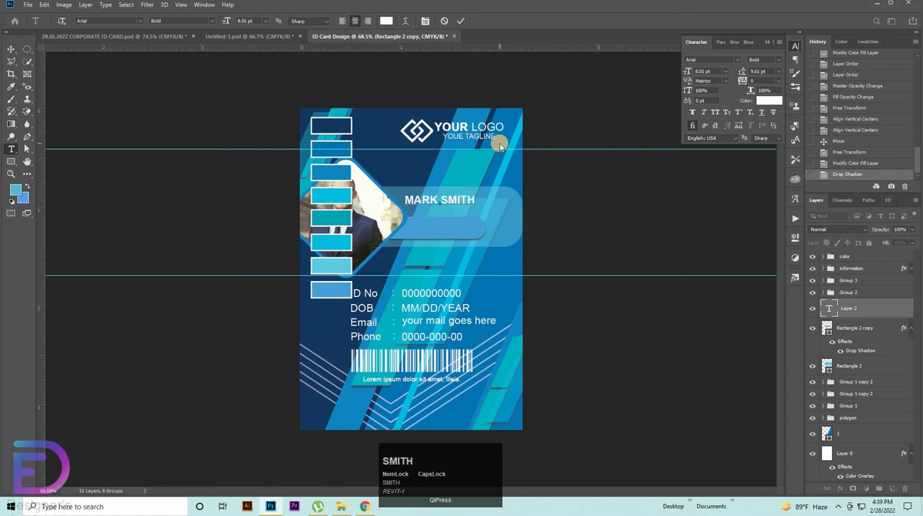
left_click(7, 47)
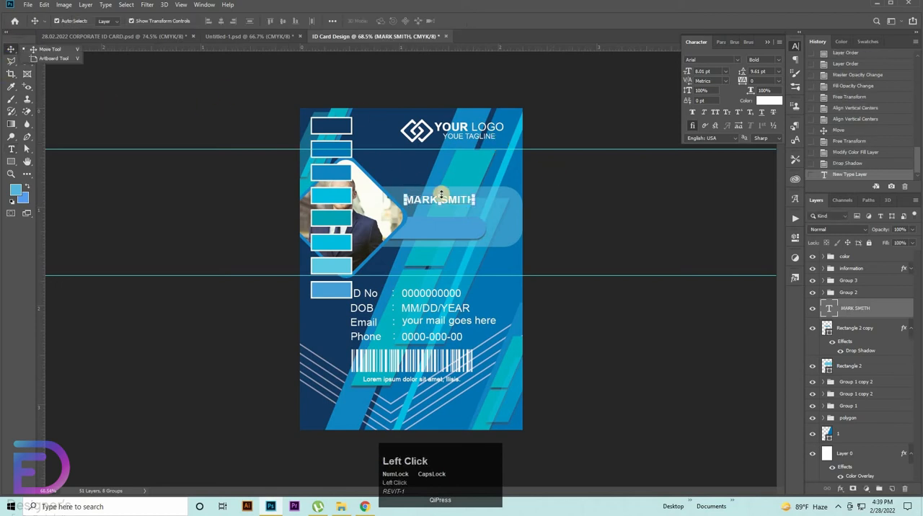
Step: Enlarge the name text to about 10.4 pt and position it just above the blue bar
left_click_drag(440, 193, 468, 222)
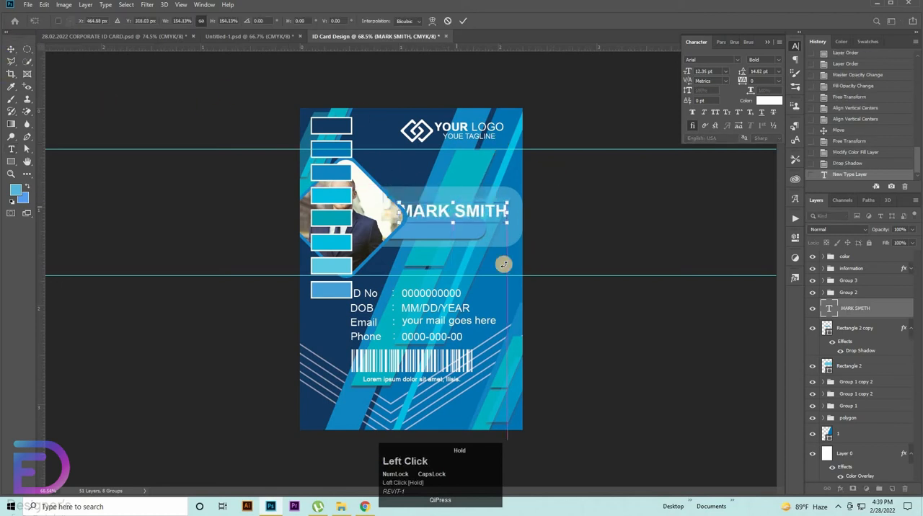
key("ctrl+space")
left_click_drag(516, 262, 532, 237)
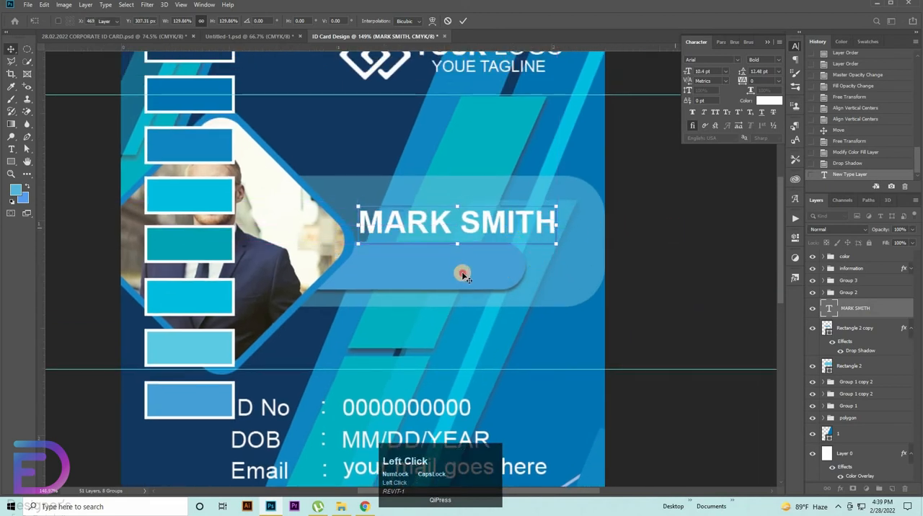
Step: Stretch the blue bar rightward to about 109% width and lower its upper edge to make it slimmer
left_click(504, 261)
left_click_drag(529, 263, 546, 264)
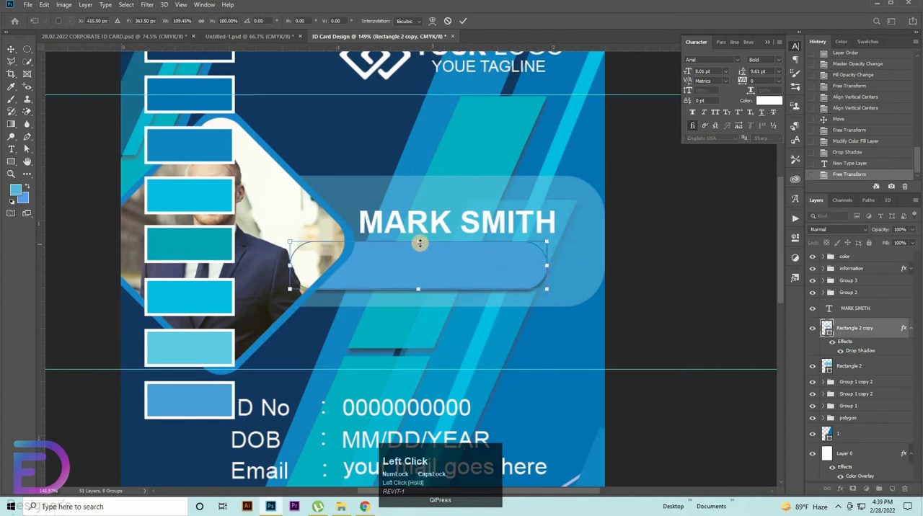
left_click_drag(418, 242, 419, 252)
Step: Reduce the name text to about 9.3 pt and move it down close to the blue bar
left_click(515, 226)
left_click(499, 214)
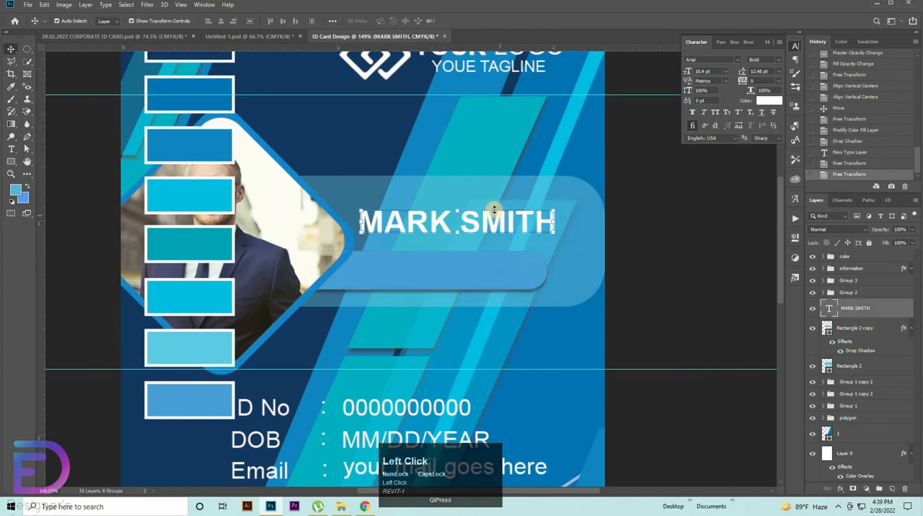
left_click(495, 208)
left_click_drag(494, 209, 441, 241)
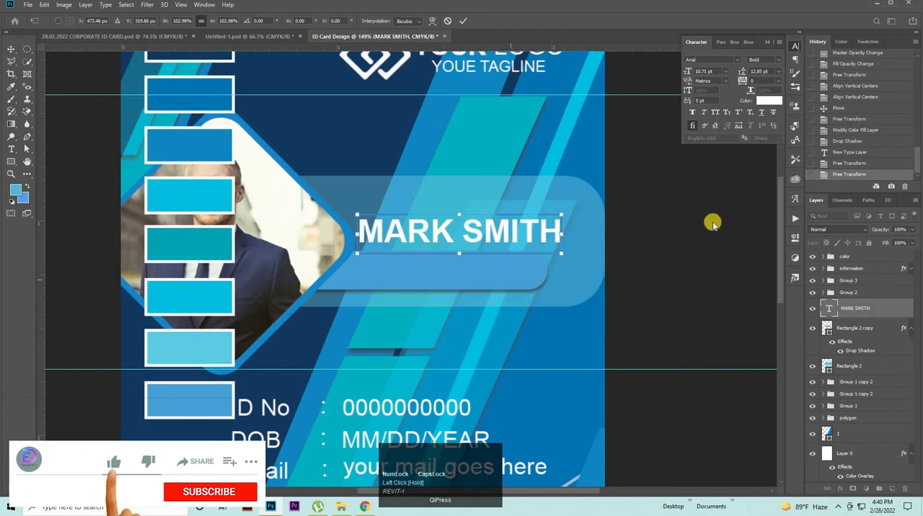
left_click_drag(552, 233, 532, 238)
Step: Extend the blue bar's right end slightly and nudge the name text down against the bar
left_click(494, 294)
left_click(494, 293)
left_click(494, 279)
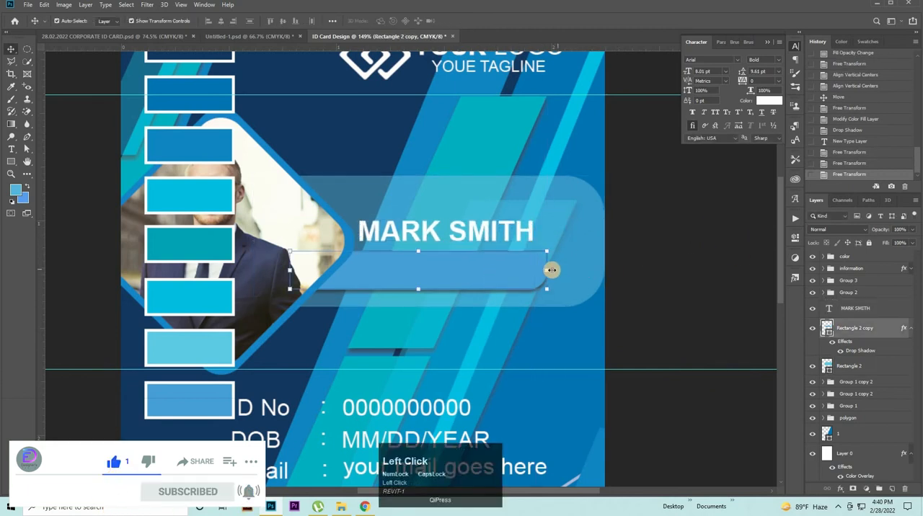
left_click_drag(550, 269, 560, 269)
left_click(435, 236)
left_click_drag(436, 236, 511, 240)
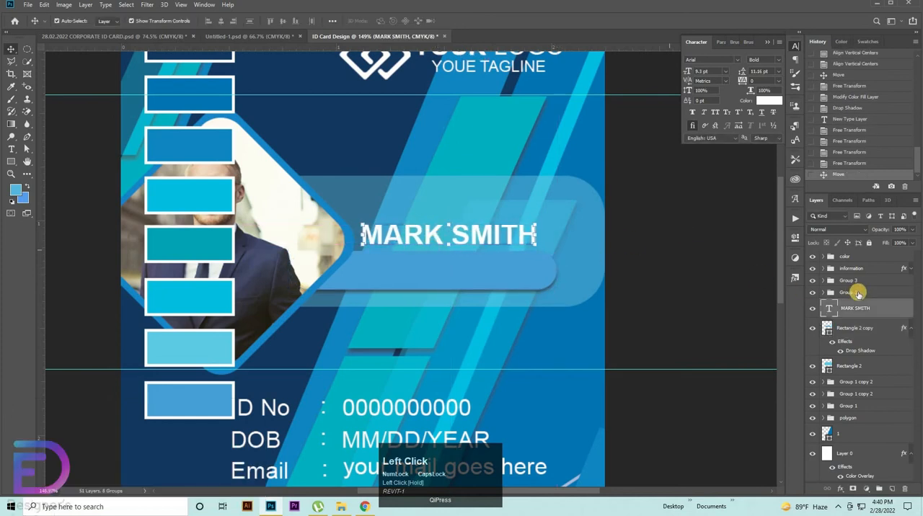
Step: Identify the portrait's Group 2 by toggling its visibility, and scale the group down slightly from its right side
left_click(813, 294)
left_click(812, 296)
left_click(812, 296)
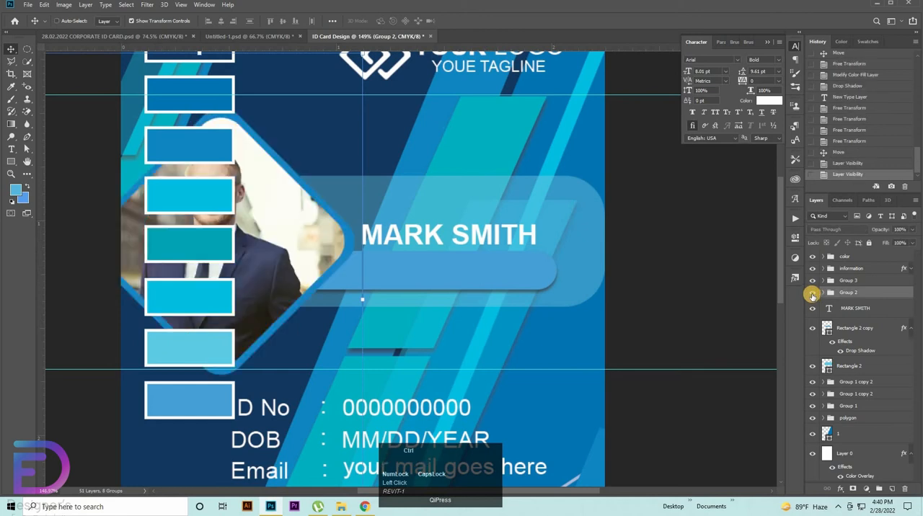
key("ctrl+t")
left_click_drag(367, 303, 347, 299)
left_click(721, 236)
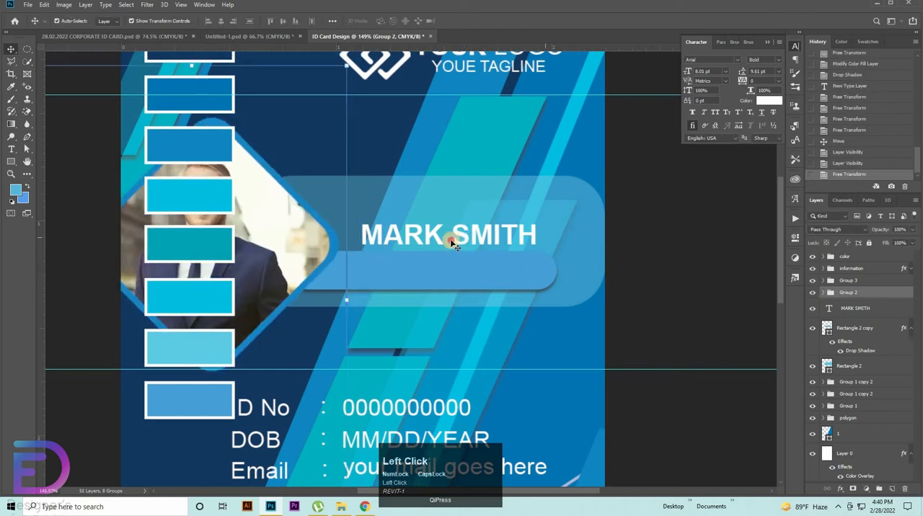
Step: Enlarge the name text to about 9.97 pt and shift it left toward the portrait frame
left_click(430, 234)
left_click_drag(359, 237, 349, 238)
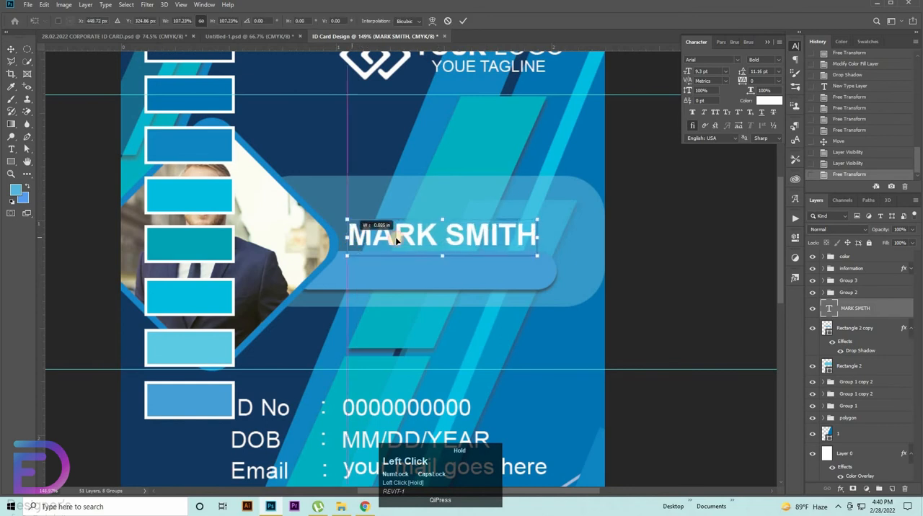
left_click_drag(425, 237, 419, 239)
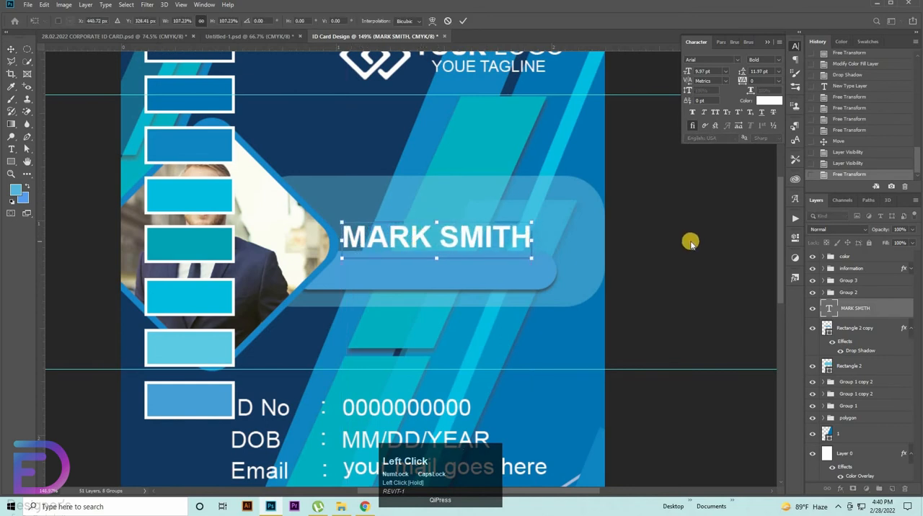
left_click(664, 220)
Step: Add the job title CREATIVE DESIGNER below the blue bar in white Arial Regular at 8.01 pt
key("t")
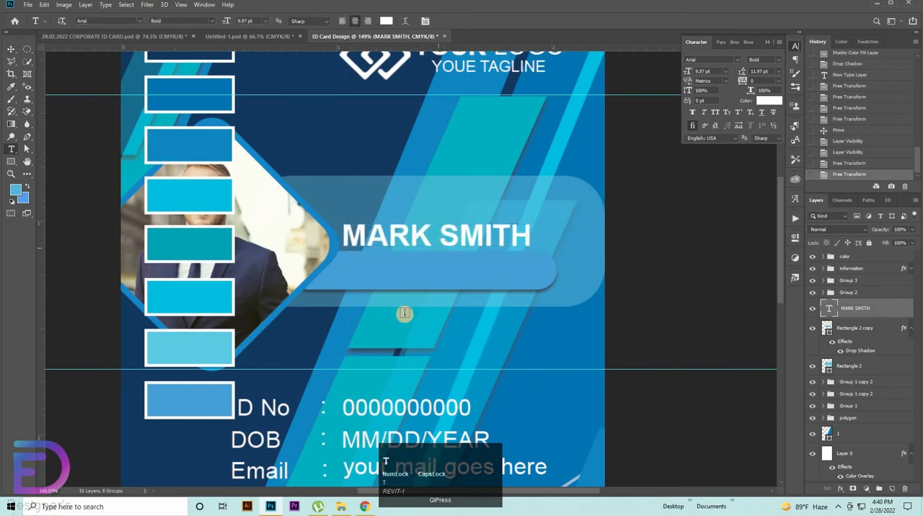
left_click(405, 313)
key("BackSpace")
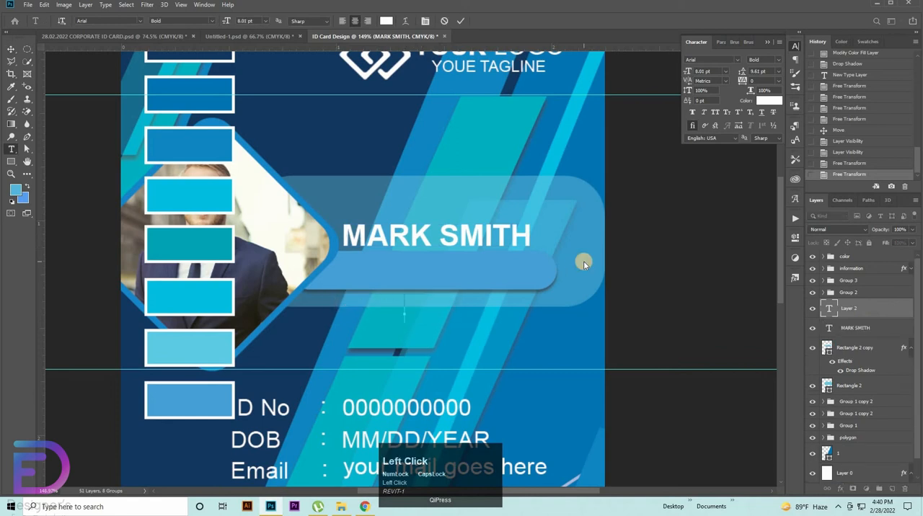
type("CREATI")
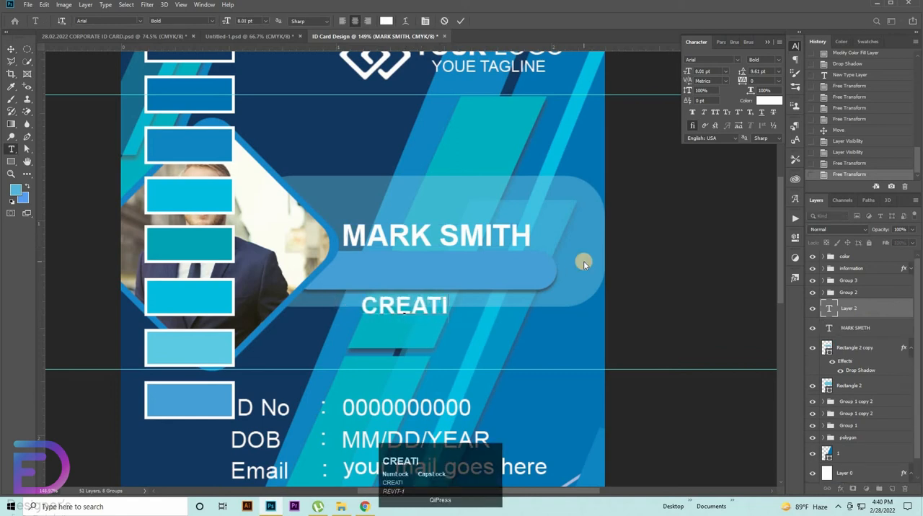
type("VE DESI")
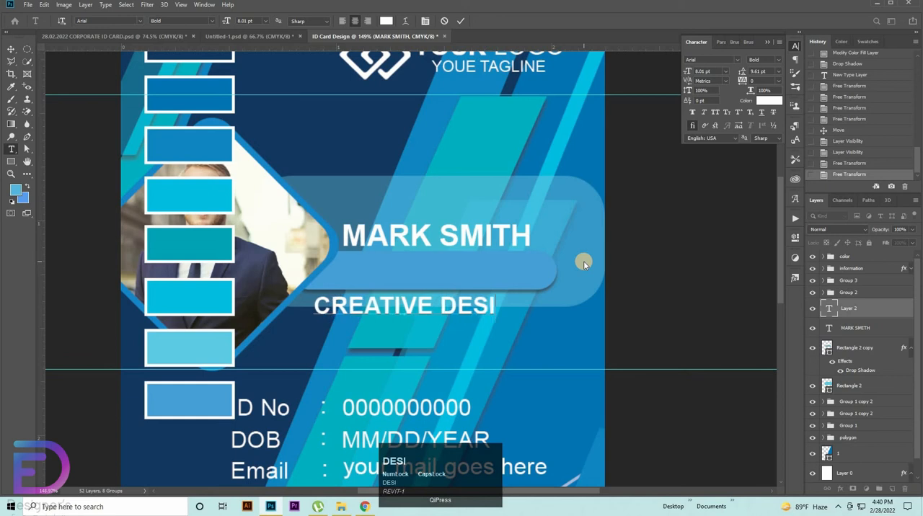
type("GNER")
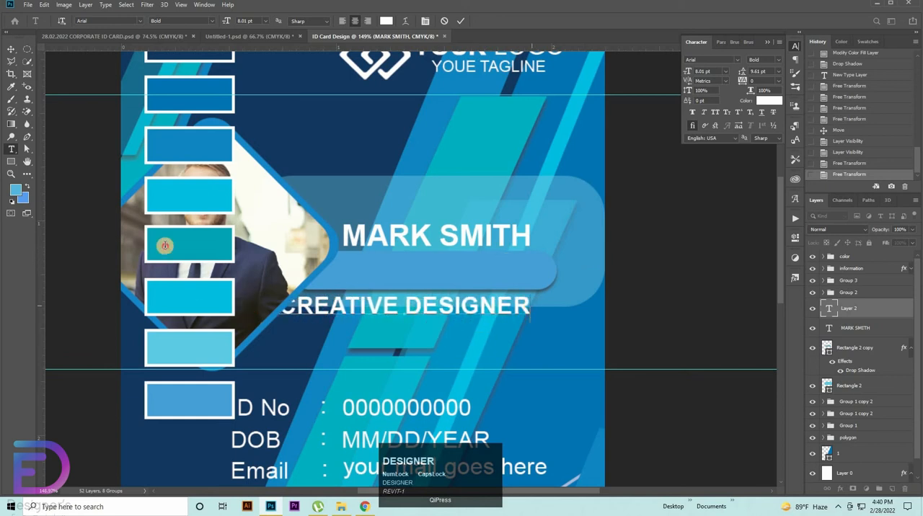
left_click_drag(531, 307, 165, 245)
left_click(777, 59)
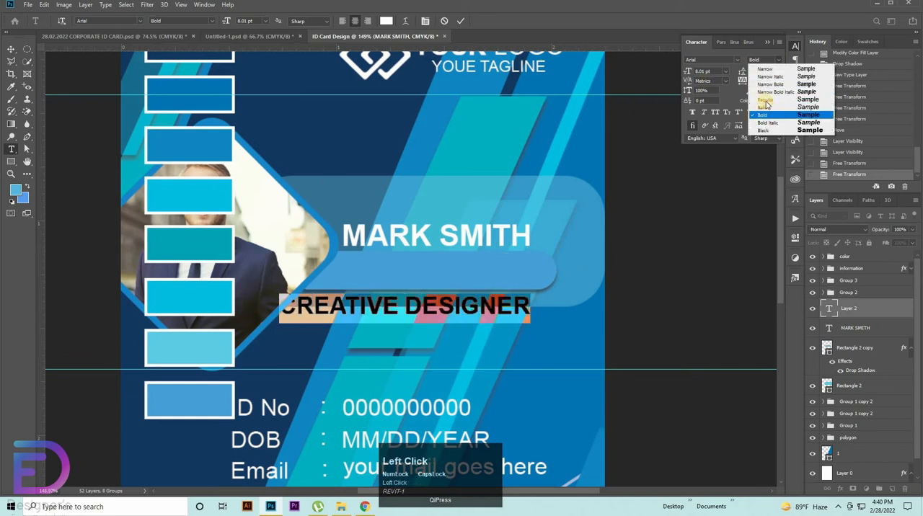
left_click(764, 94)
left_click(45, 57)
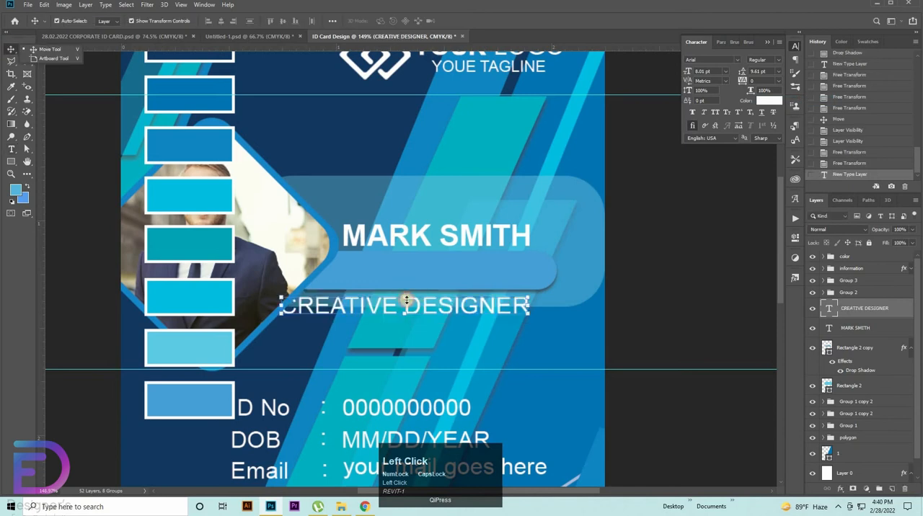
Step: Scale the CREATIVE DESIGNER text down to about 5.08 pt and place it on the blue bar beneath the name
left_click_drag(406, 298, 438, 266)
left_click(684, 287)
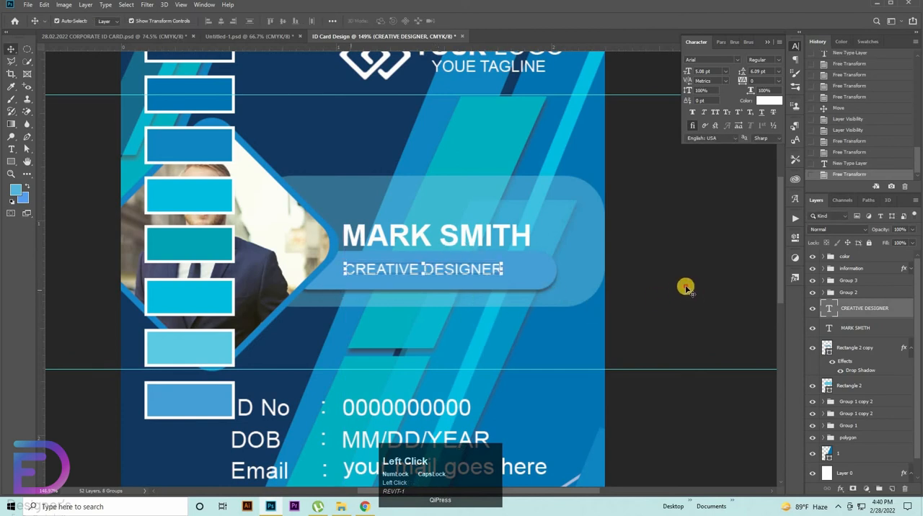
left_click(755, 272)
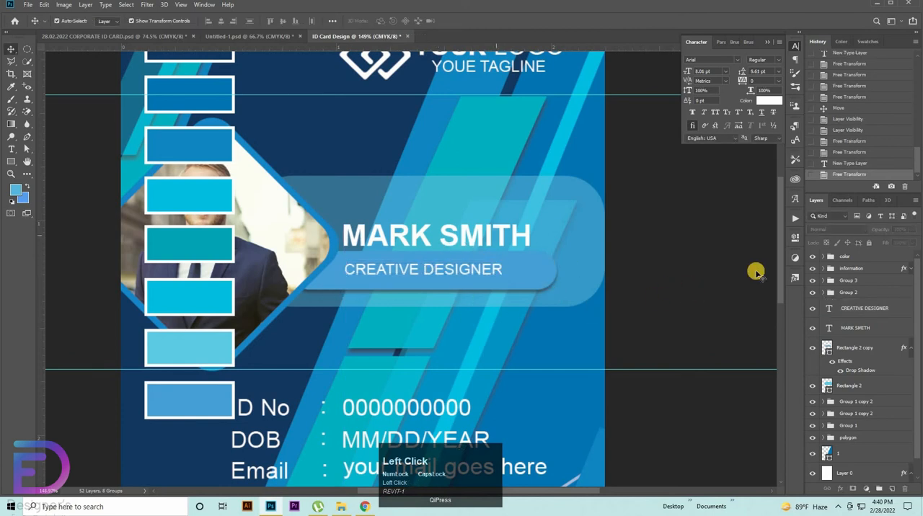
Step: Align the left edges of the job title and the name text
left_click(863, 310)
left_click(863, 331, "ctrl")
left_click(210, 21)
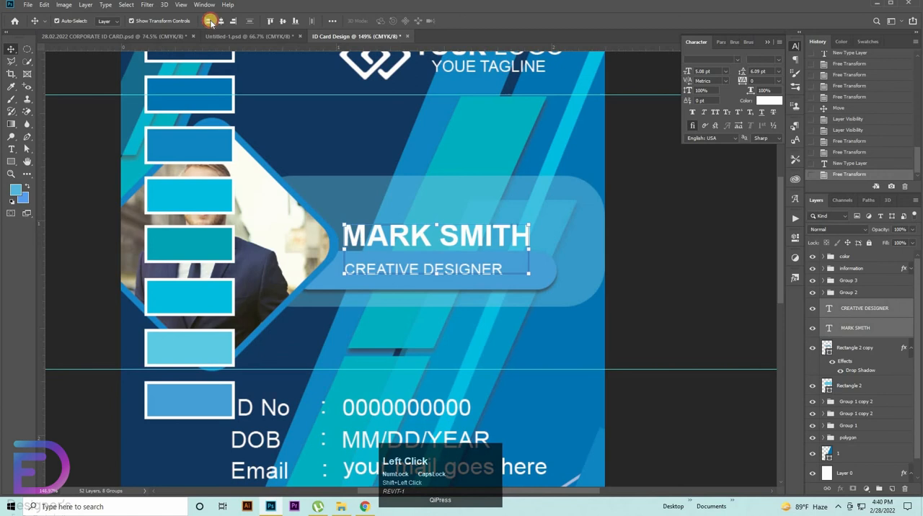
left_click(753, 264)
Step: Hide the color group so the swatches no longer cover the portrait
key("ctrl+space")
left_click_drag(547, 270, 497, 269)
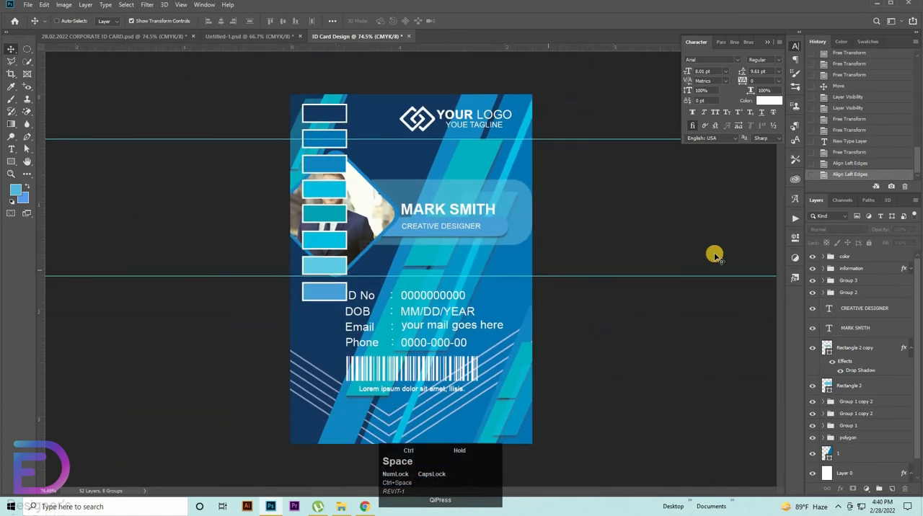
key("ctrl+space")
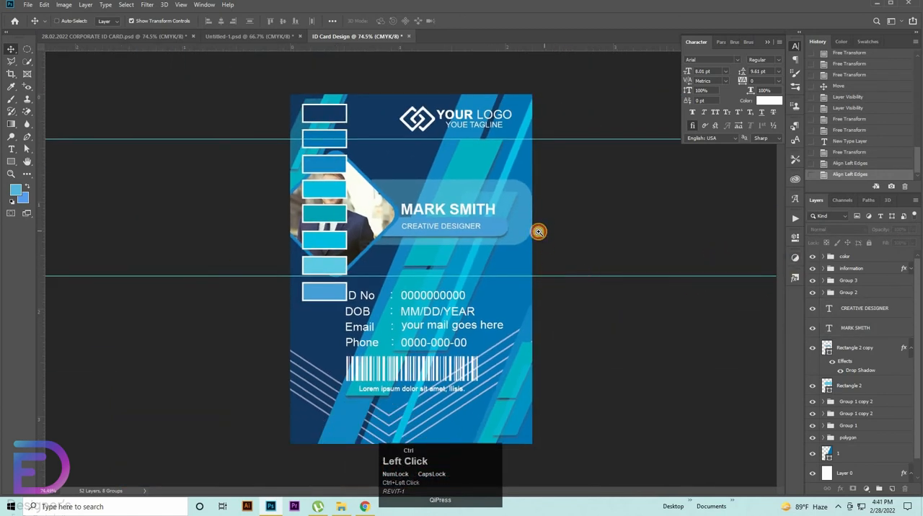
left_click_drag(541, 229, 657, 307)
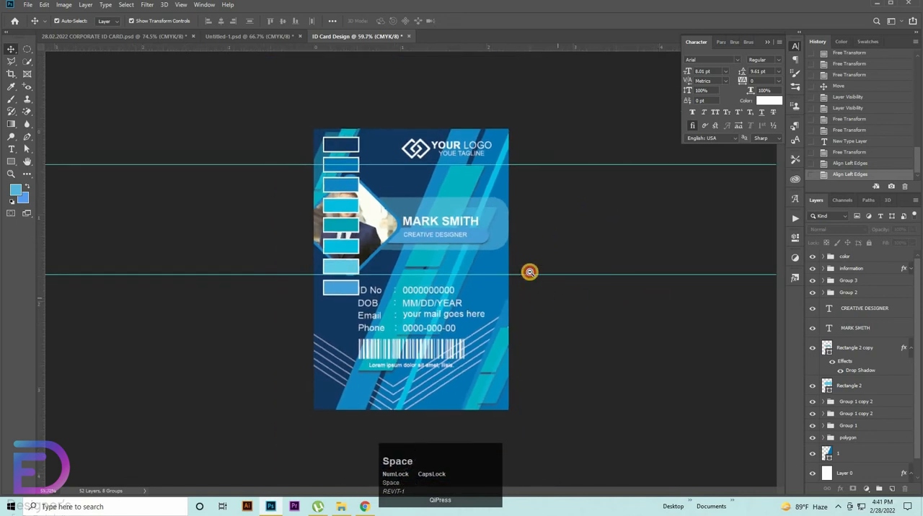
key("ctrl+space")
left_click_drag(517, 286, 678, 320)
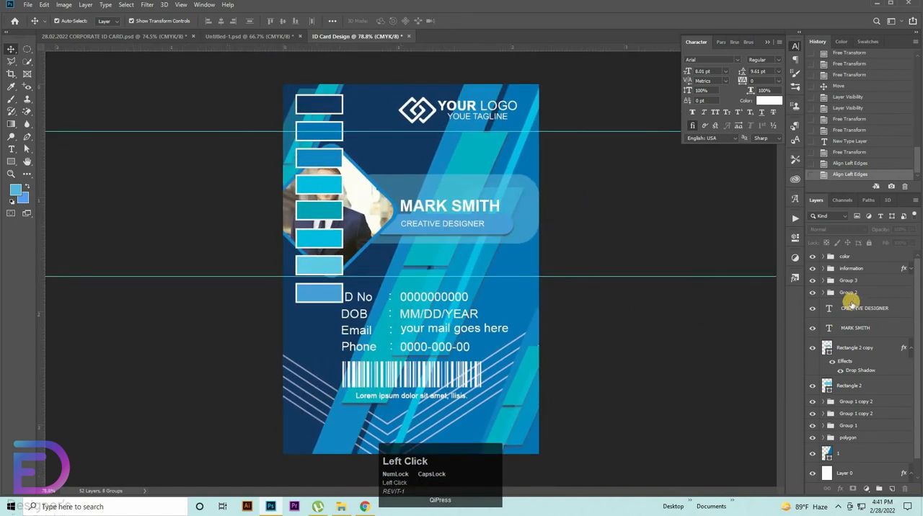
left_click(851, 298)
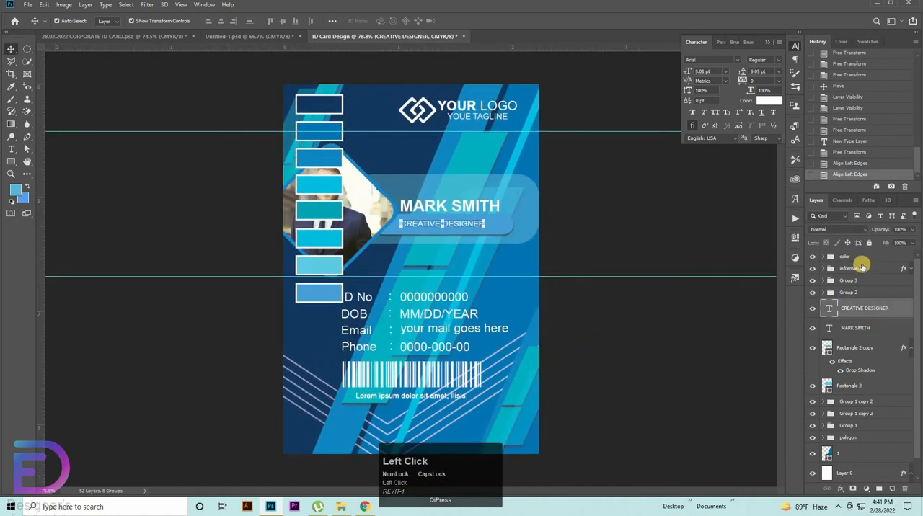
left_click(859, 266)
left_click(849, 258)
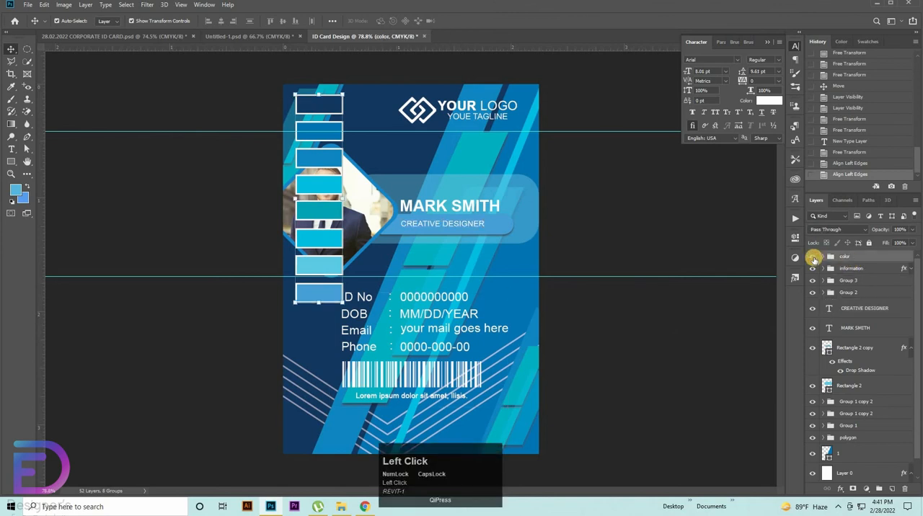
left_click(812, 256)
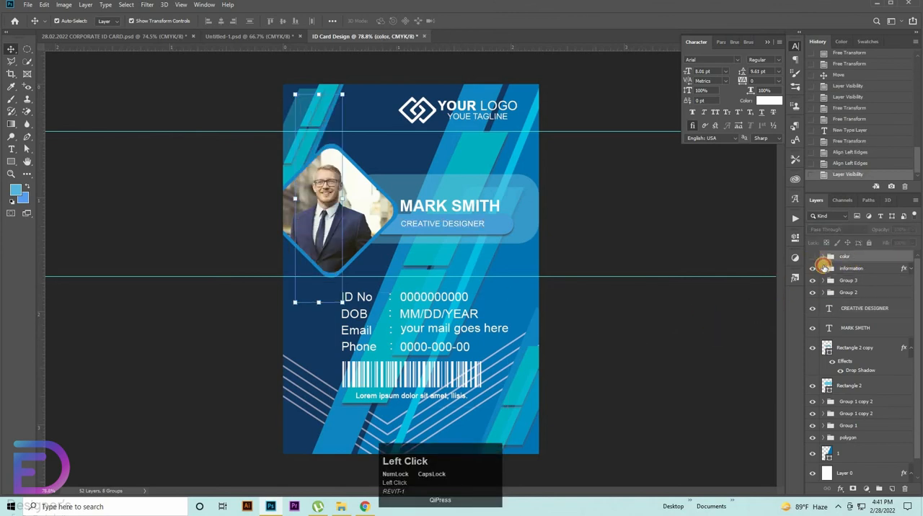
Step: Scale the ID No, DOB, Email and Phone lines in the information group up to about 116% and reposition them above the barcode
left_click(824, 268)
left_click(823, 268)
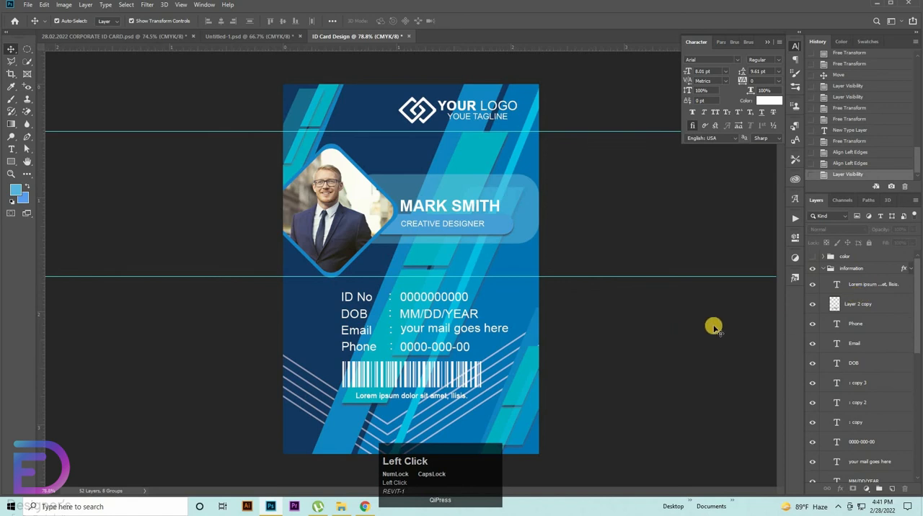
scroll(885, 317, "down", 2)
scroll(865, 360, "down", 3)
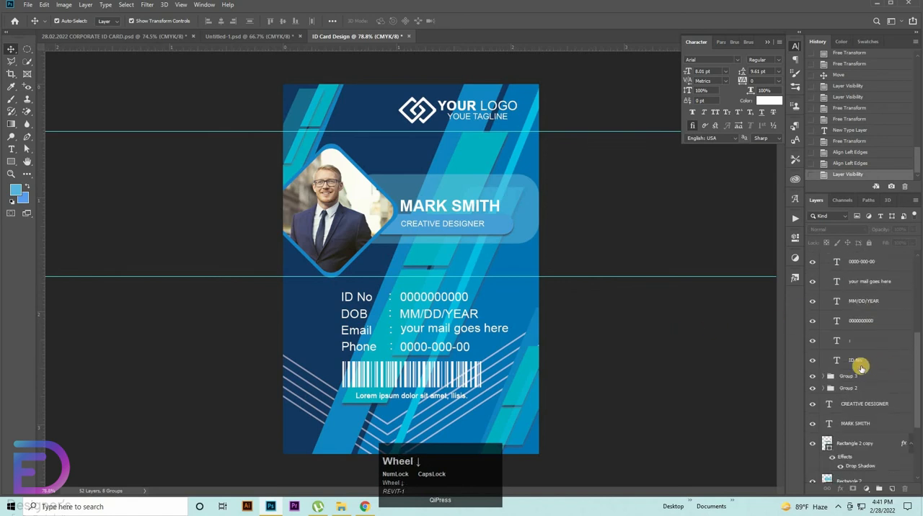
left_click(860, 362)
scroll(879, 326, "up", 5)
left_click(857, 325, "shift")
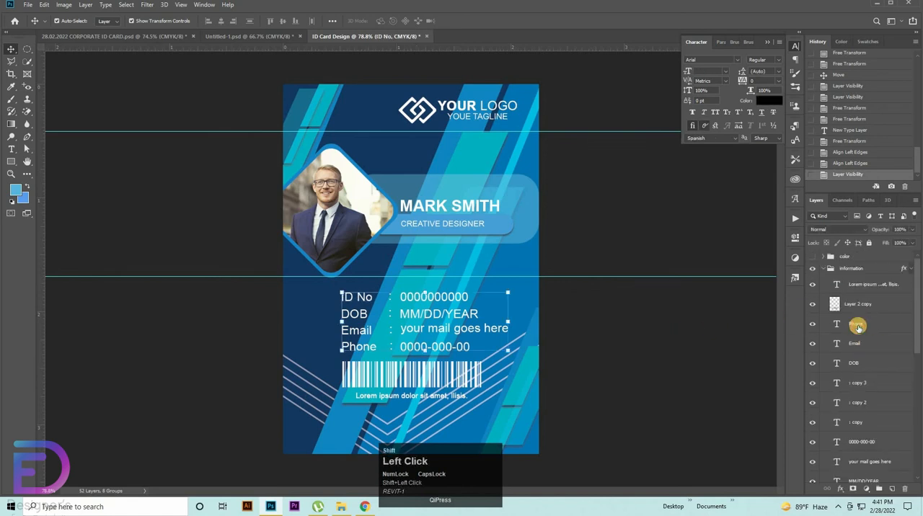
key("ctrl+t")
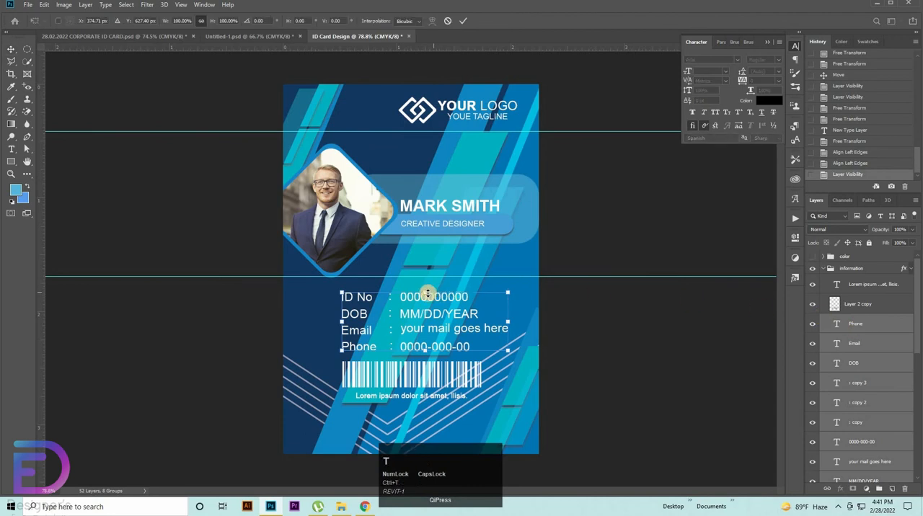
left_click_drag(428, 293, 430, 299)
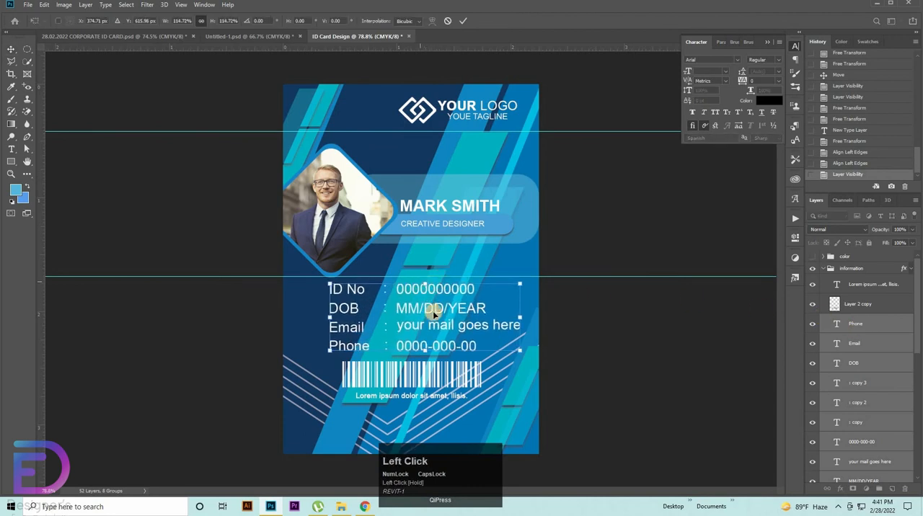
left_click_drag(427, 318, 427, 288)
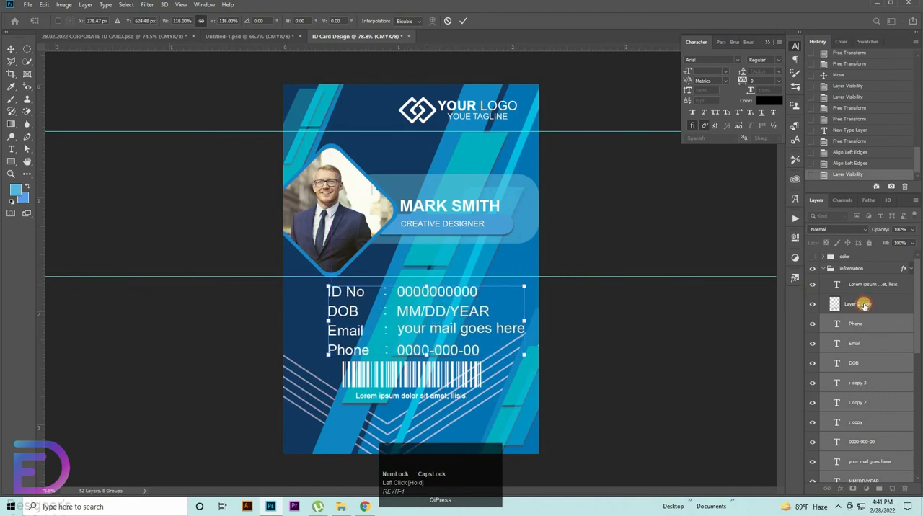
Step: Enlarge the barcode to about 117%, set it slightly lower, and nudge the Lorem ipsum caption down below it
left_click(864, 304)
left_click_drag(484, 371, 485, 389)
left_click(874, 287)
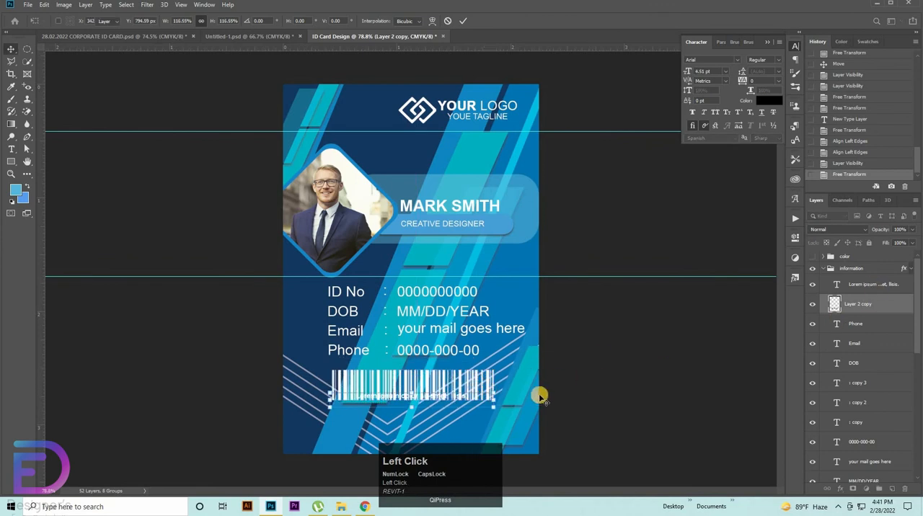
key("shift+Down")
key("shift+Down")
key("shift+Down")
key("shift+Down")
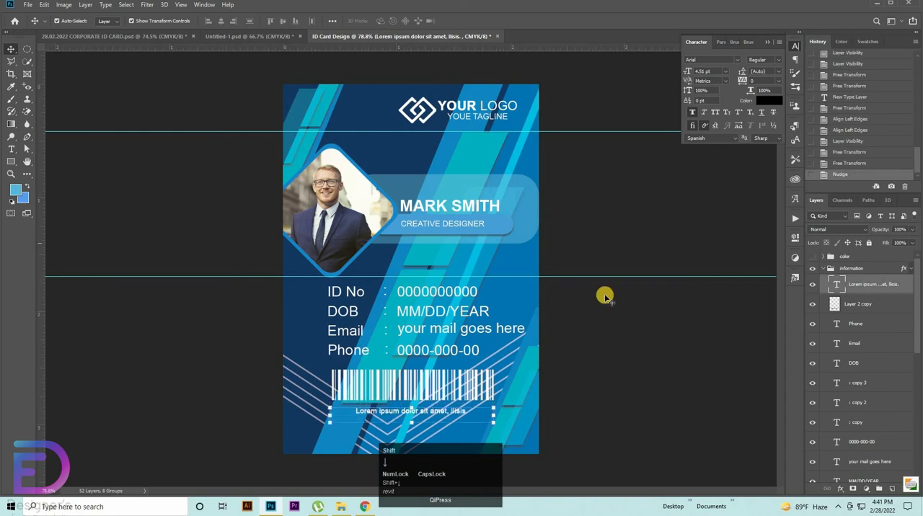
Step: Align the horizontal centers of the barcode and the Lorem ipsum caption
left_click_drag(460, 355, 509, 349)
key("space")
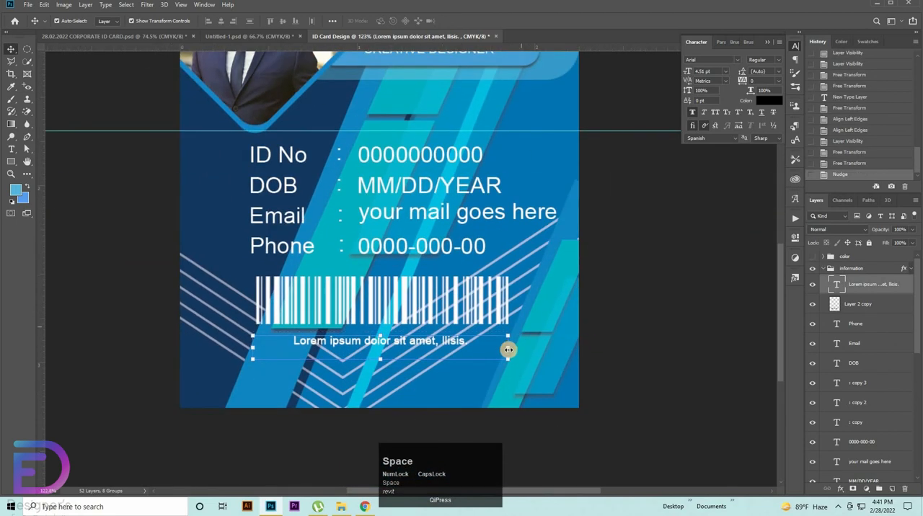
left_click(861, 303, "shift")
left_click(222, 21)
left_click(222, 21)
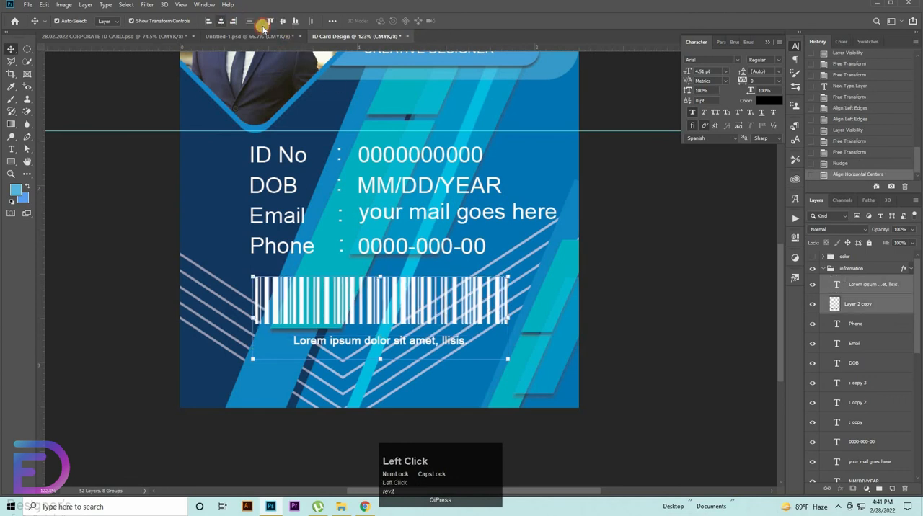
key("ctrl+z")
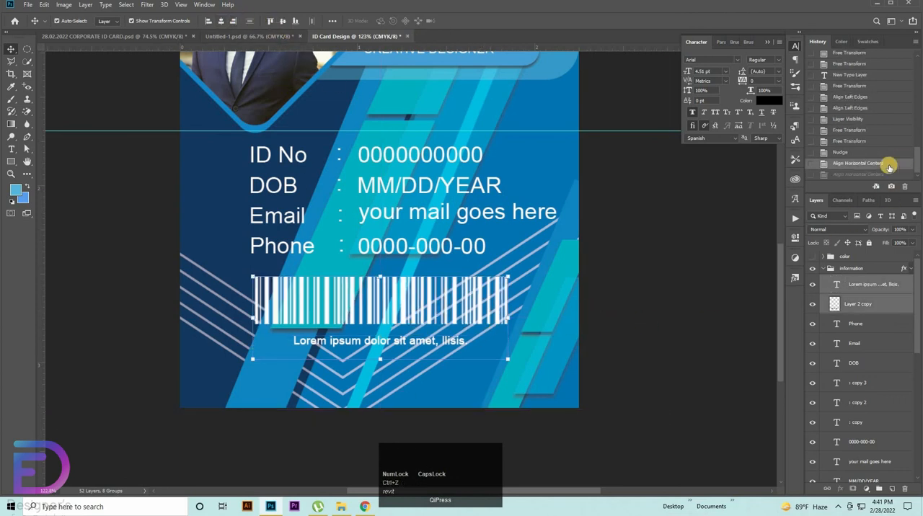
left_click(849, 178)
left_click(645, 263)
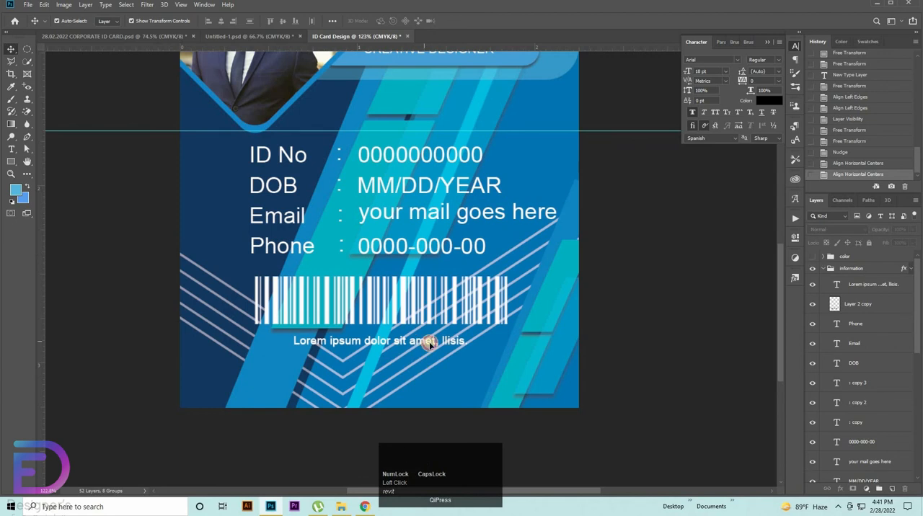
Step: Enlarge the Lorem ipsum caption to about 5.27 pt and center it horizontally with the barcode again
left_click(427, 343)
left_click_drag(512, 350, 532, 347)
left_click(849, 306, "ctrl")
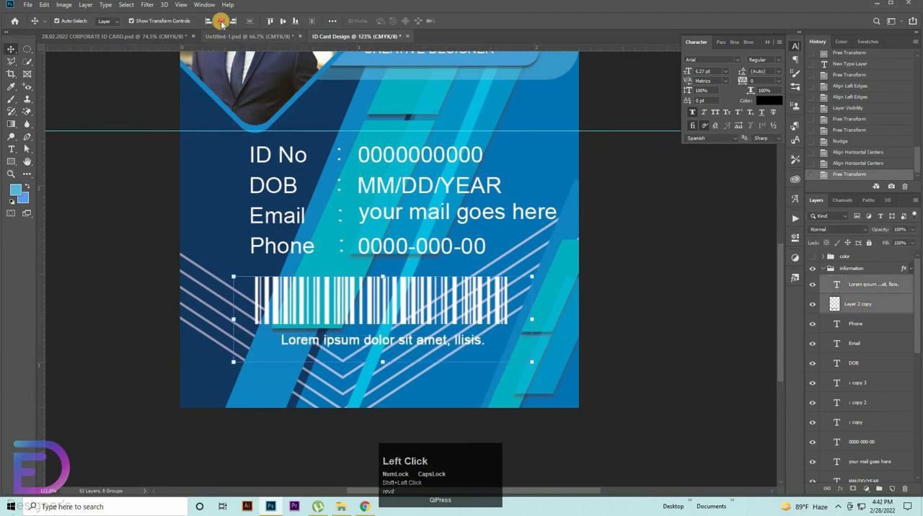
left_click(219, 21)
left_click(708, 297)
Step: Collapse the information group and group the name, the job title and the two rounded rectangles behind them
left_click_drag(580, 243, 501, 277)
left_click_drag(691, 259, 616, 341)
left_click_drag(466, 325, 557, 356)
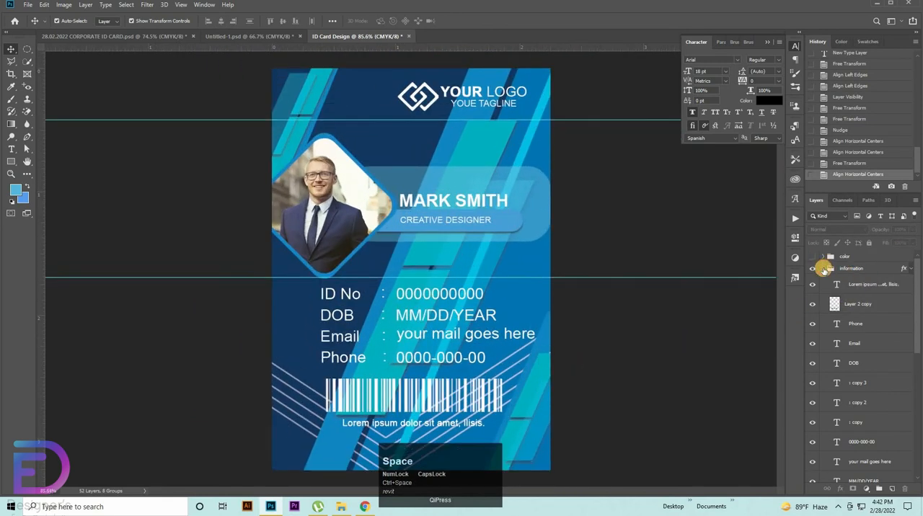
left_click(823, 268)
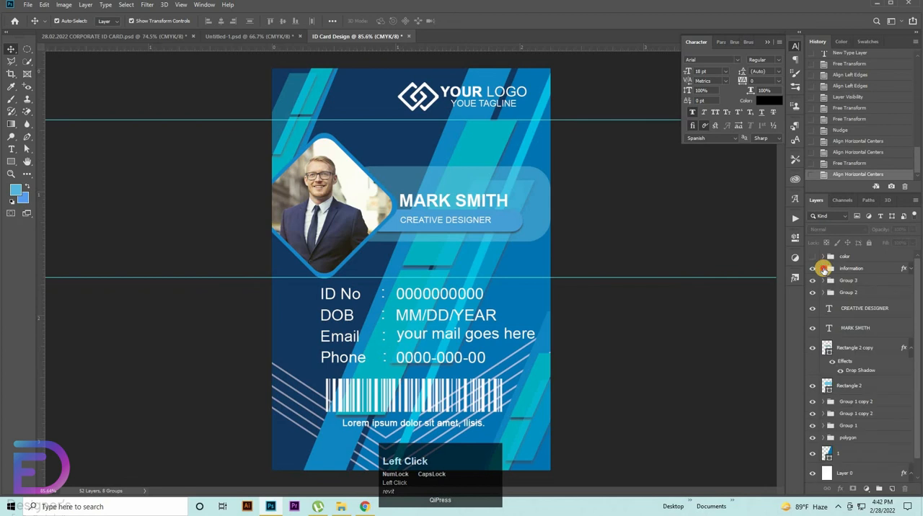
left_click(863, 315)
left_click(859, 347, "shift")
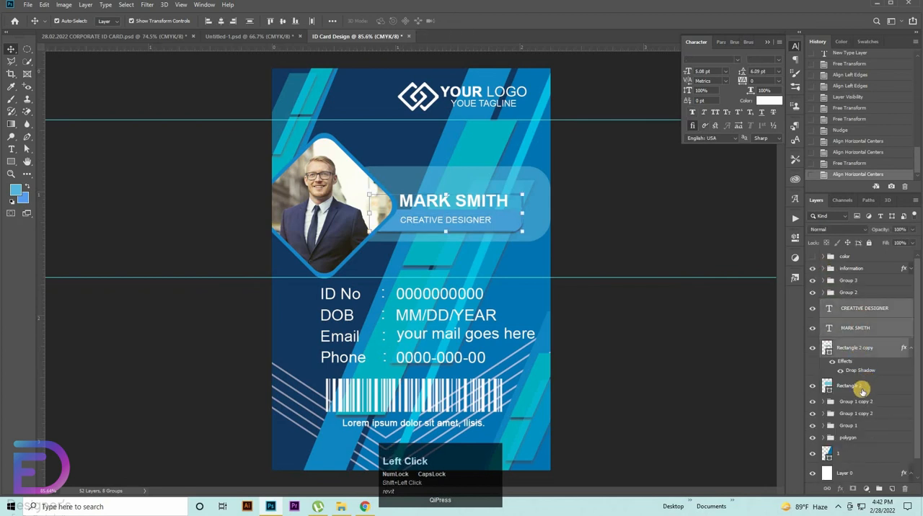
left_click(860, 388)
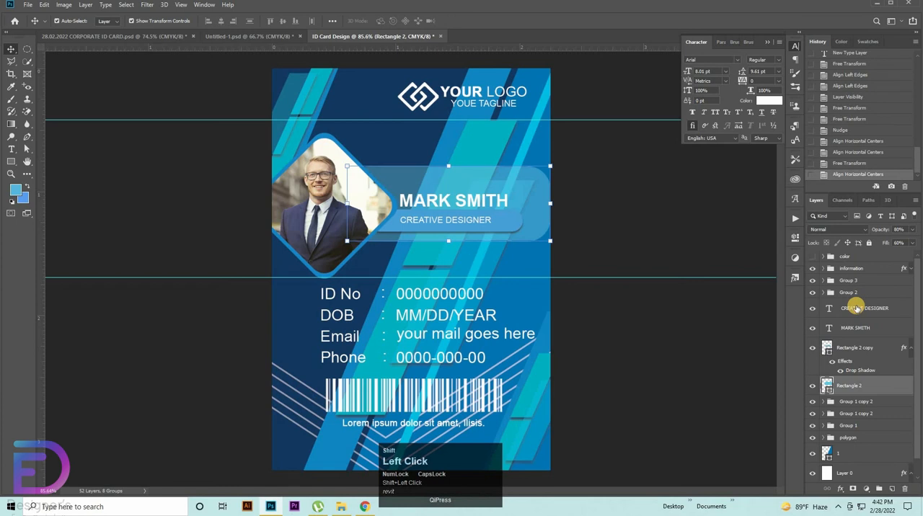
left_click(854, 309, "shift")
key("ctrl+g")
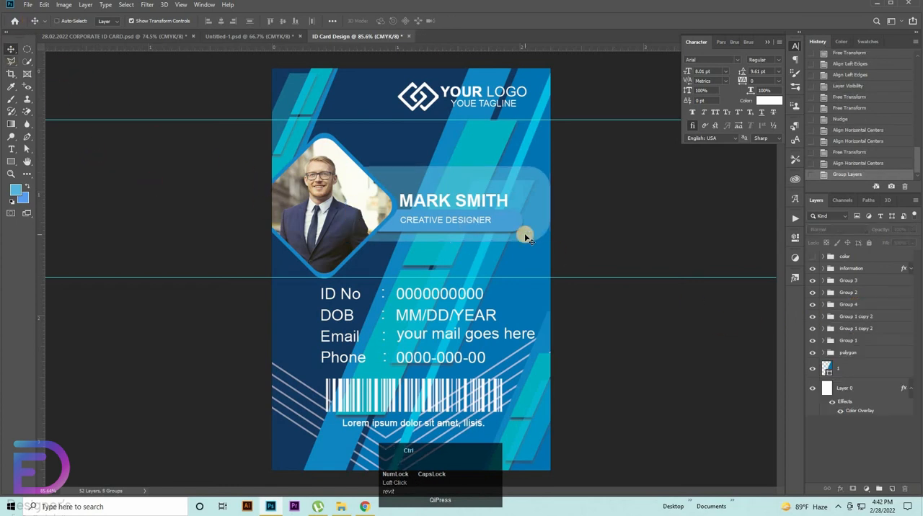
Step: Save the card as the JPEG file ID Card Design at Maximum quality 12 with the Baseline ("Standard") format
key("ctrl+shift+s")
left_click(136, 355)
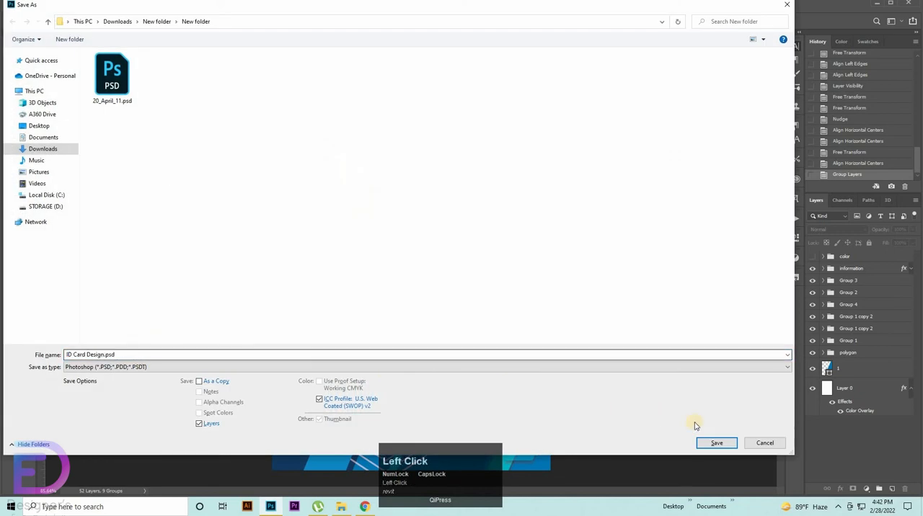
left_click(202, 367)
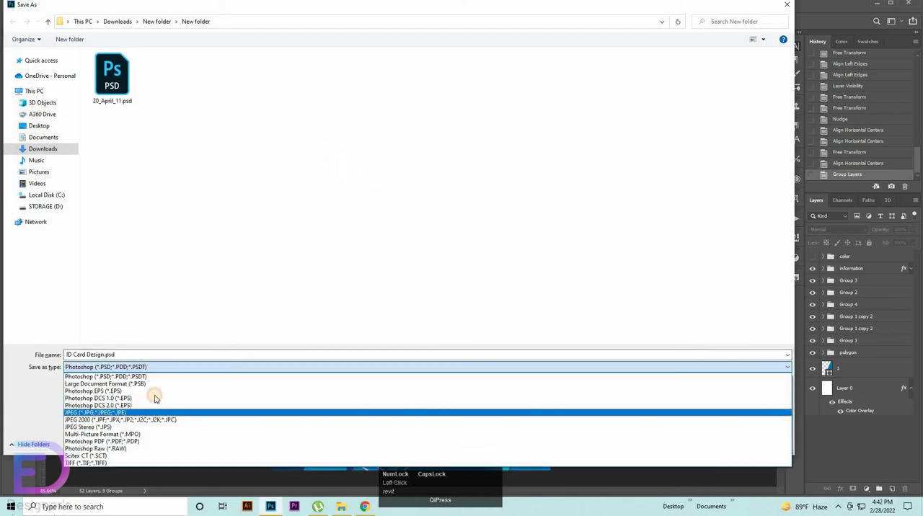
left_click(159, 412)
left_click(713, 442)
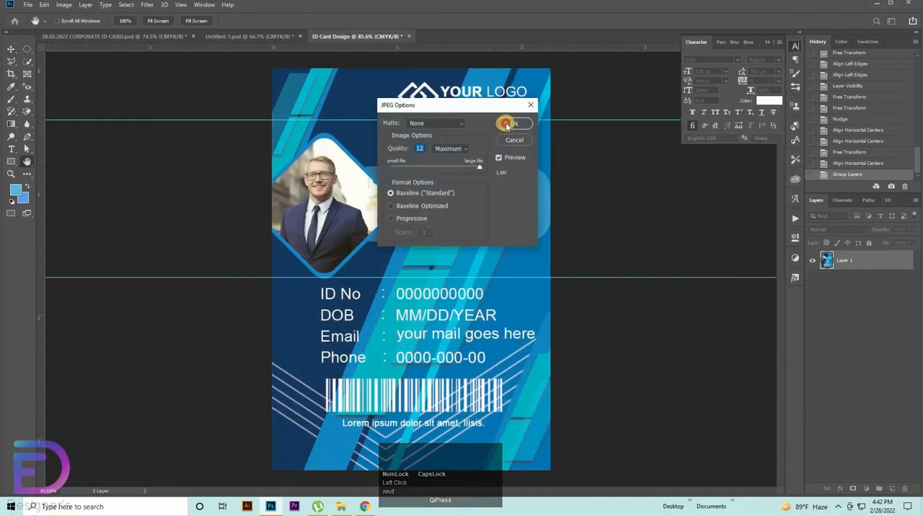
left_click(513, 123)
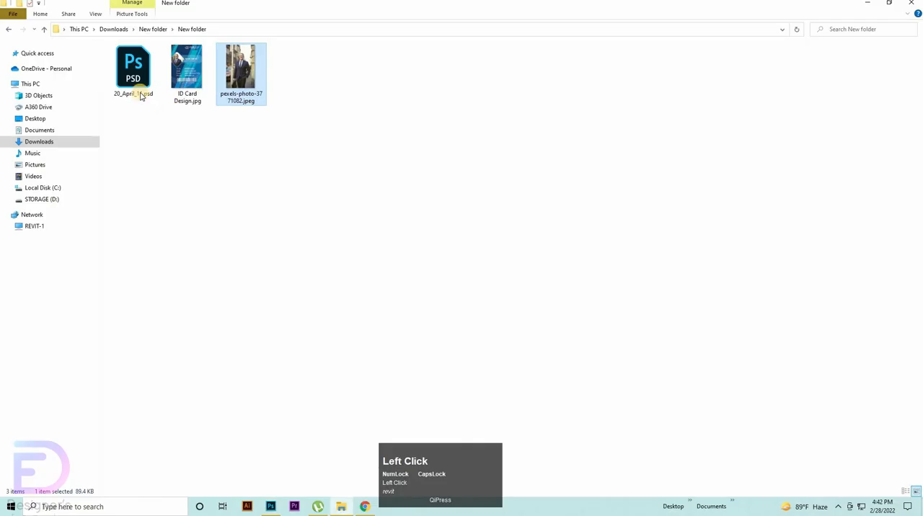
Step: Open the mockup file 20_April_11.psd and the contents of the Your Design Here smart object in its Mockup group
double_click(142, 90)
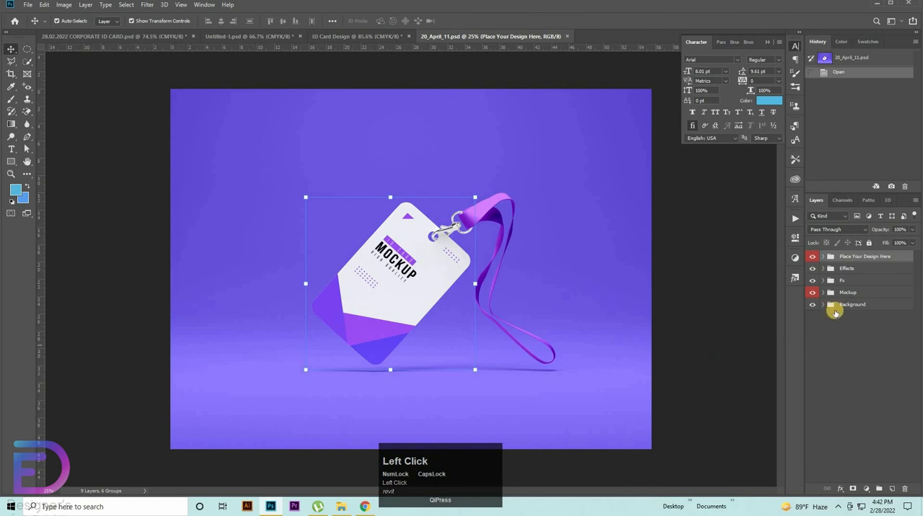
left_click(822, 293)
left_click(823, 293)
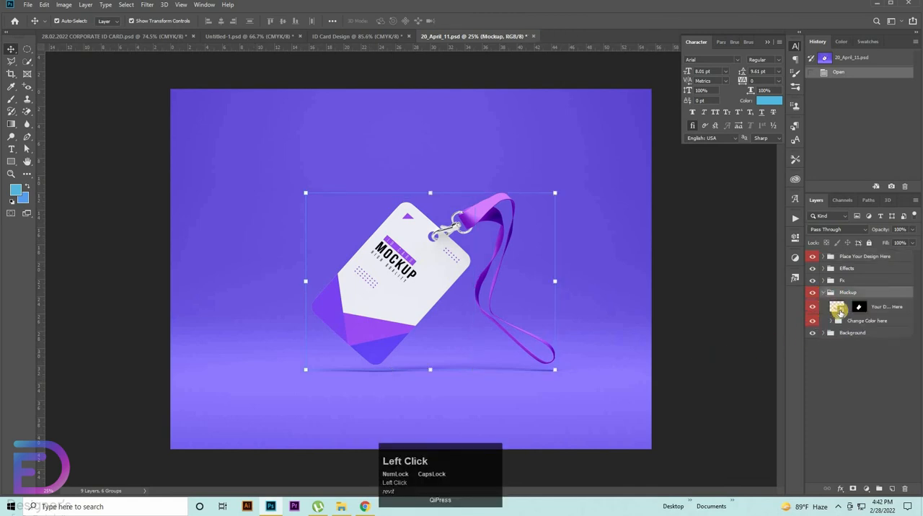
double_click(838, 309)
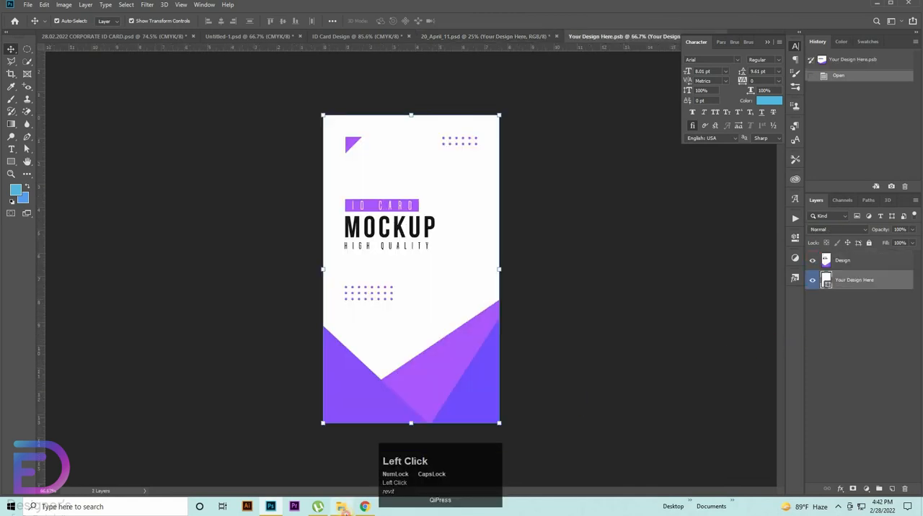
Step: Place the exported ID Card Design image above the other layers in the smart object and hide the Design and Your Design Here layers
left_click(344, 511)
left_click_drag(185, 75, 417, 294)
left_click_drag(856, 281, 813, 261)
left_click(812, 299)
left_click(812, 280)
Step: Stretch the placed ID card image to cover the whole canvas, and save and close Your Design Here.psb
left_click_drag(384, 230, 500, 423)
left_click(371, 21)
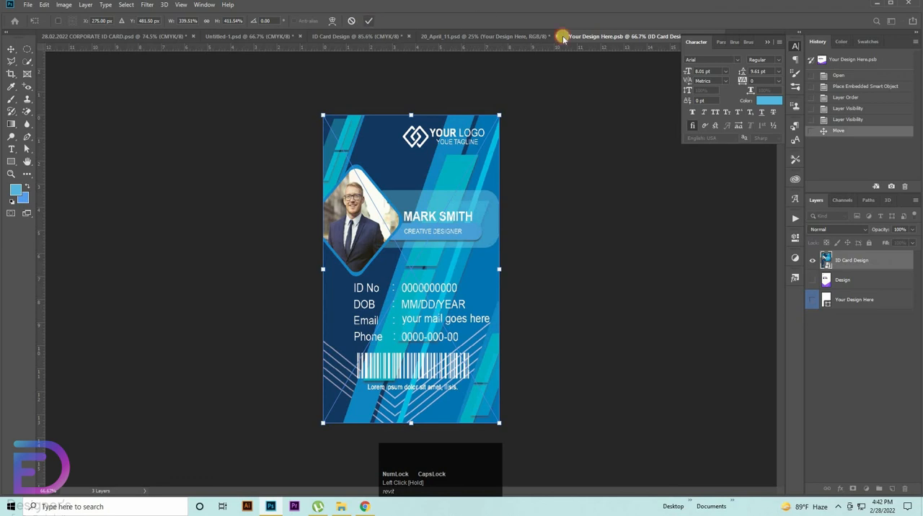
left_click(722, 36)
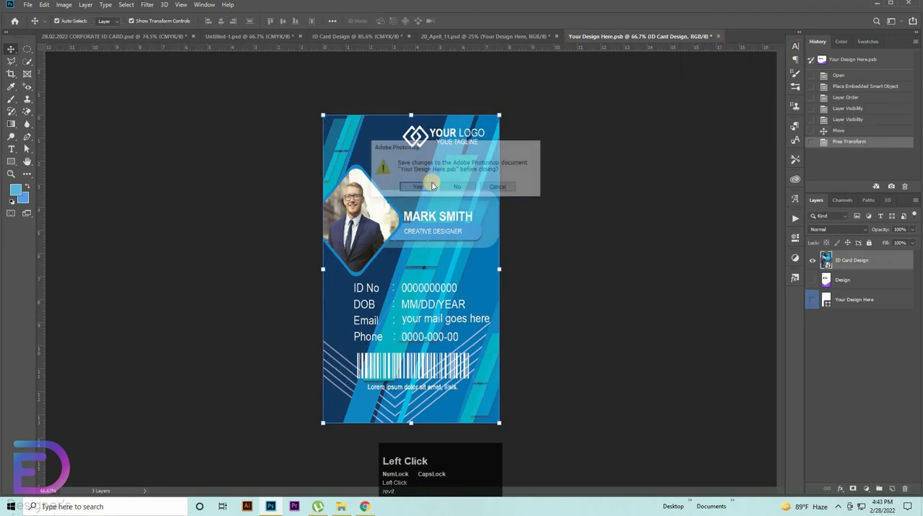
left_click(418, 188)
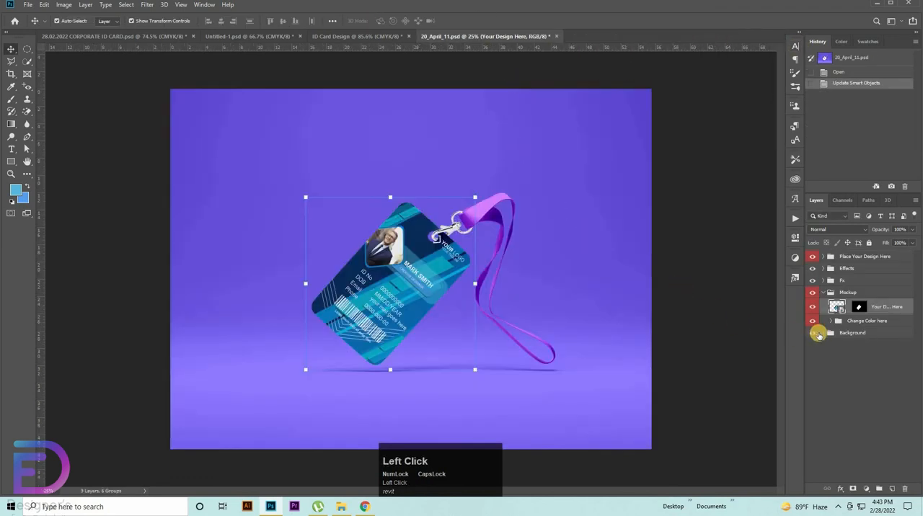
Step: Change the Color fill layer in the mockup's Background group to the blue 2c7ab6
left_click(823, 332)
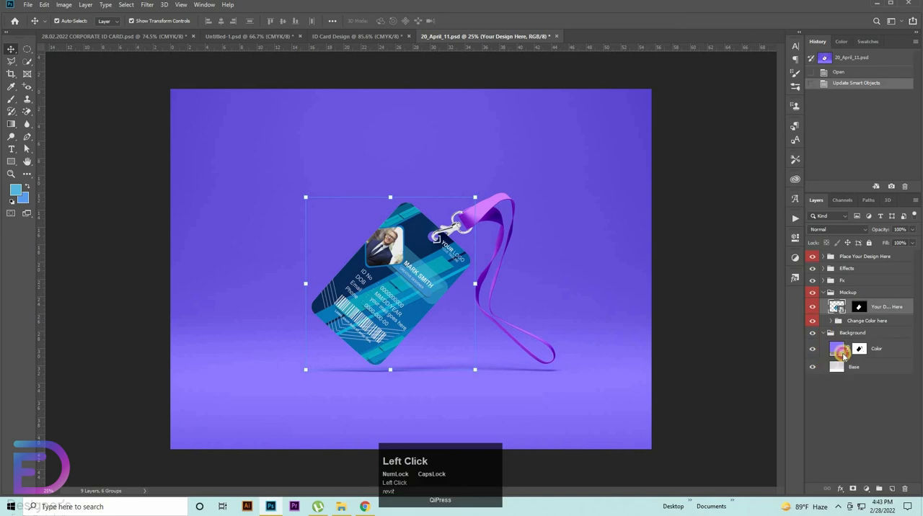
double_click(840, 351)
left_click(411, 215)
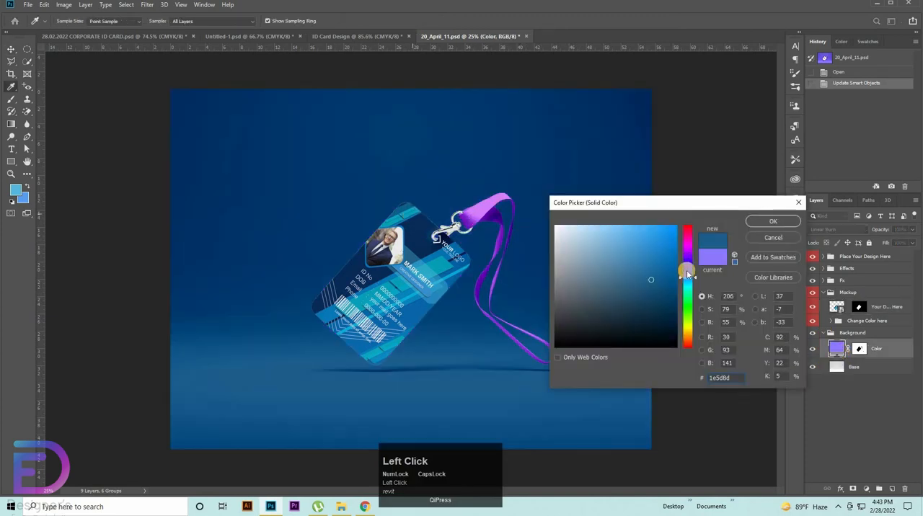
mouse_move(660, 260)
left_mouse_down()
mouse_move(673, 251)
mouse_move(646, 261)
left_mouse_up()
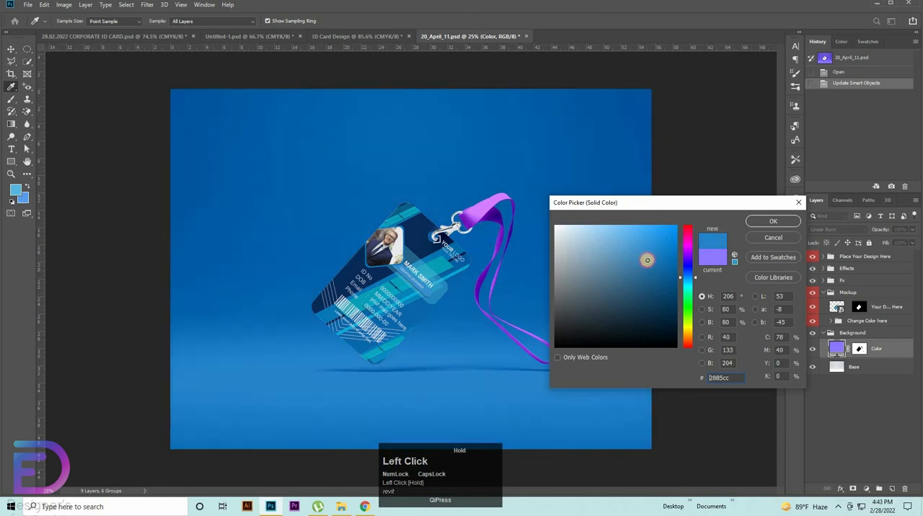
left_click(771, 218)
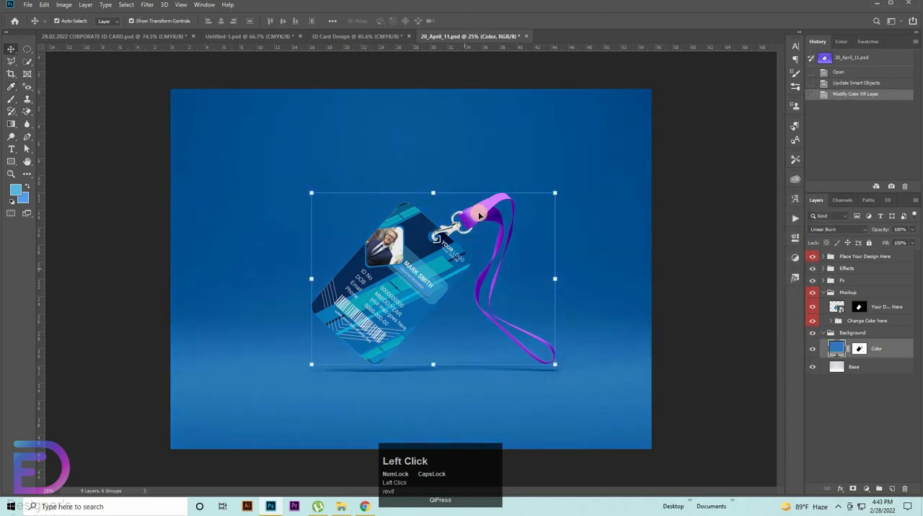
Step: Examine the Effects, Fx, Mockup and Place Your Design Here groups, toggling layer visibility, to find which layer colors the lanyard
left_click(479, 215)
left_click(823, 328)
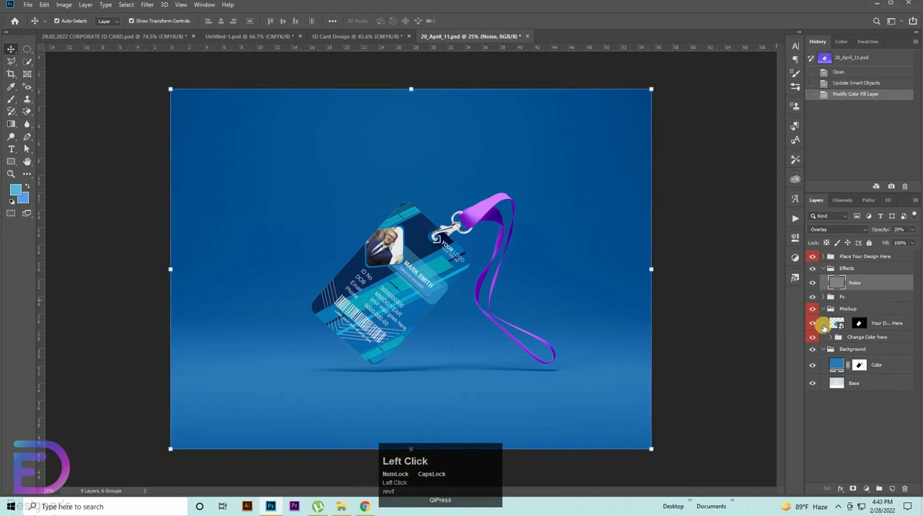
left_click(823, 296)
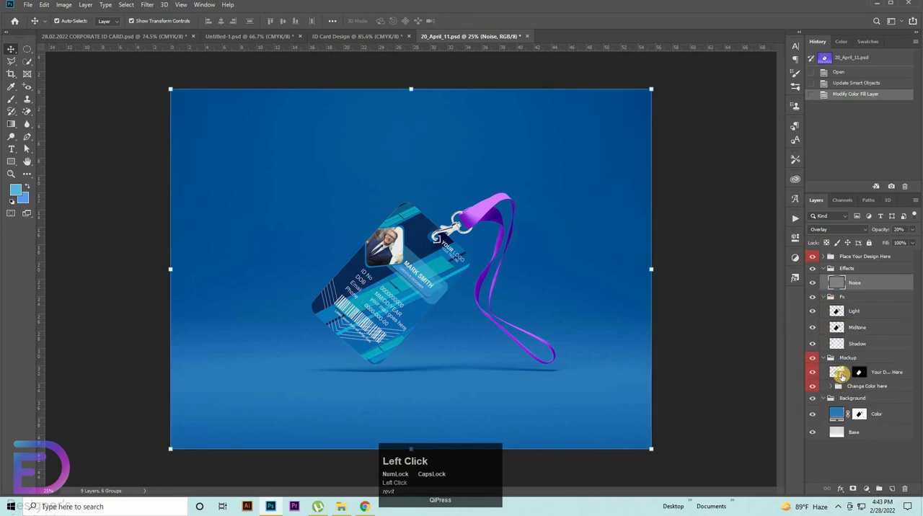
left_click(813, 372)
left_click(813, 372)
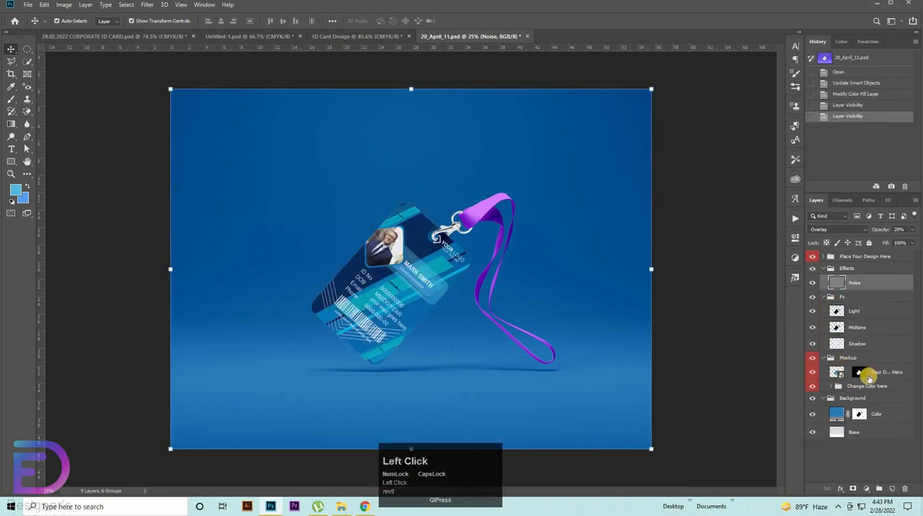
left_click(848, 317)
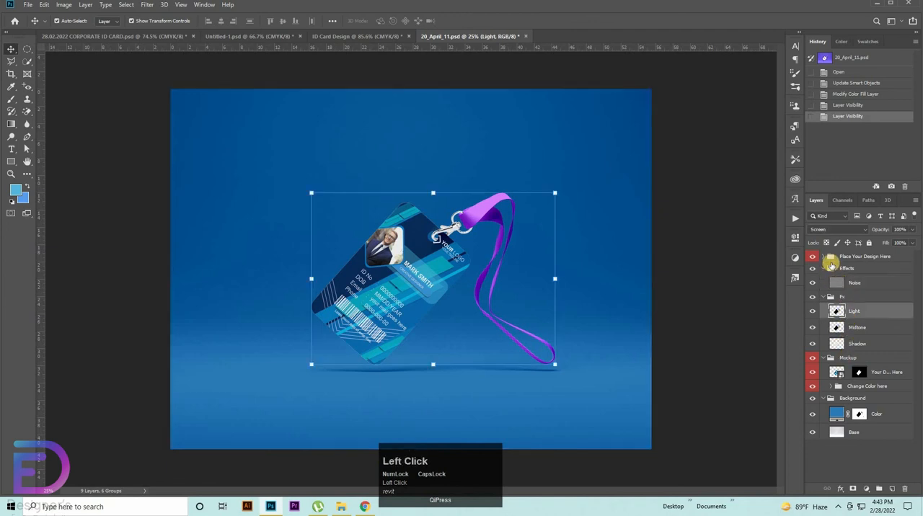
left_click(825, 256)
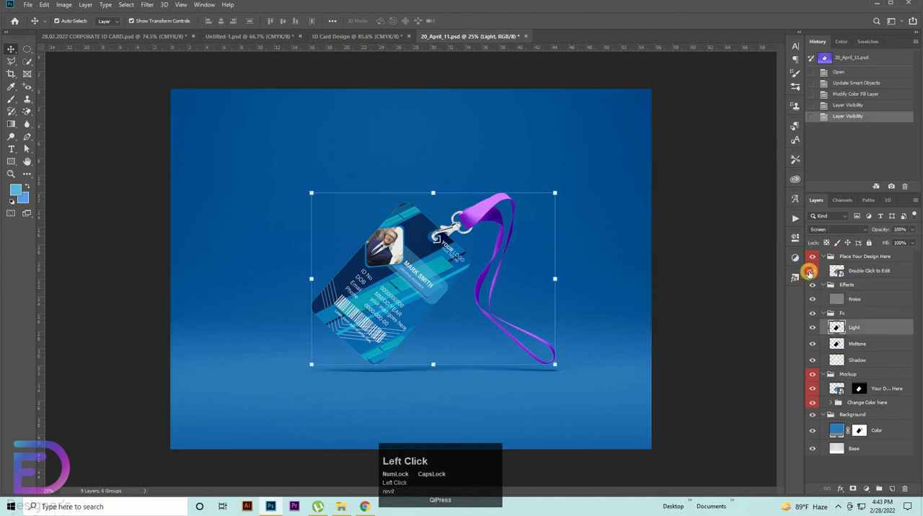
left_click(811, 272)
left_click(811, 275)
scroll(833, 408, "down", 1)
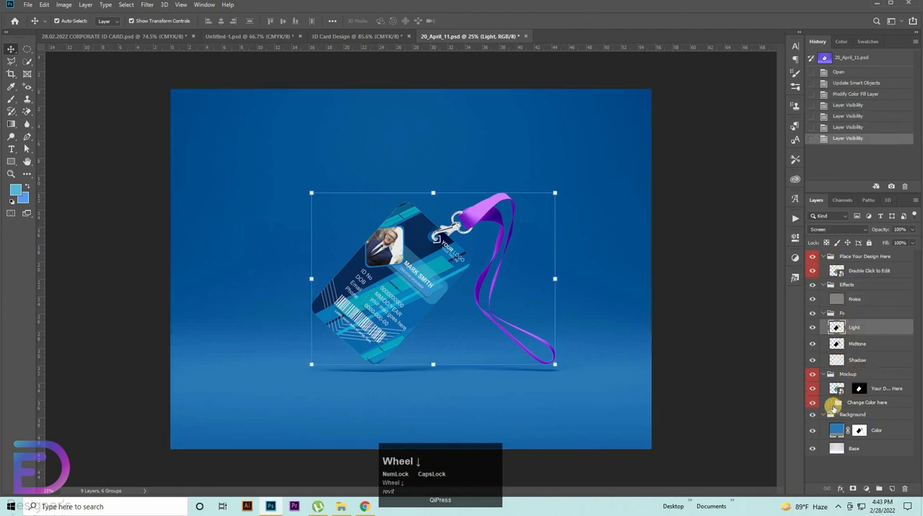
Step: Recolor the Ribbon fill layer in the Change Color here group to a bright blue matching the background, and collapse the Place Your Design Here group
left_click(830, 407)
left_click(835, 403)
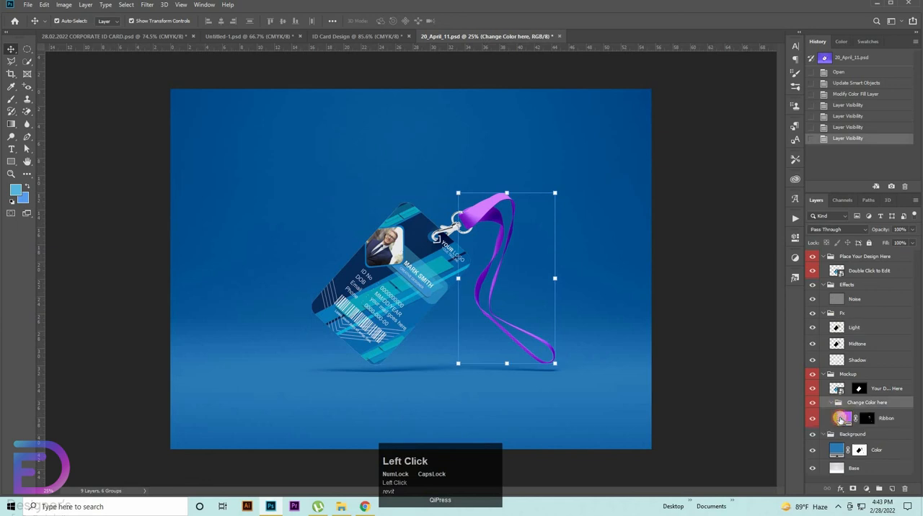
left_click(822, 418)
double_click(817, 418)
double_click(844, 418)
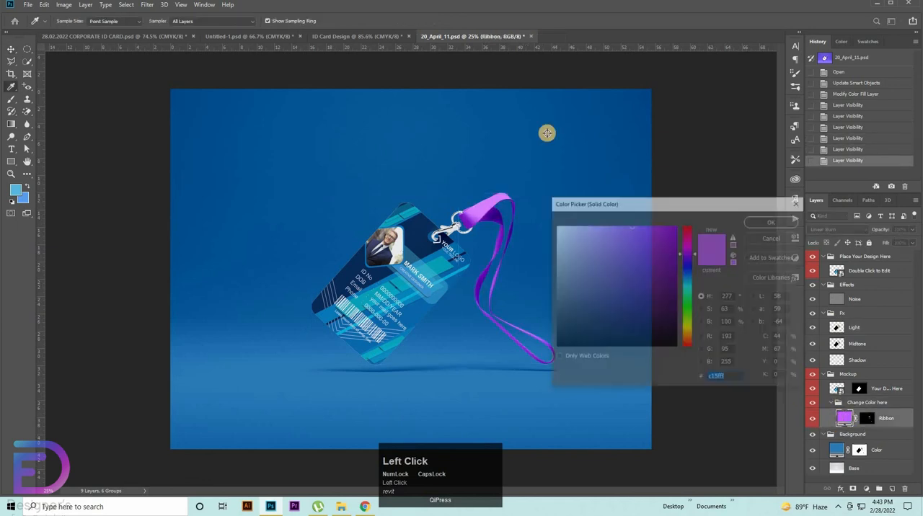
left_click(449, 109)
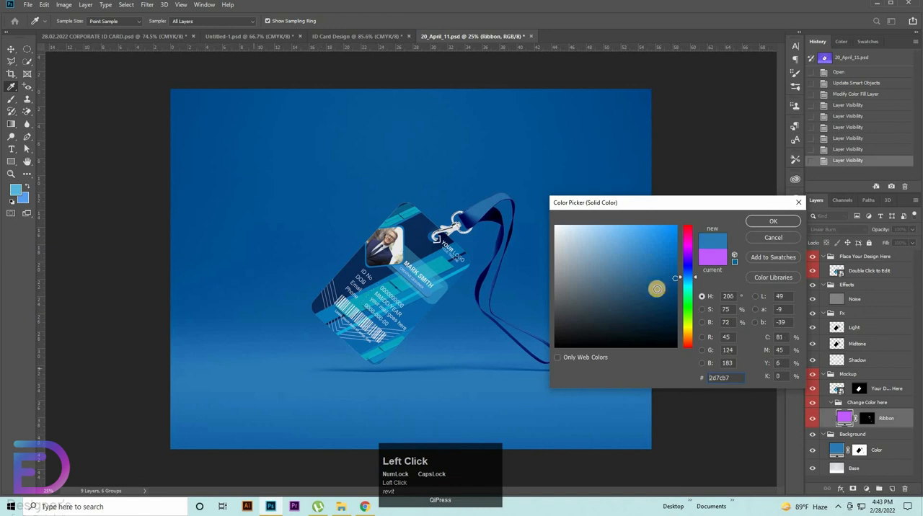
left_click(648, 260)
left_click(663, 240)
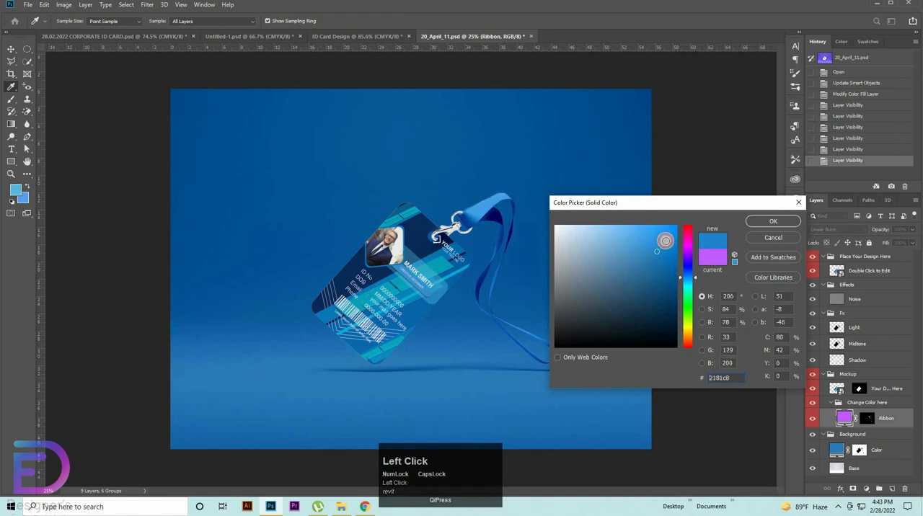
left_click(771, 221)
left_click(740, 242)
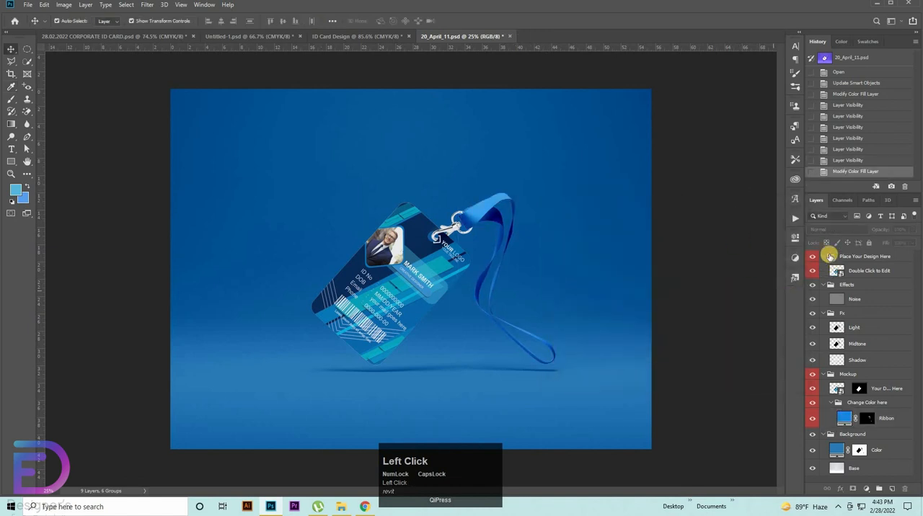
left_click(826, 257)
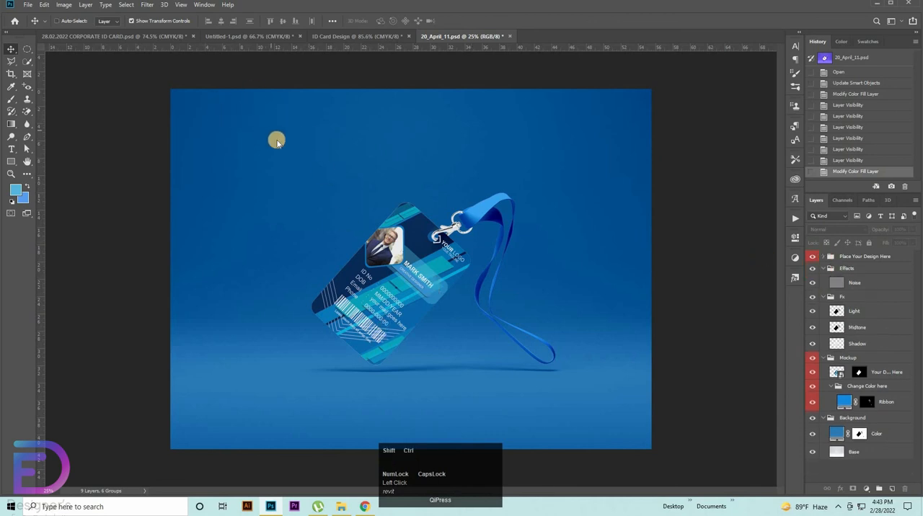
Step: Save the mockup as the JPEG 20_April_11 at Maximum quality 12 with Baseline ("Standard") format, and open the saved image in Photos
key("ctrl+shift+s")
left_click(137, 367)
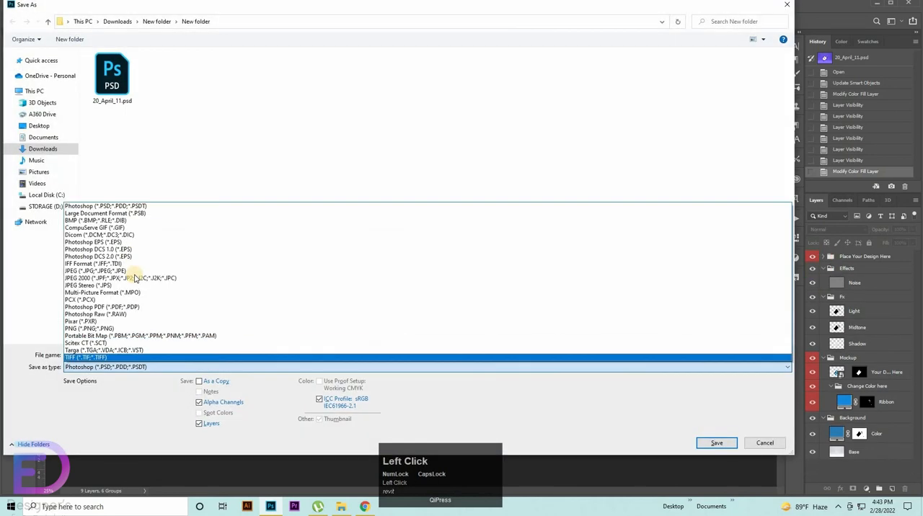
left_click(200, 272)
left_click(716, 443)
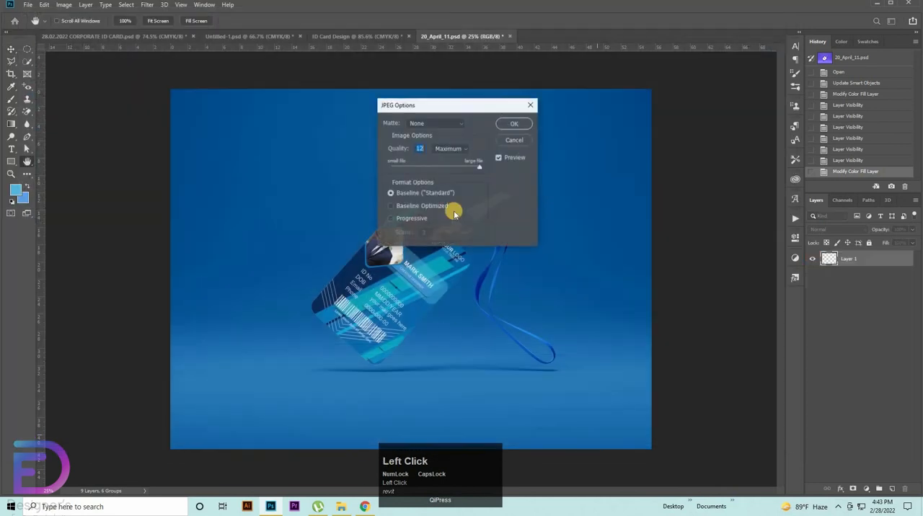
left_click(513, 124)
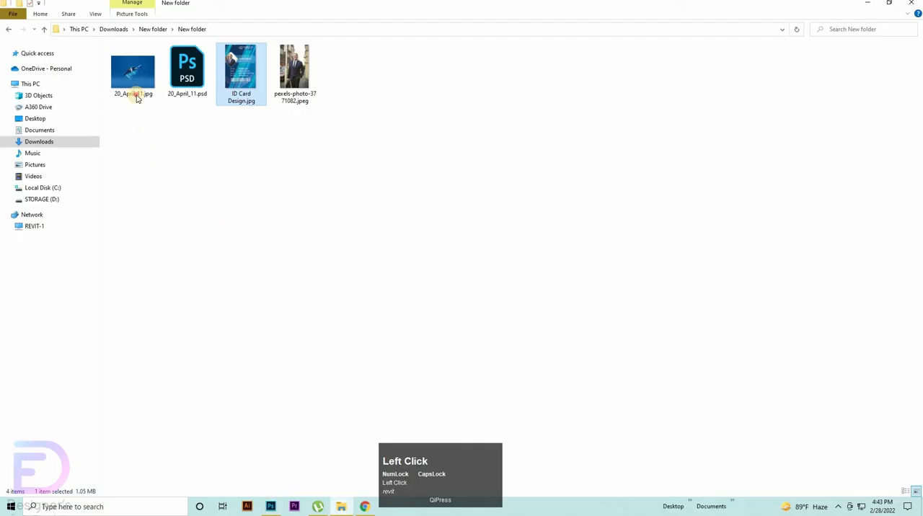
double_click(135, 97)
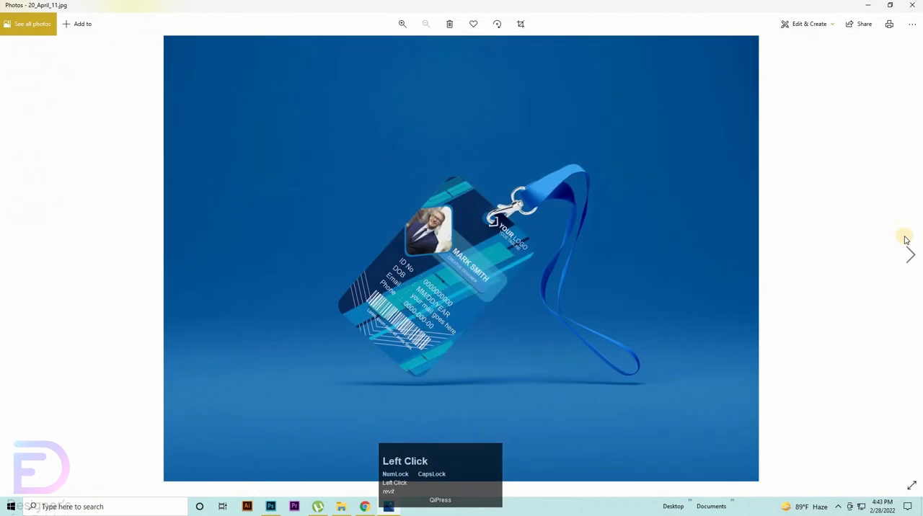